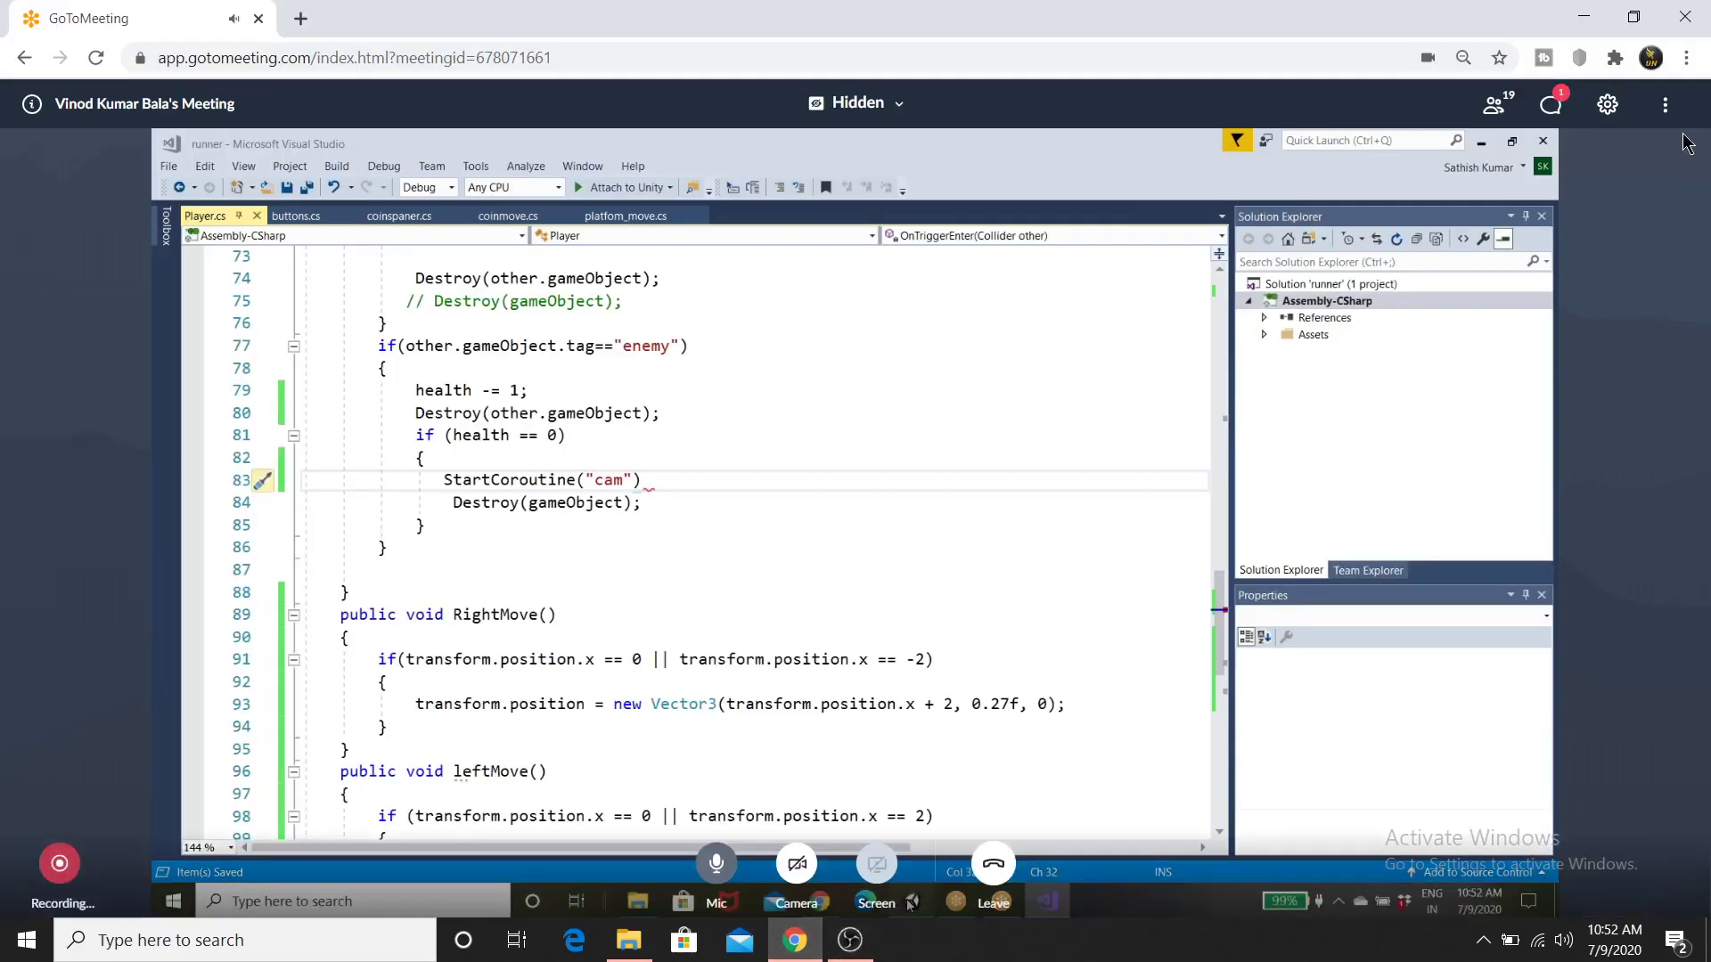
Step: Put the shared GoToMeeting view in full screen to show Unity's level_01 runner scene
{"action": "left_click", "coordinate": [1669, 116]}
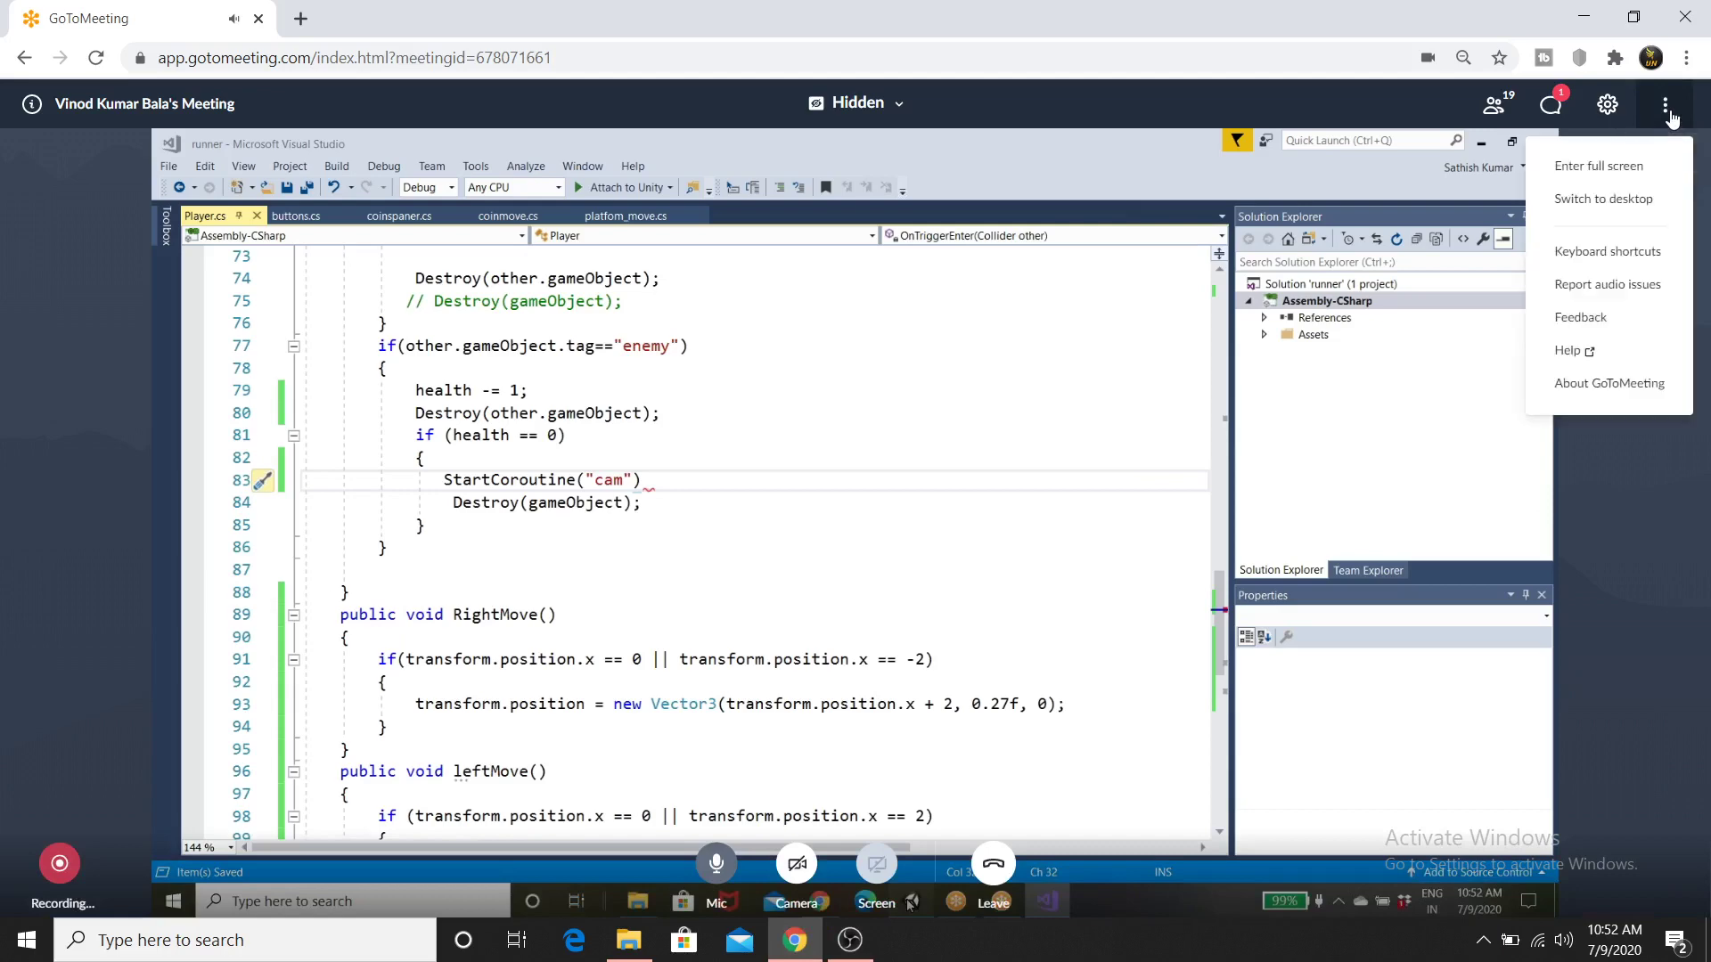
{"action": "left_click", "coordinate": [1647, 167]}
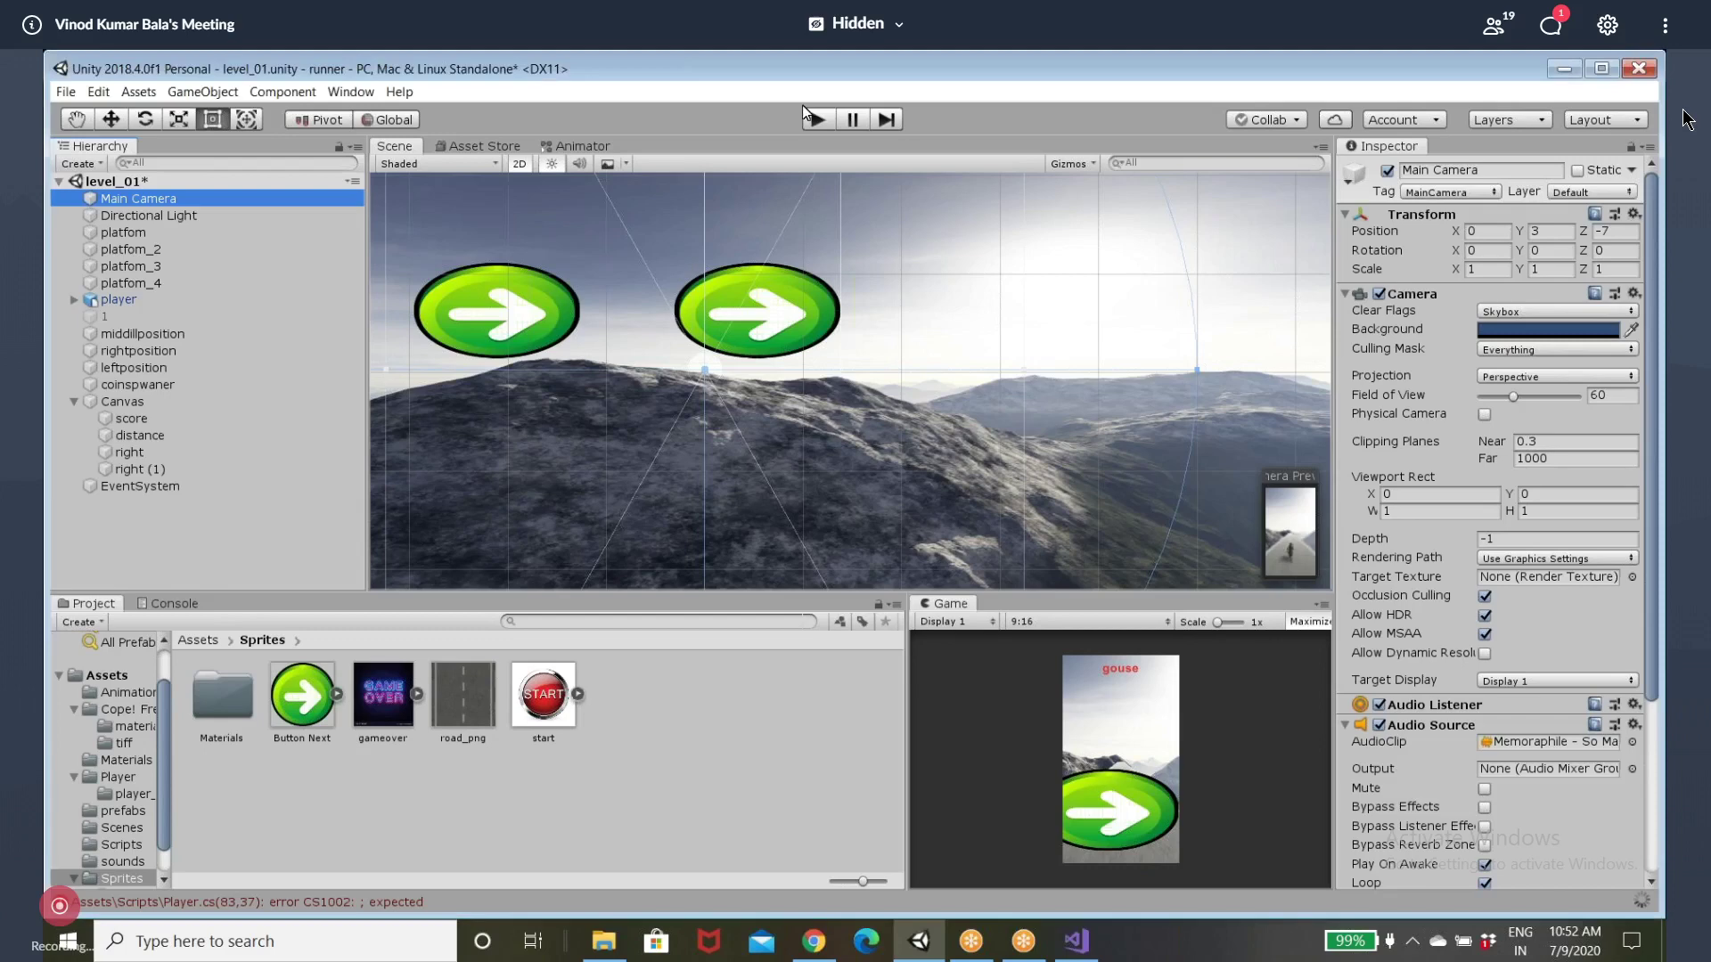
Step: Play-test the runner level, steering the player one lane right until the score reaches 3, then stop
{"action": "left_click", "coordinate": [804, 108]}
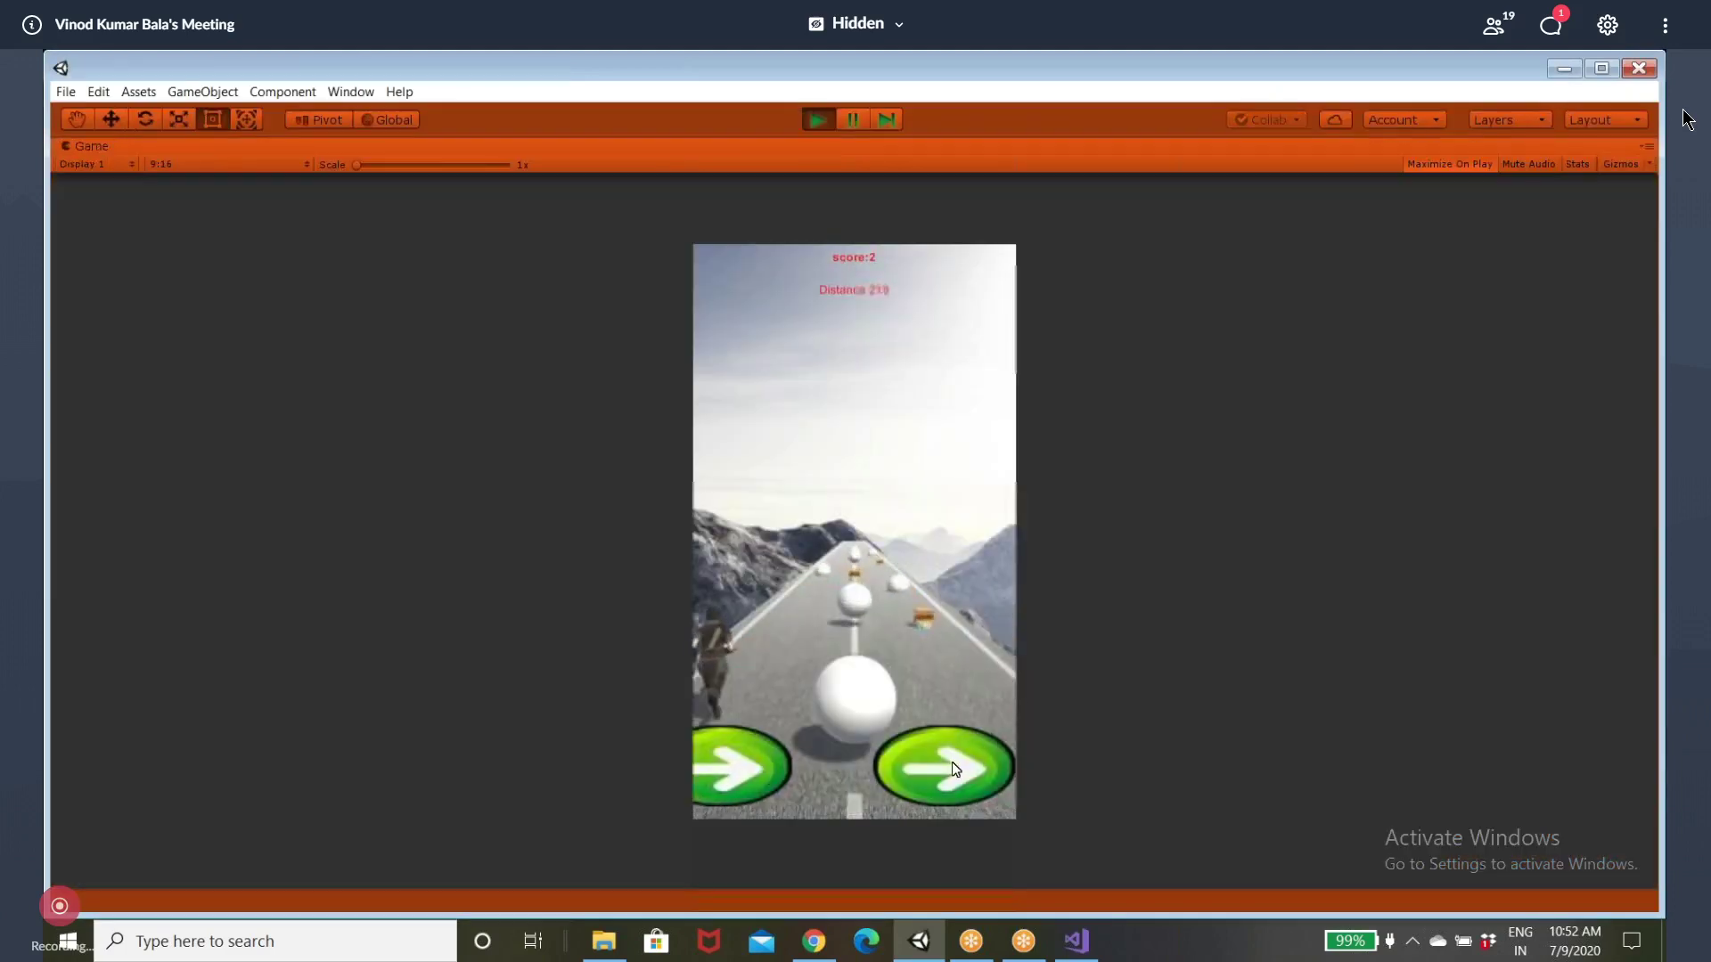
{"action": "left_click", "coordinate": [955, 763]}
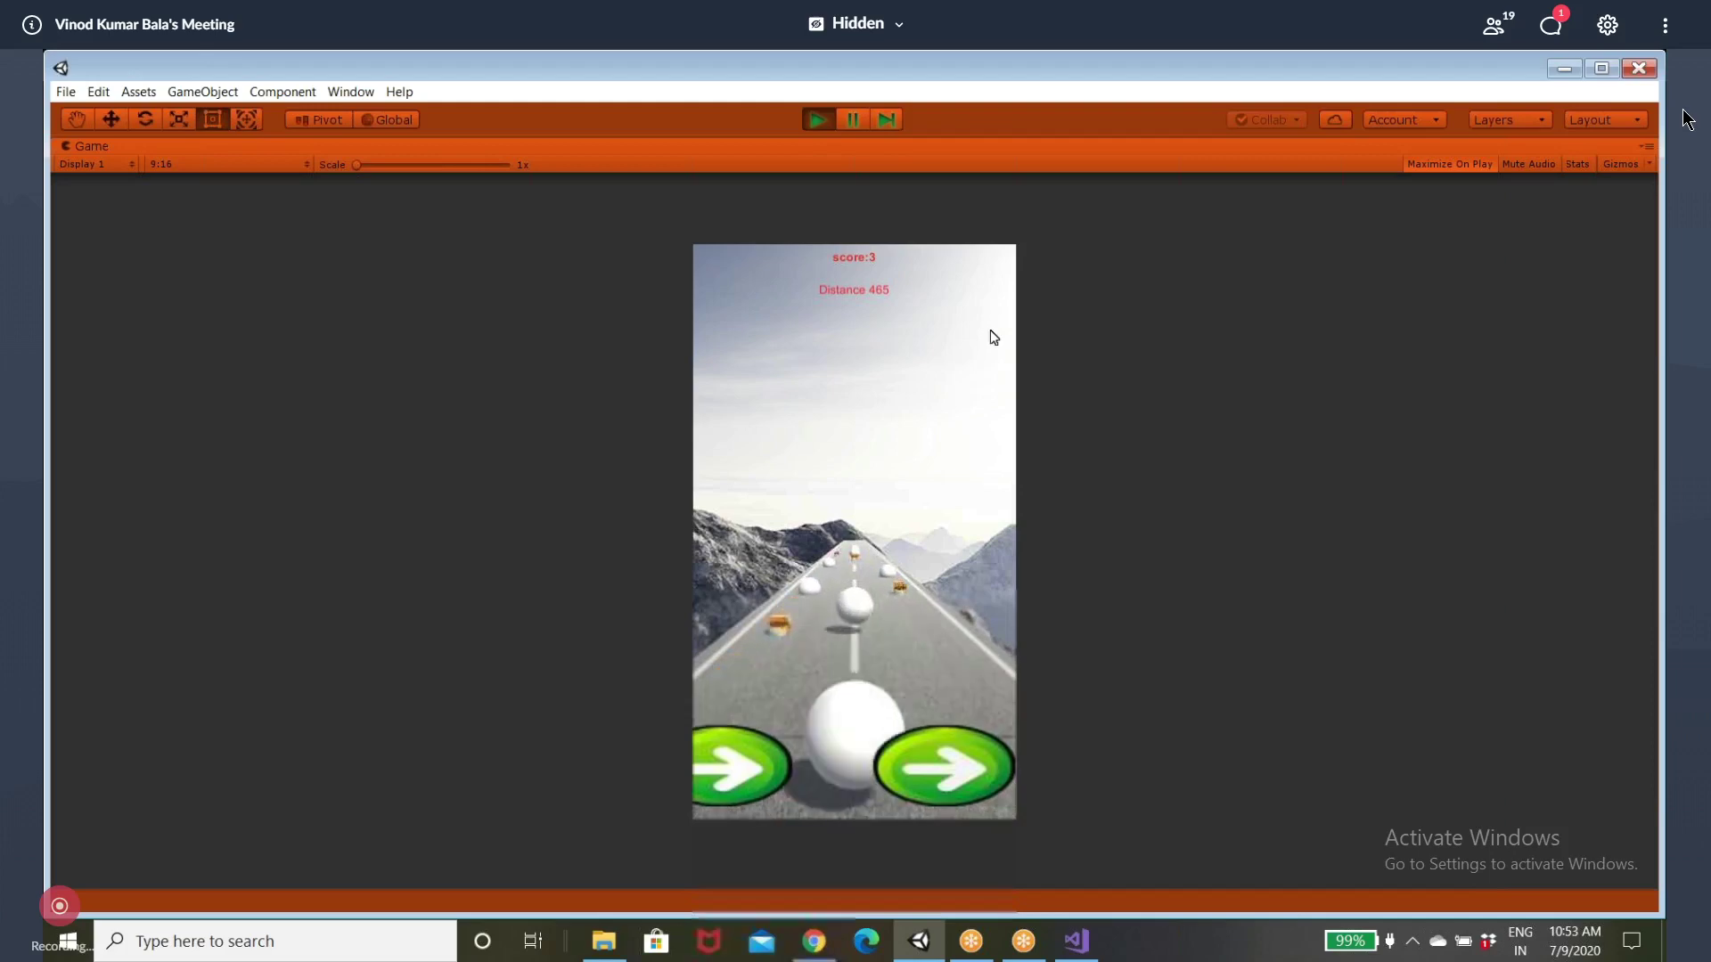
{"action": "left_click", "coordinate": [818, 120]}
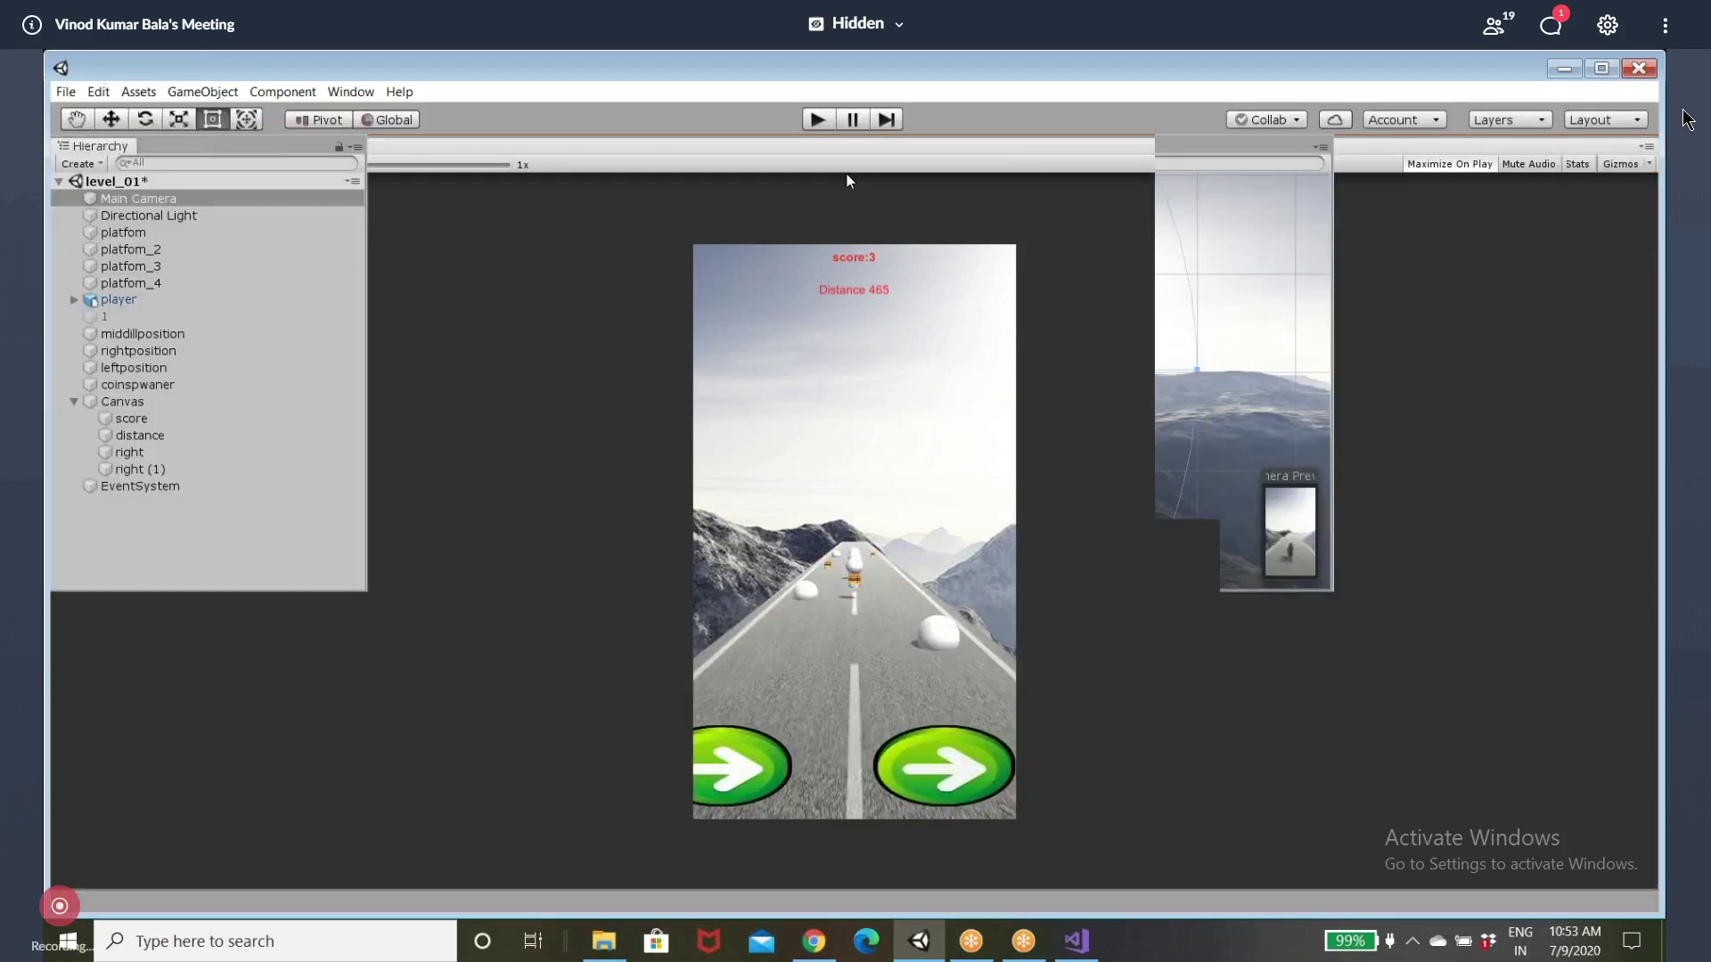
Step: Exit the meeting's full-screen view and return to the meeting in Chrome via the taskbar
{"action": "key", "text": "Escape"}
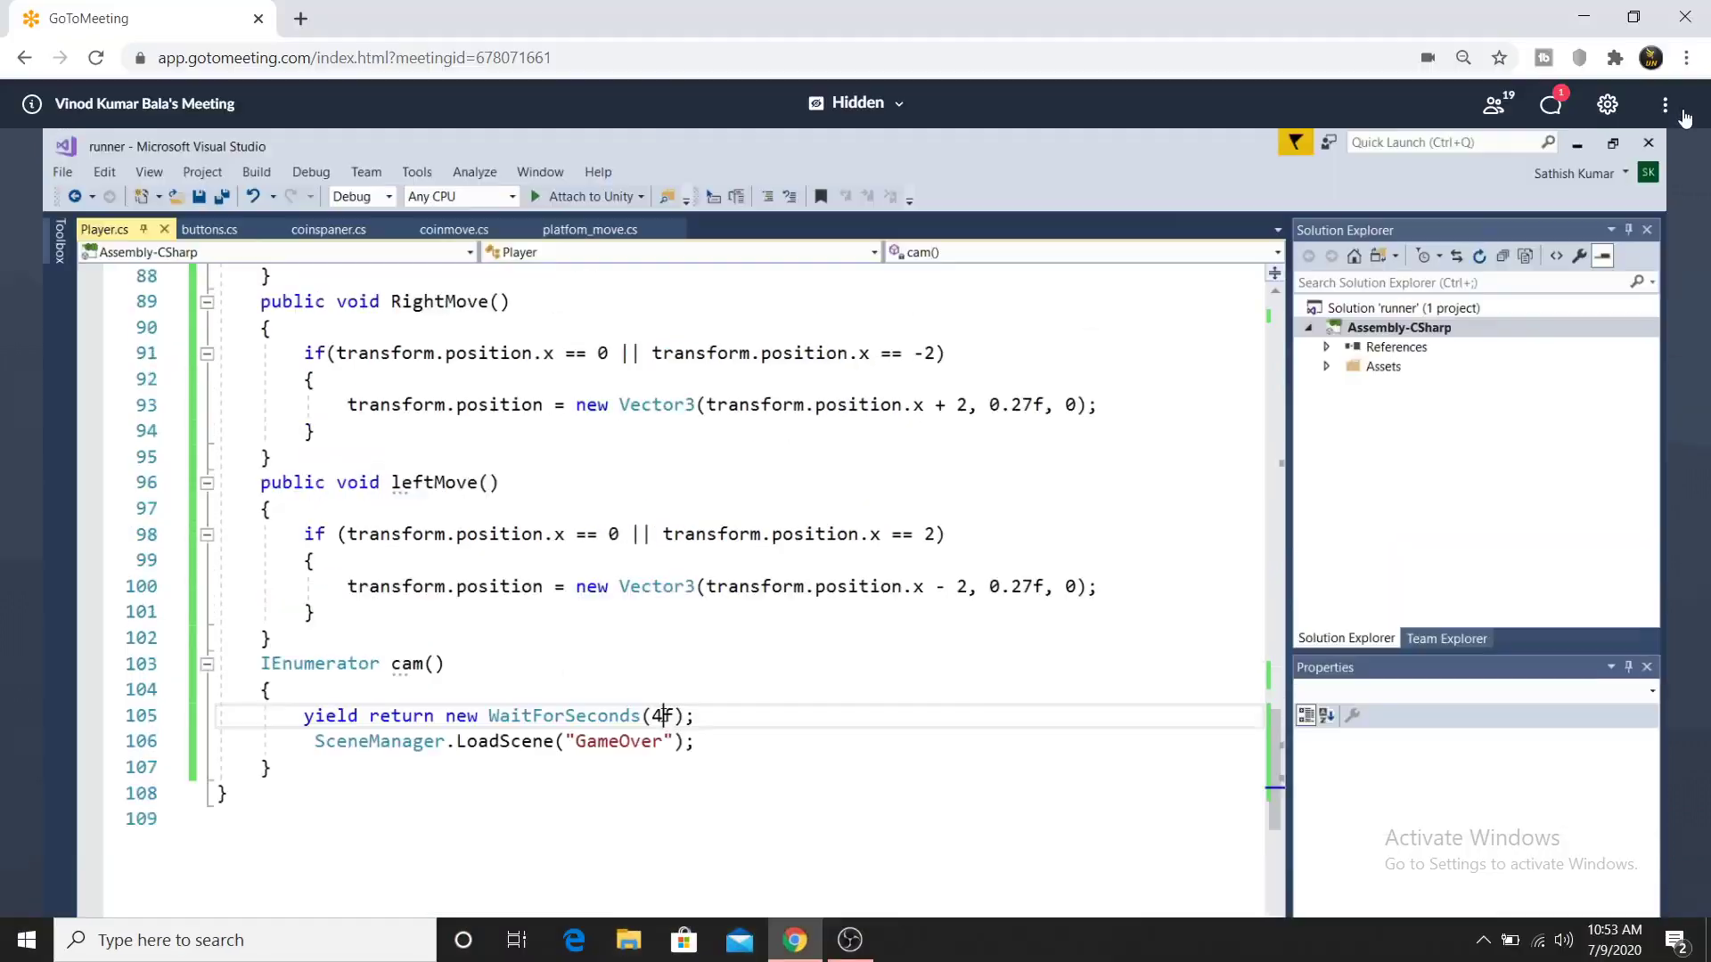
{"action": "left_click", "coordinate": [851, 940]}
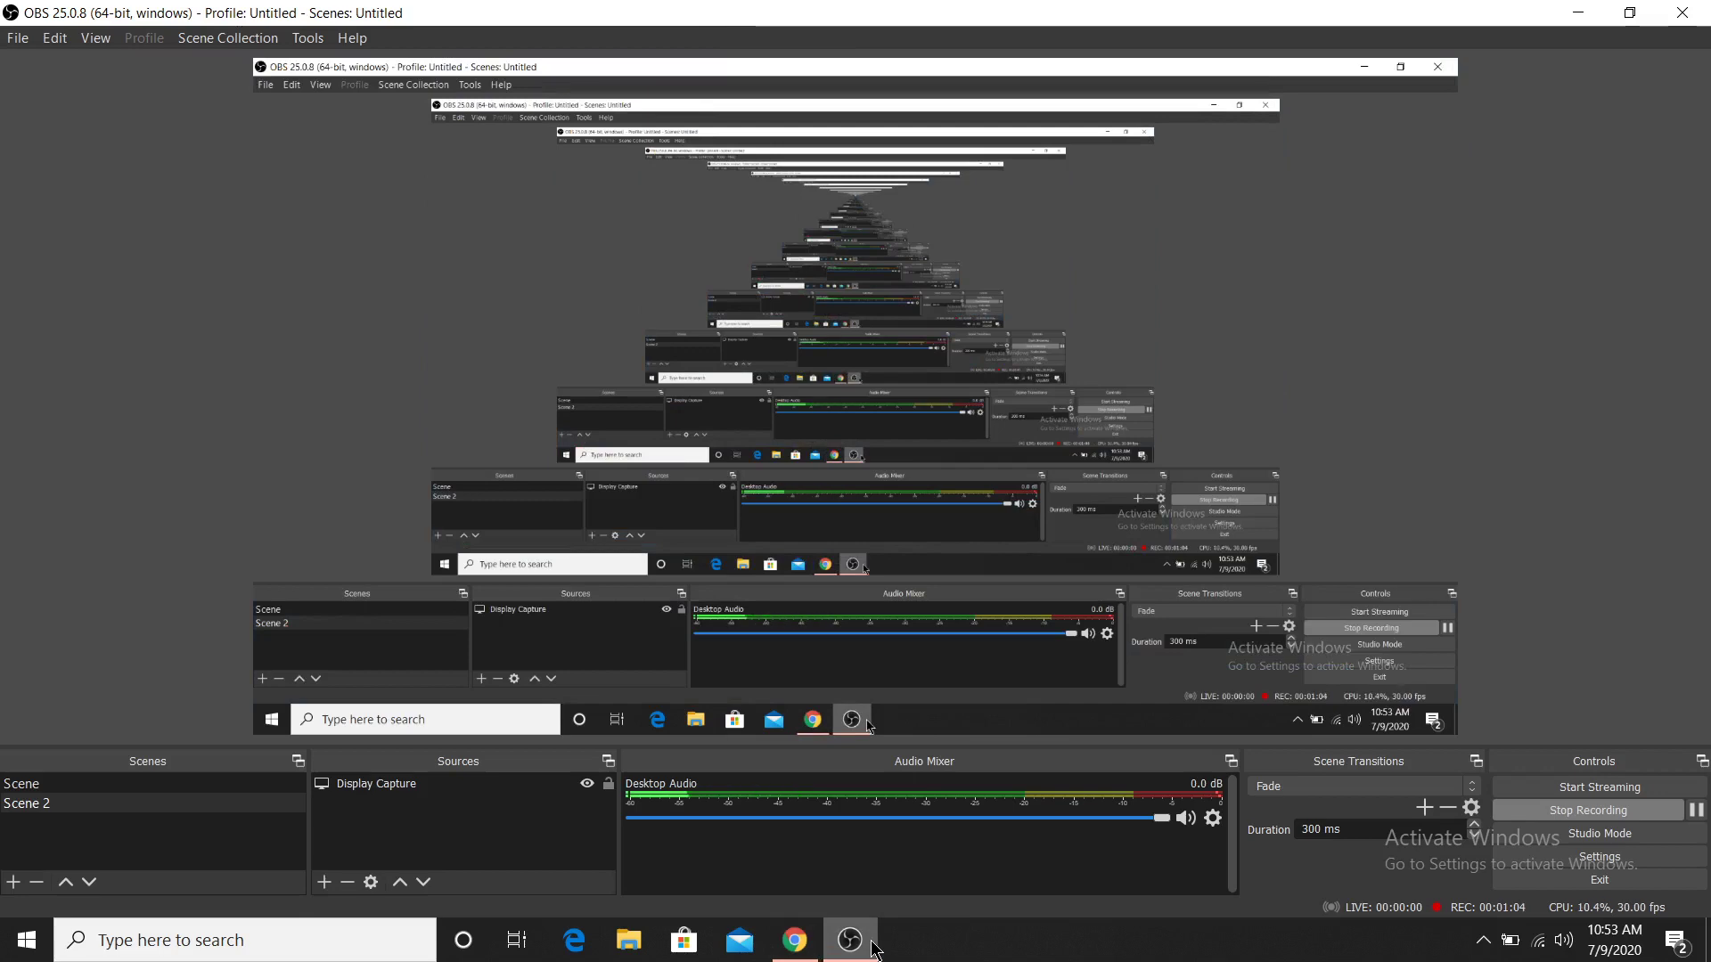
{"action": "left_click", "coordinate": [802, 947]}
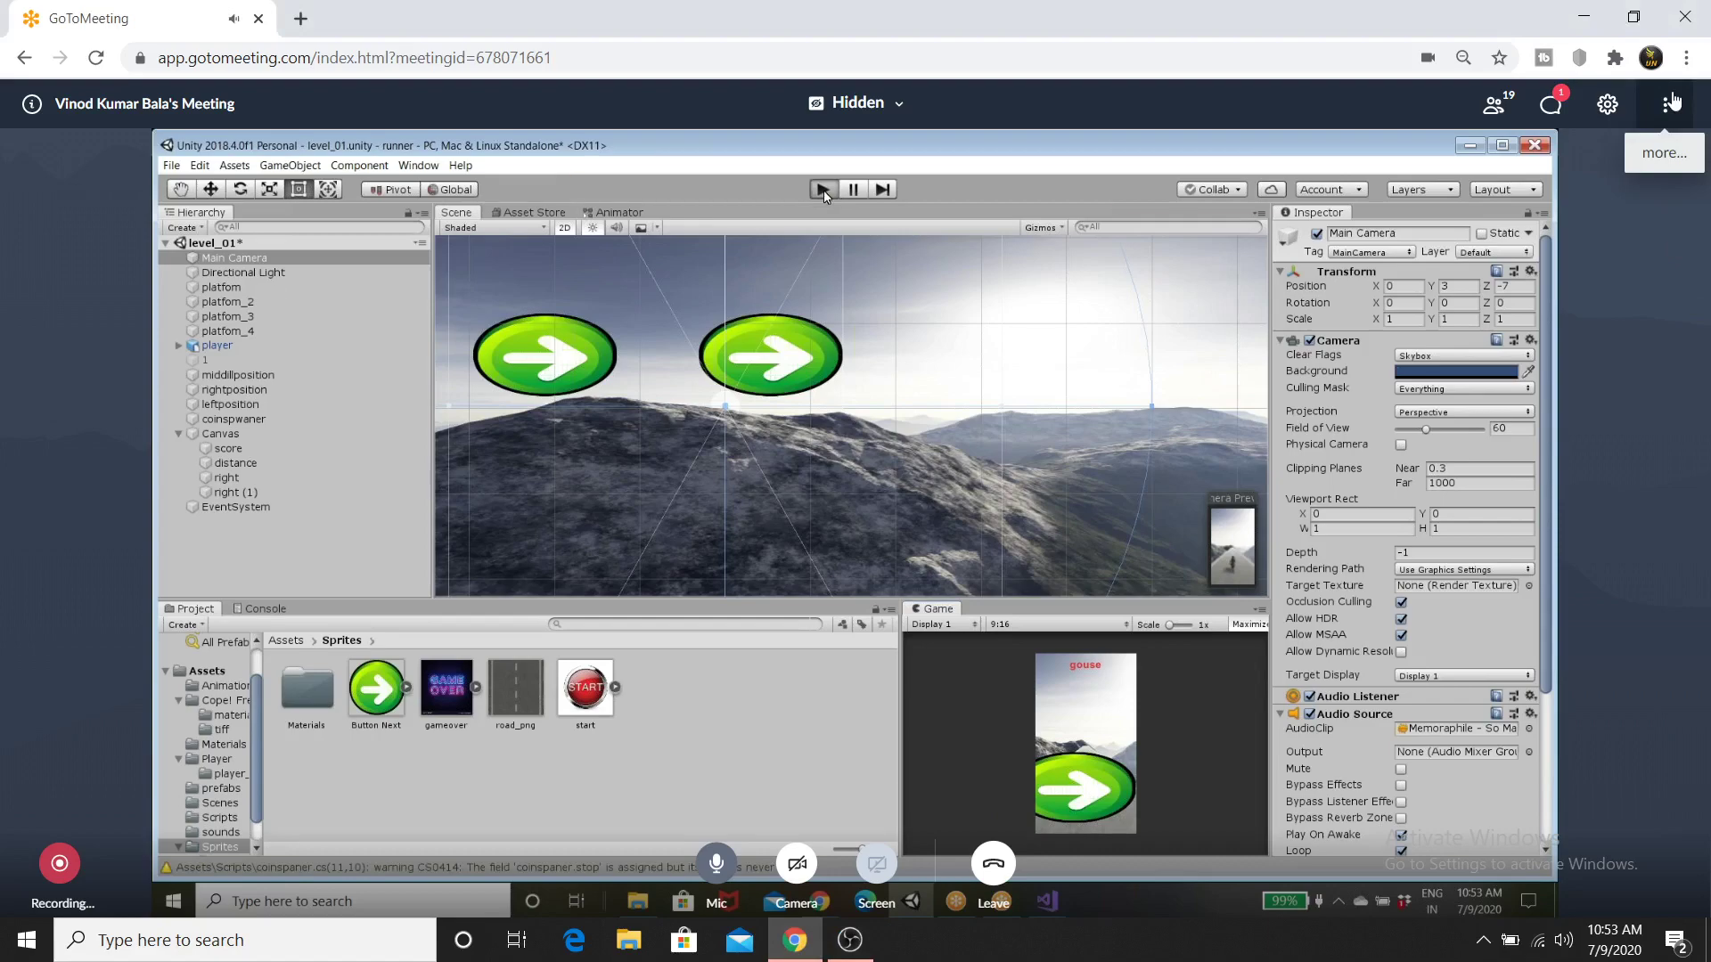
Step: Restore full screen in GoToMeeting to view Player.cs's cam coroutine waiting 2 seconds before GameOver
{"action": "left_click", "coordinate": [1671, 101]}
{"action": "left_click", "coordinate": [1645, 170]}
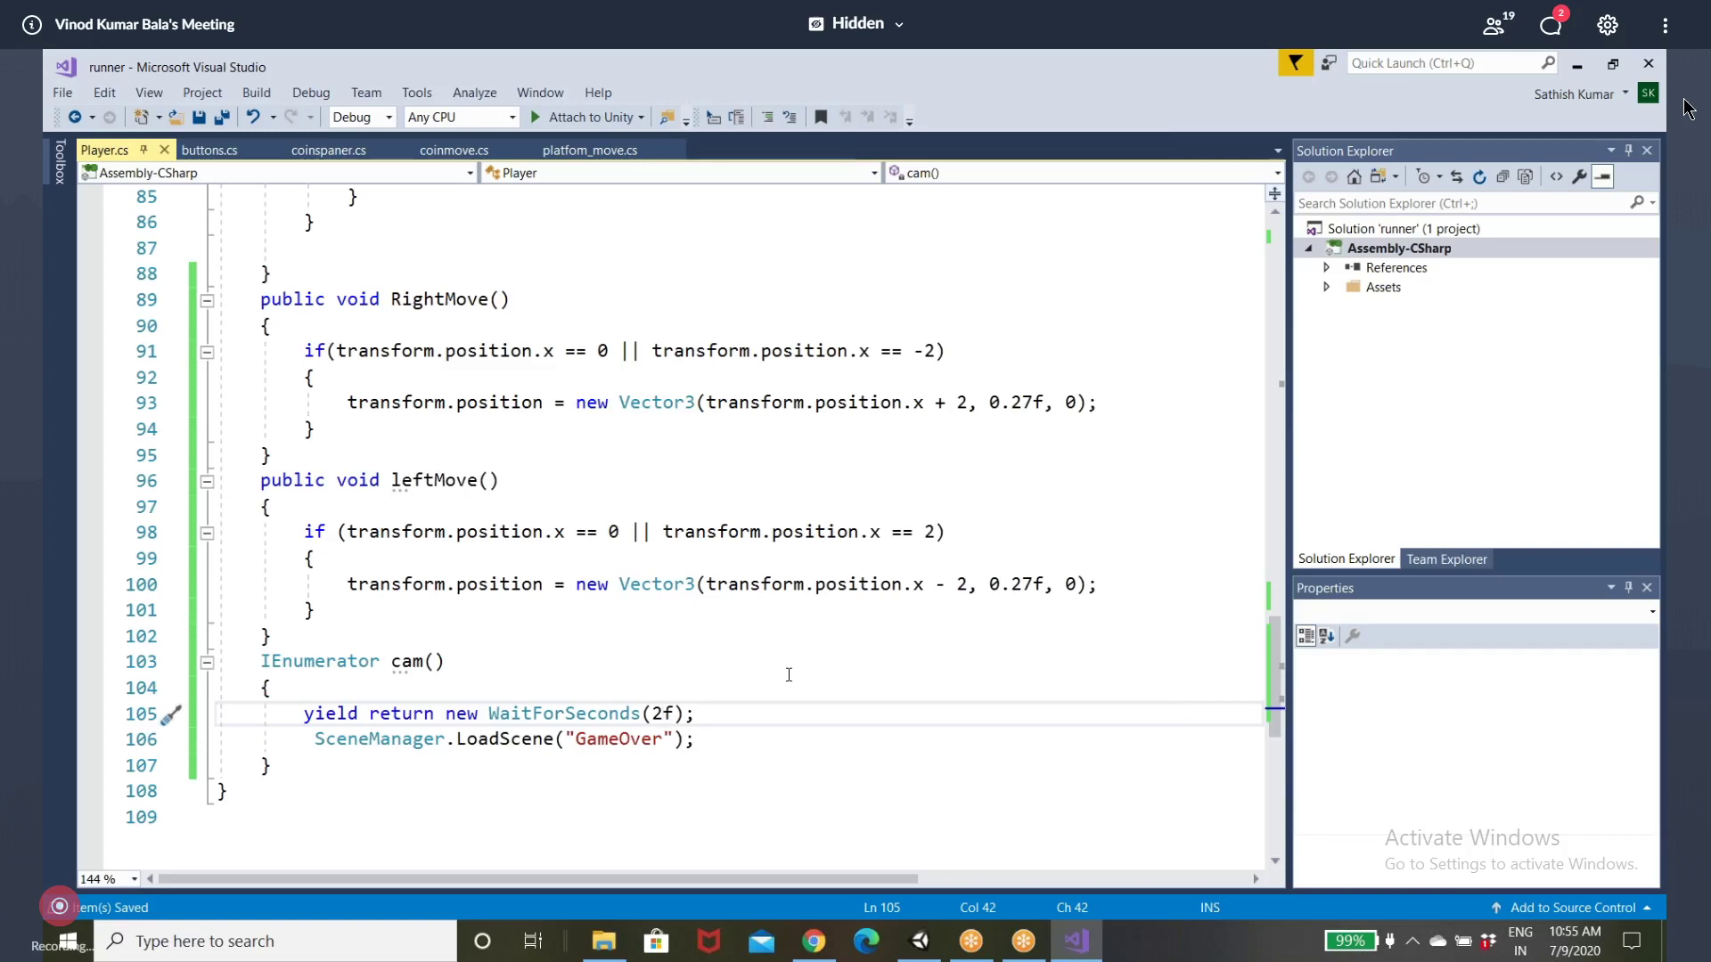
{"action": "scroll", "coordinate": [788, 675], "scroll_direction": "up", "scroll_amount": 1}
{"action": "scroll", "coordinate": [739, 704], "scroll_direction": "down", "scroll_amount": 1}
{"action": "scroll", "coordinate": [699, 734], "scroll_direction": "up", "scroll_amount": 1}
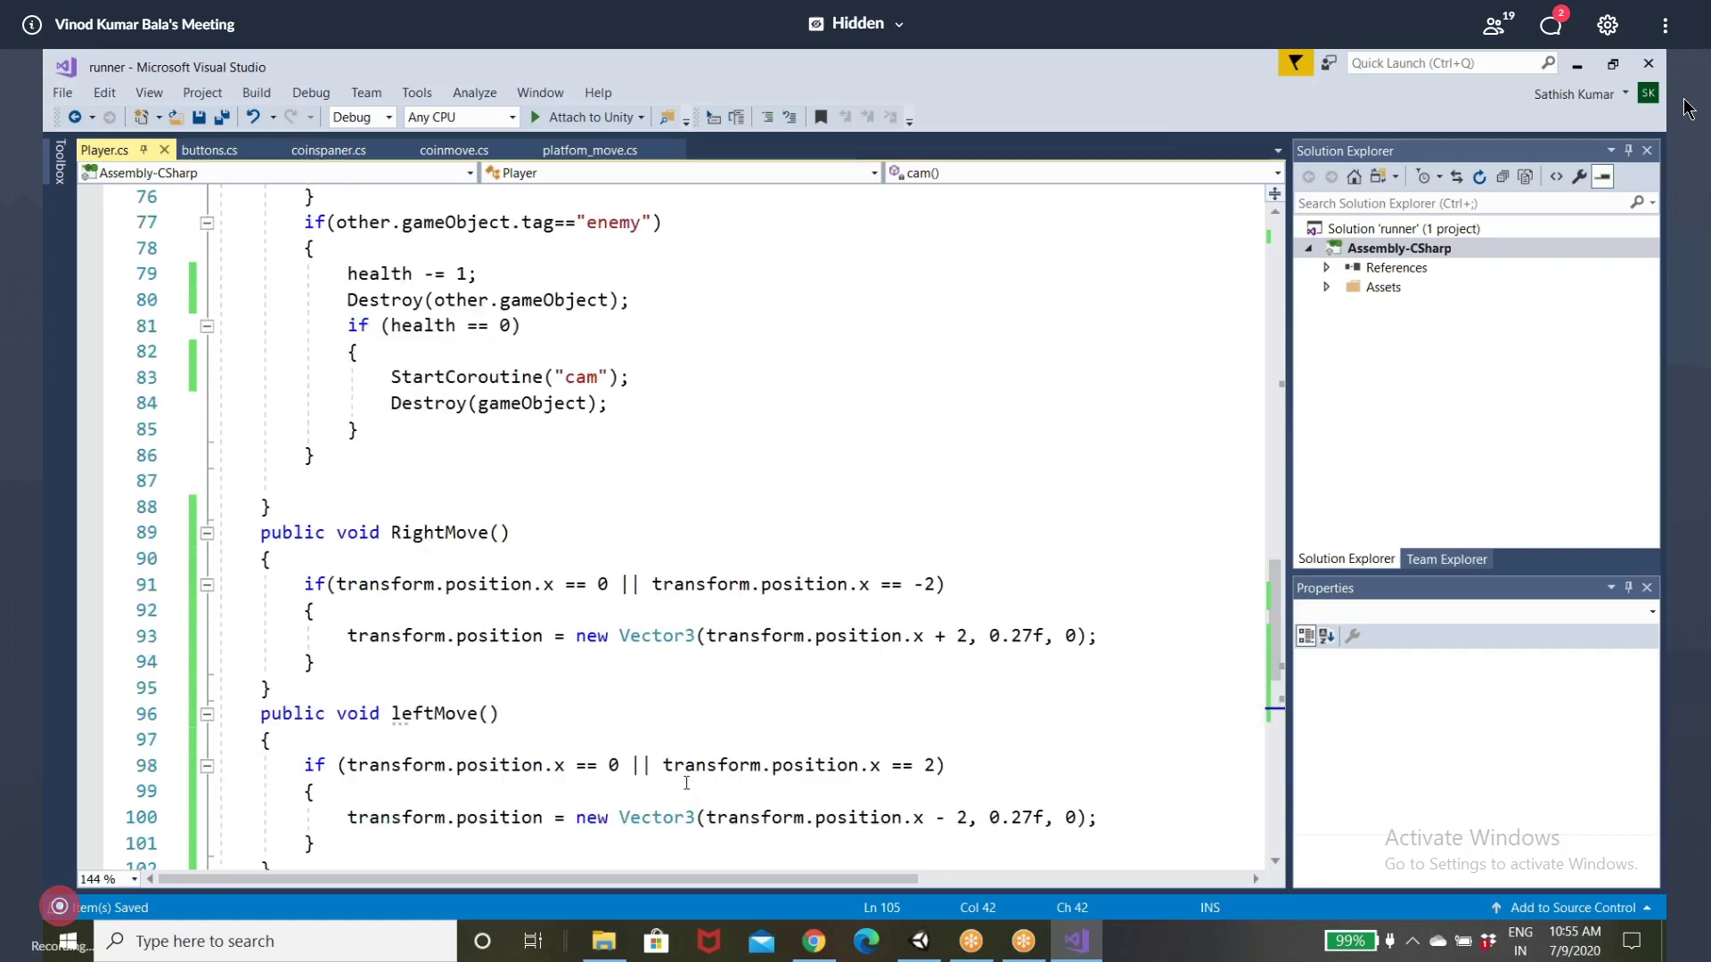
{"action": "scroll", "coordinate": [686, 784], "scroll_direction": "up", "scroll_amount": 1}
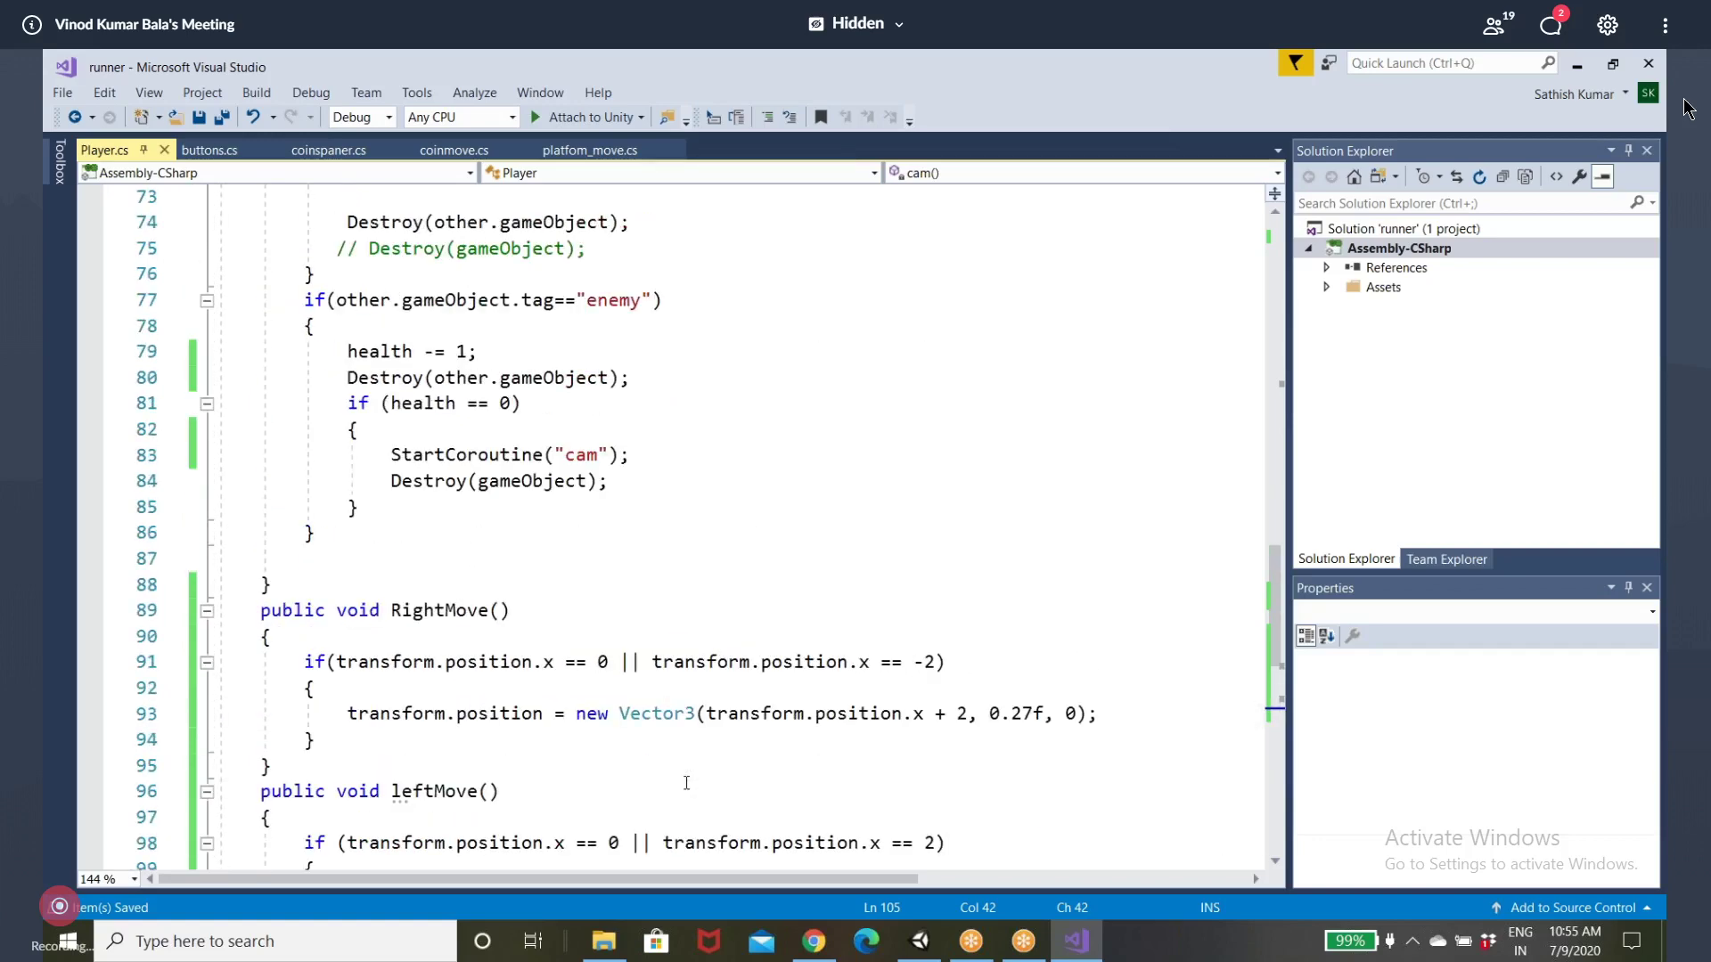
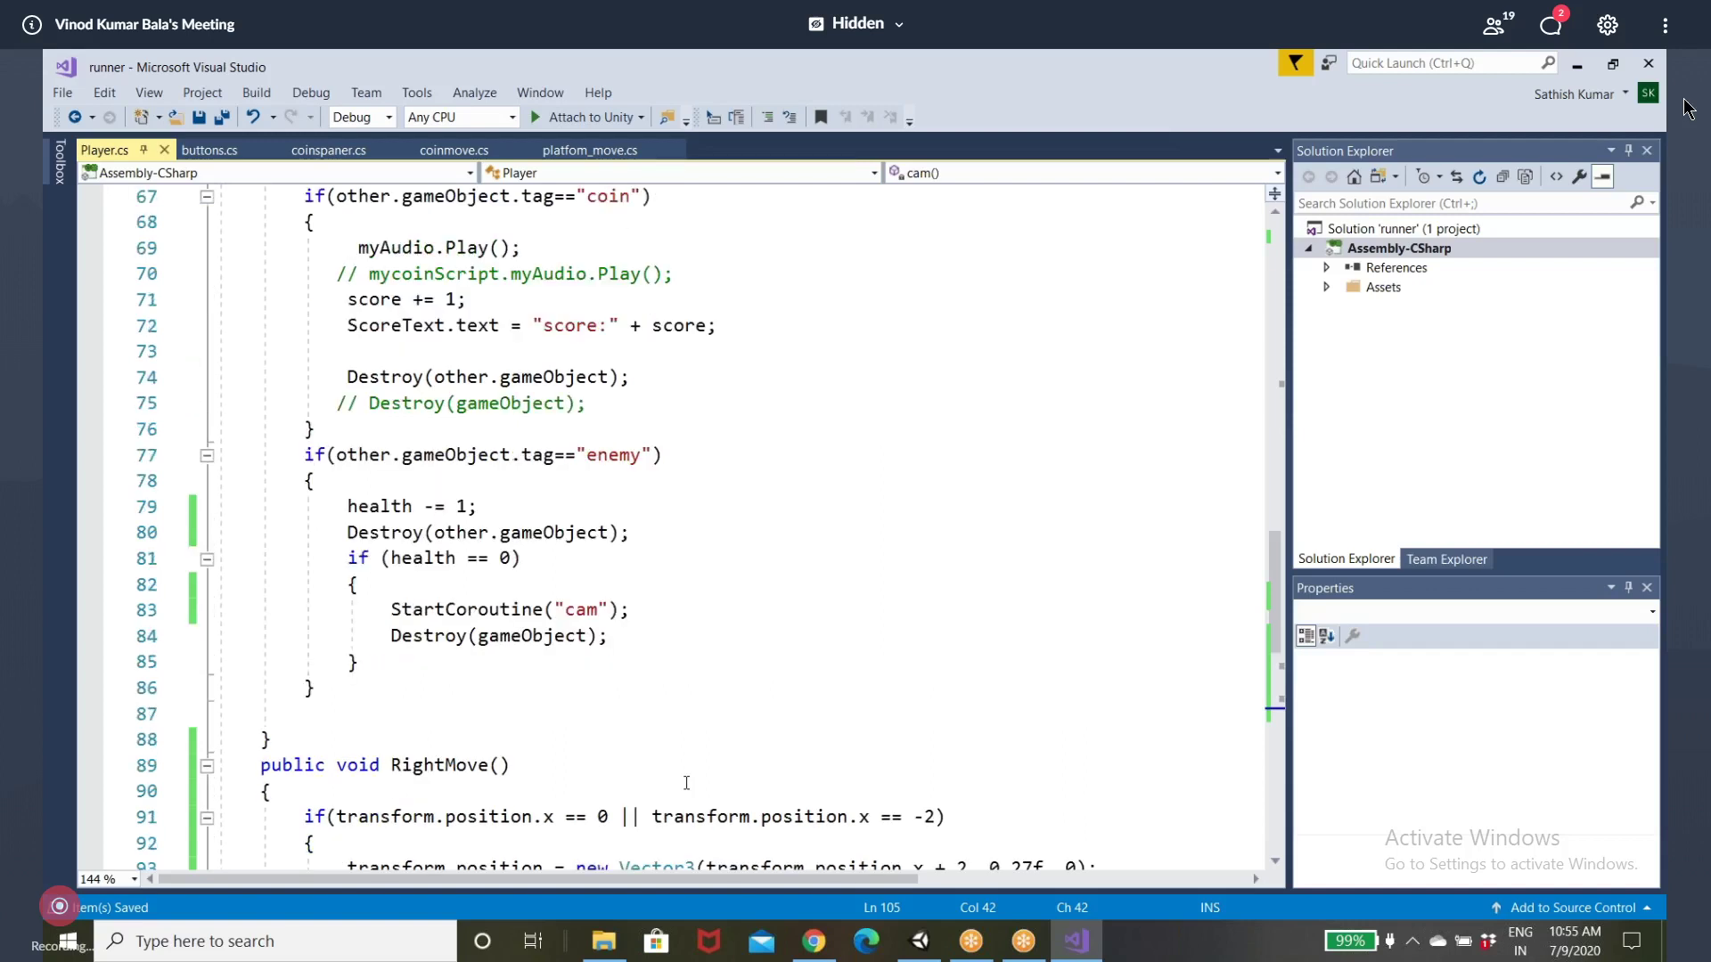
Step: Read through OnTriggerEnter and the cam() coroutine in Player.cs, then exit full-screen view
{"action": "scroll", "coordinate": [749, 657], "scroll_direction": "up", "scroll_amount": 2}
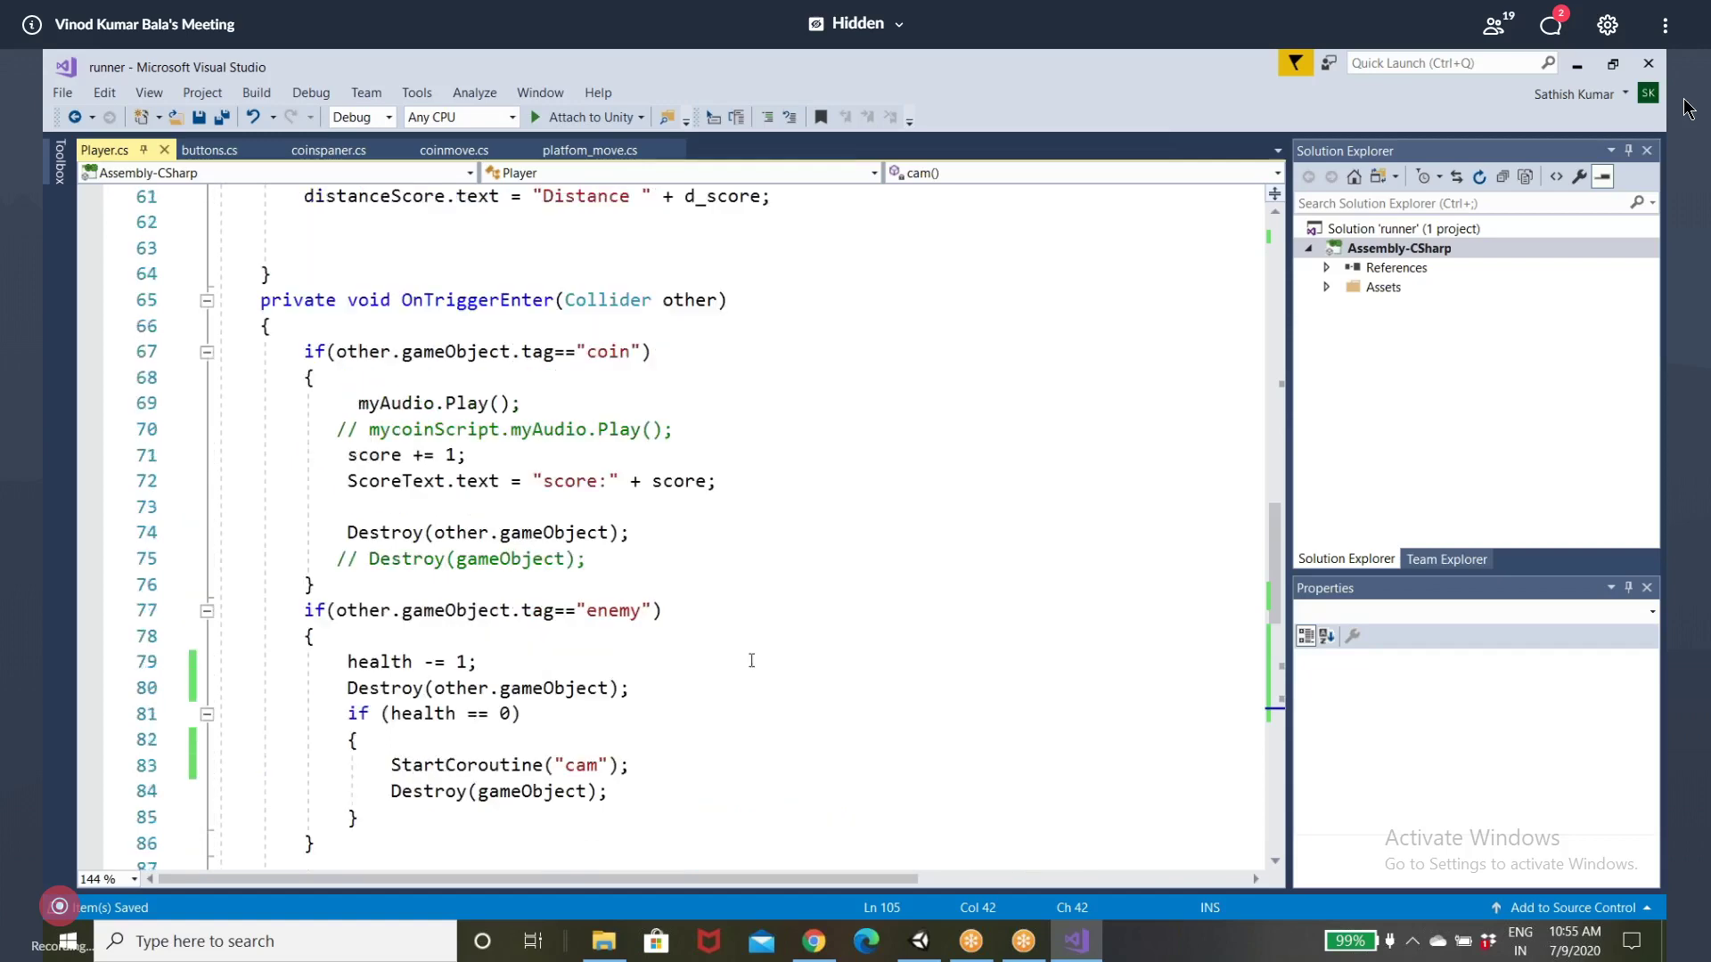
{"action": "scroll", "coordinate": [760, 565], "scroll_direction": "down", "scroll_amount": 10}
{"action": "scroll", "coordinate": [762, 570], "scroll_direction": "up", "scroll_amount": 2}
{"action": "scroll", "coordinate": [762, 567], "scroll_direction": "up", "scroll_amount": 1}
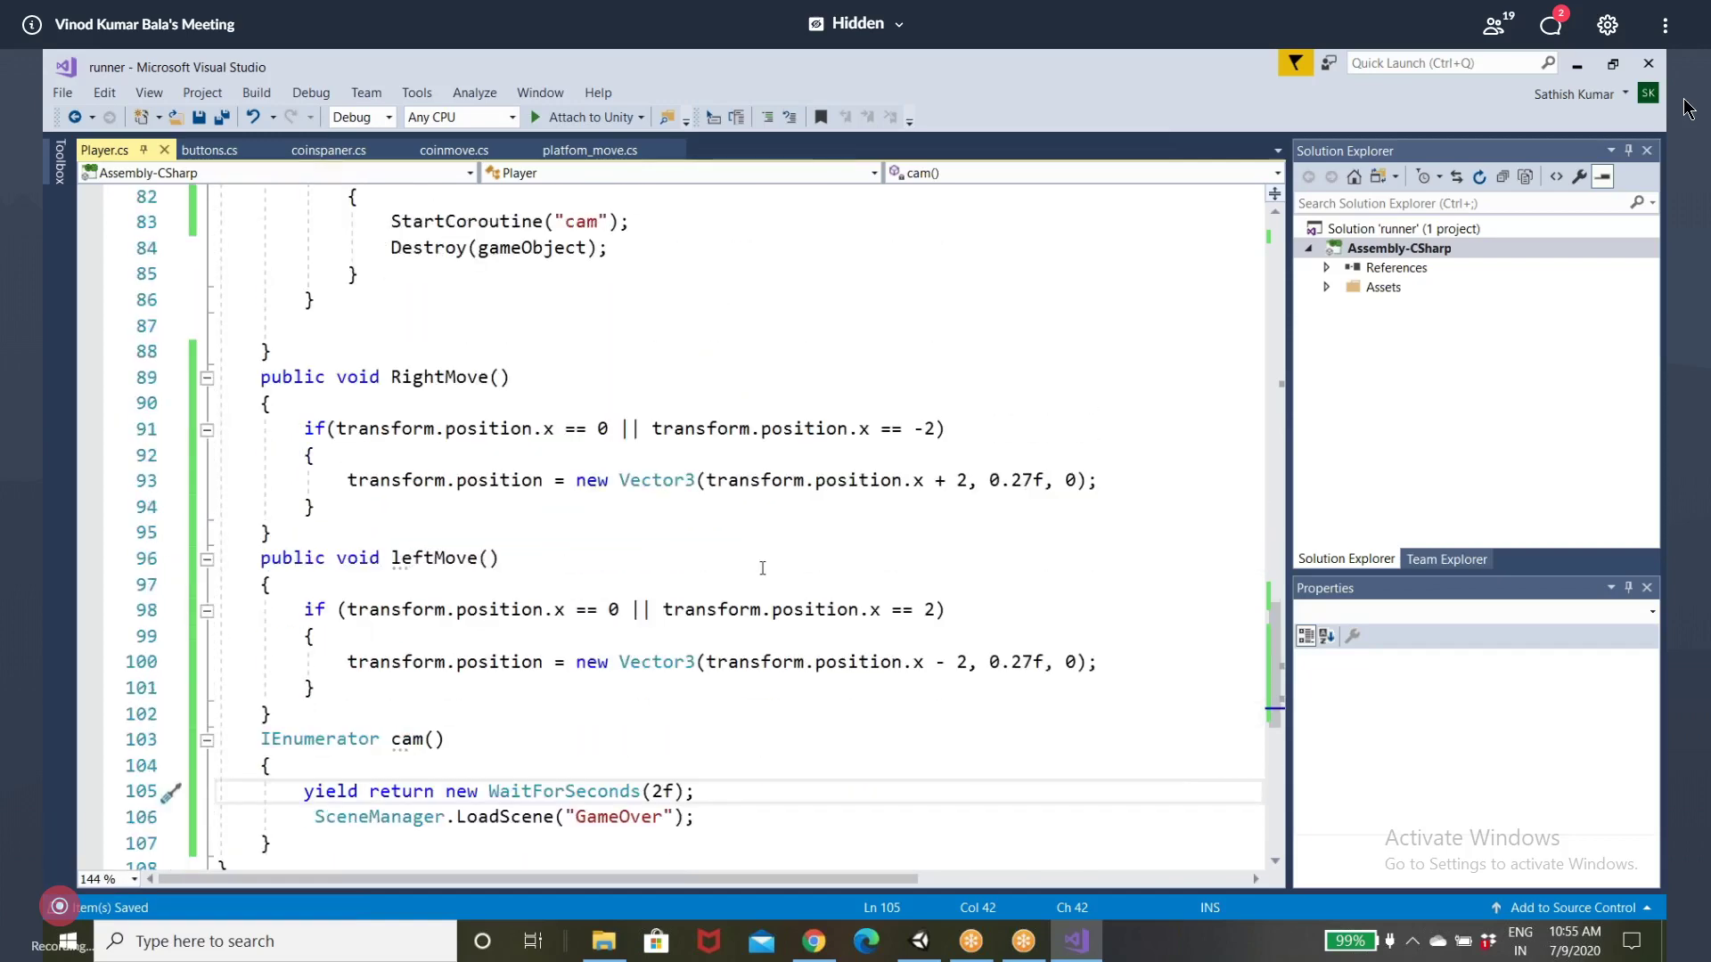
{"action": "scroll", "coordinate": [762, 568], "scroll_direction": "down", "scroll_amount": 2}
{"action": "scroll", "coordinate": [762, 567], "scroll_direction": "up", "scroll_amount": 3}
{"action": "scroll", "coordinate": [762, 568], "scroll_direction": "up", "scroll_amount": 1}
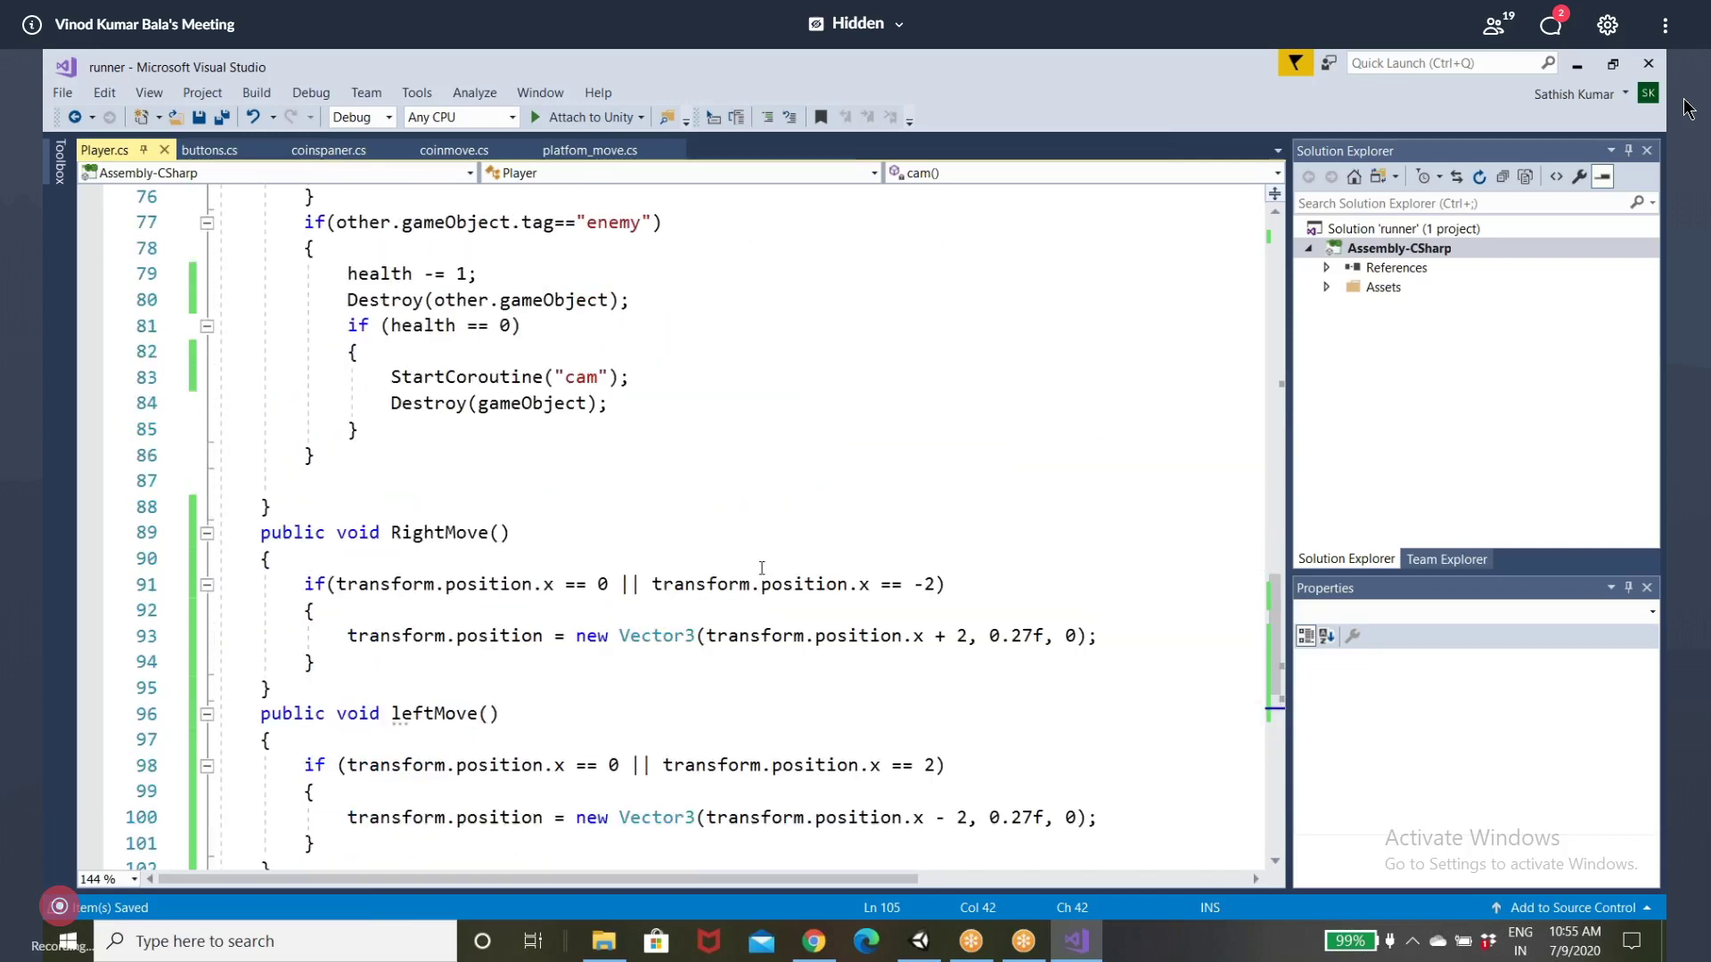
{"action": "scroll", "coordinate": [767, 535], "scroll_direction": "up", "scroll_amount": 1}
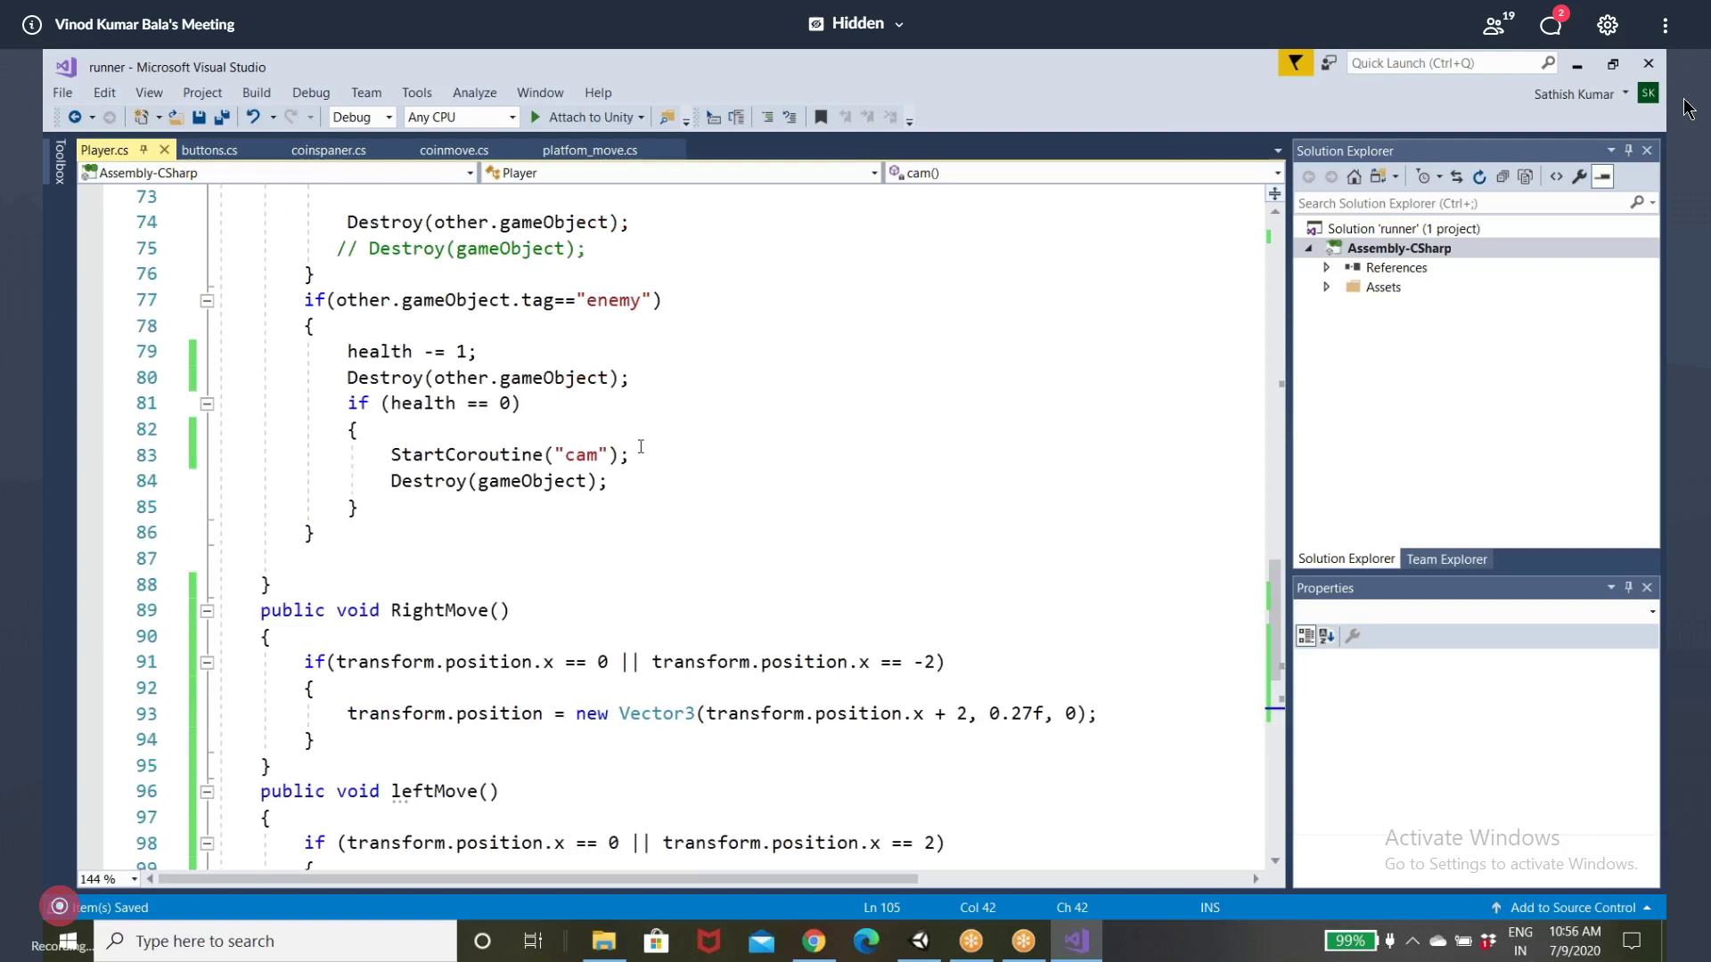
{"action": "scroll", "coordinate": [641, 445], "scroll_direction": "down", "scroll_amount": 3}
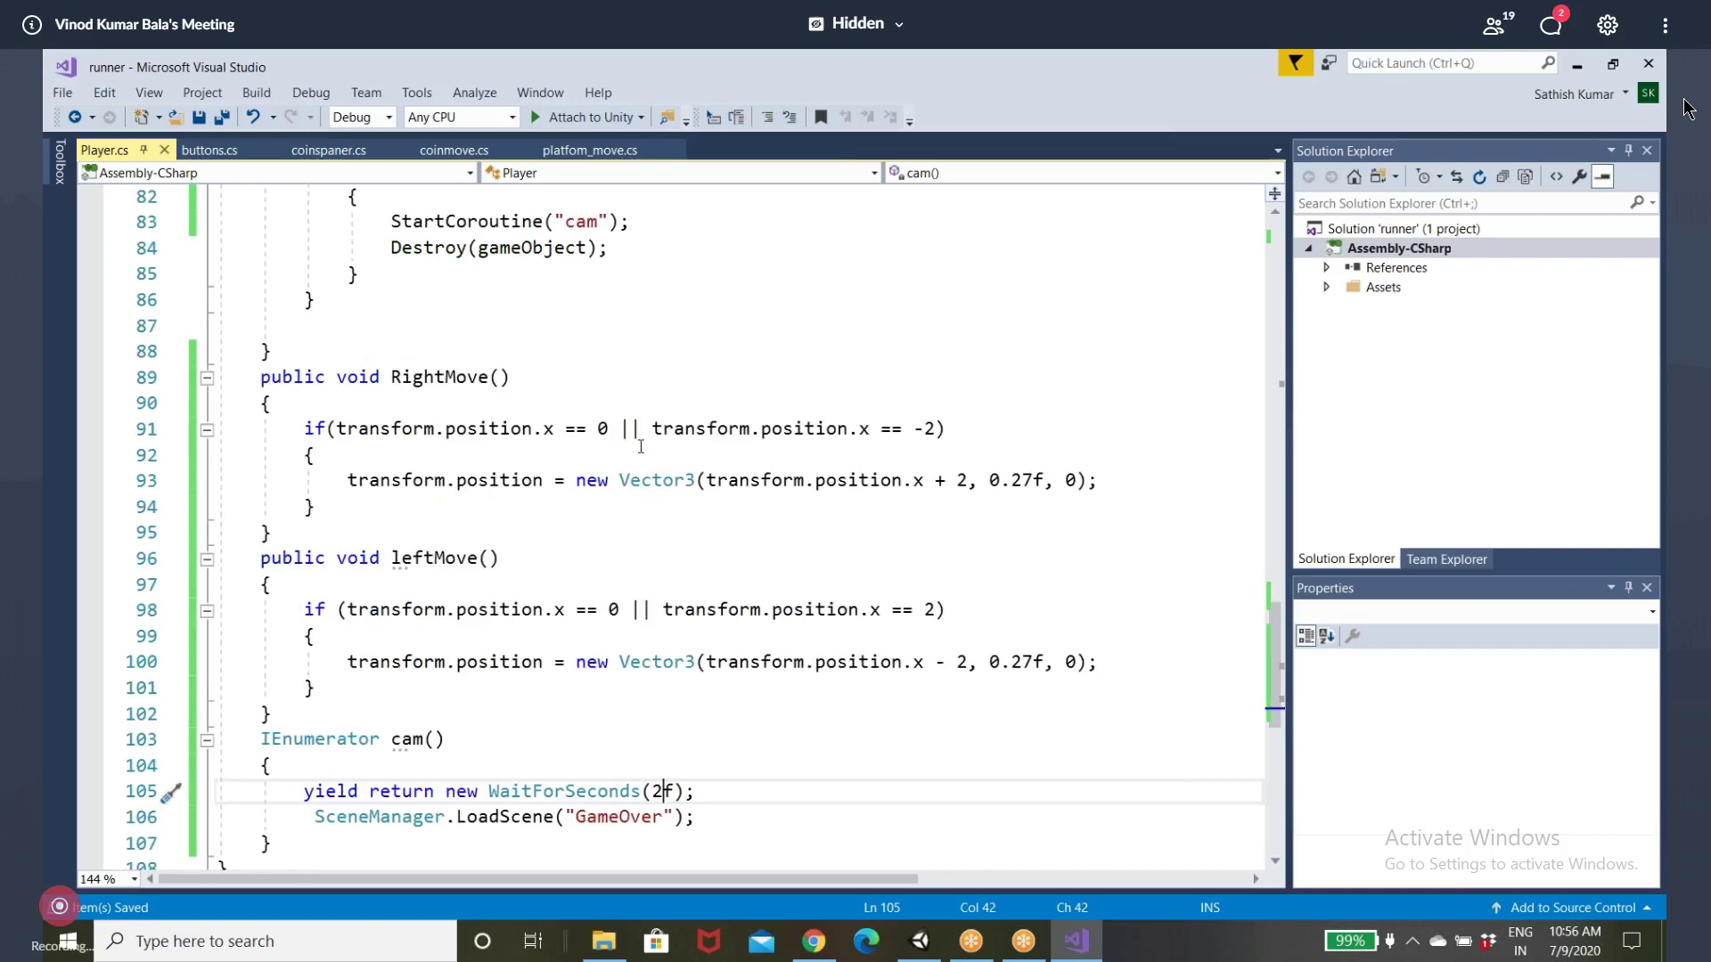
{"action": "key", "text": "Escape"}
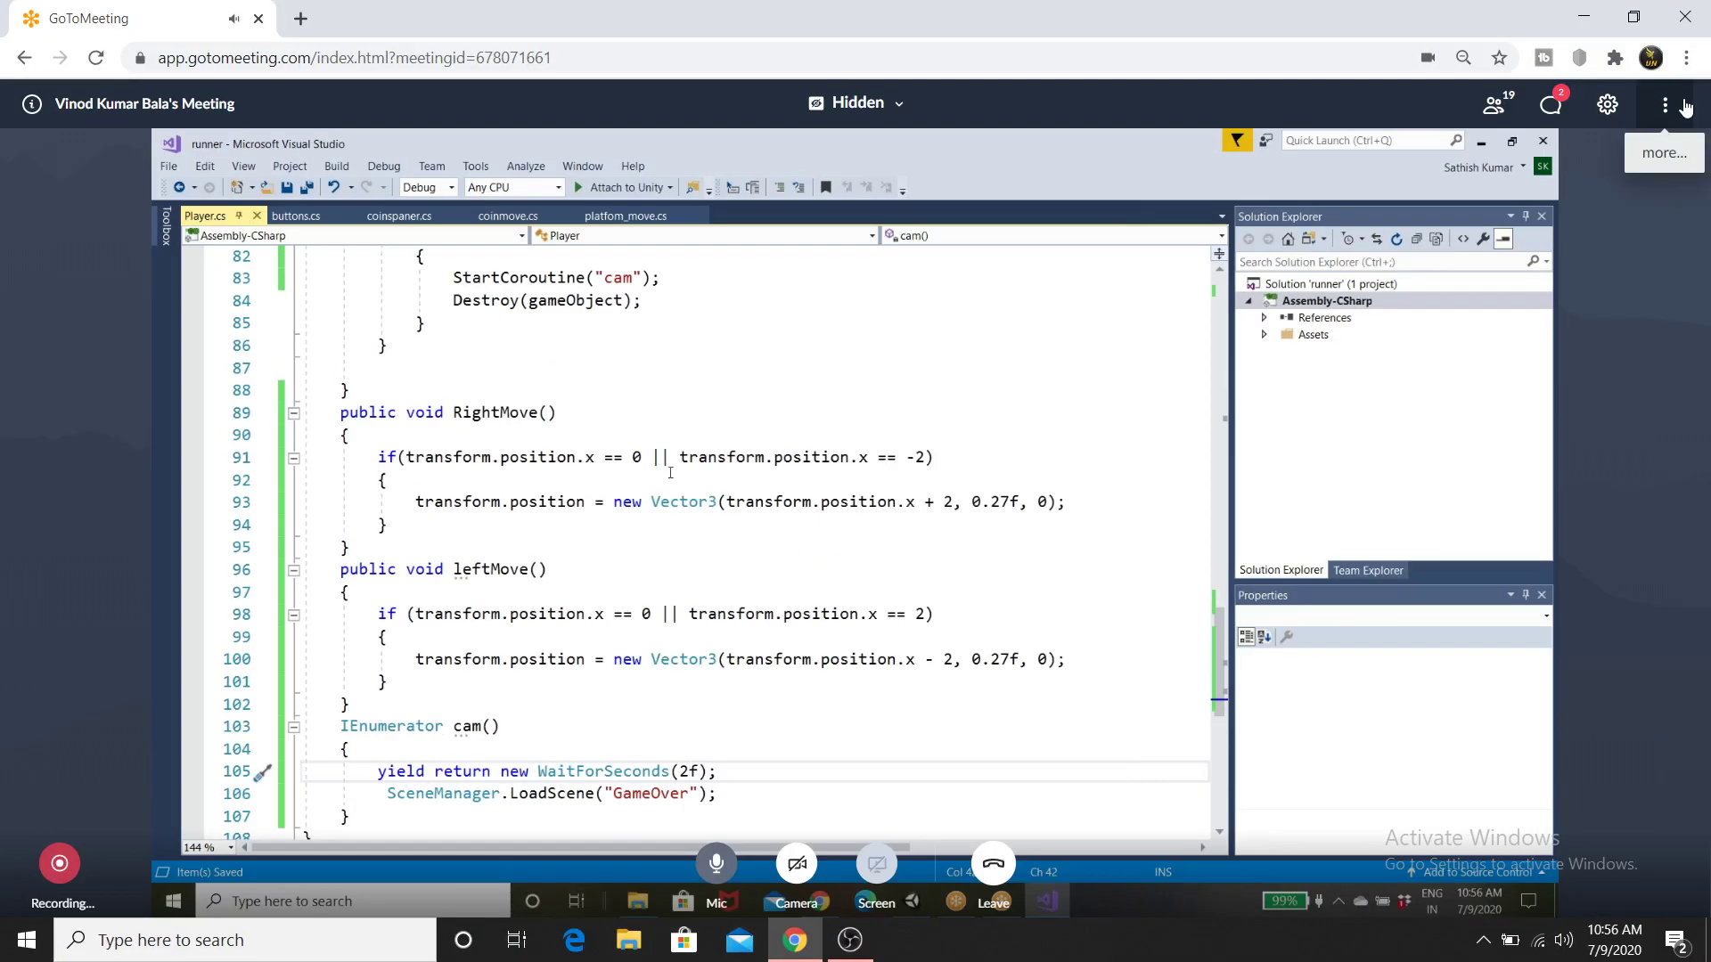
Step: Return from OBS to the Chrome meeting window and put it back into full screen
{"action": "left_click", "coordinate": [866, 943]}
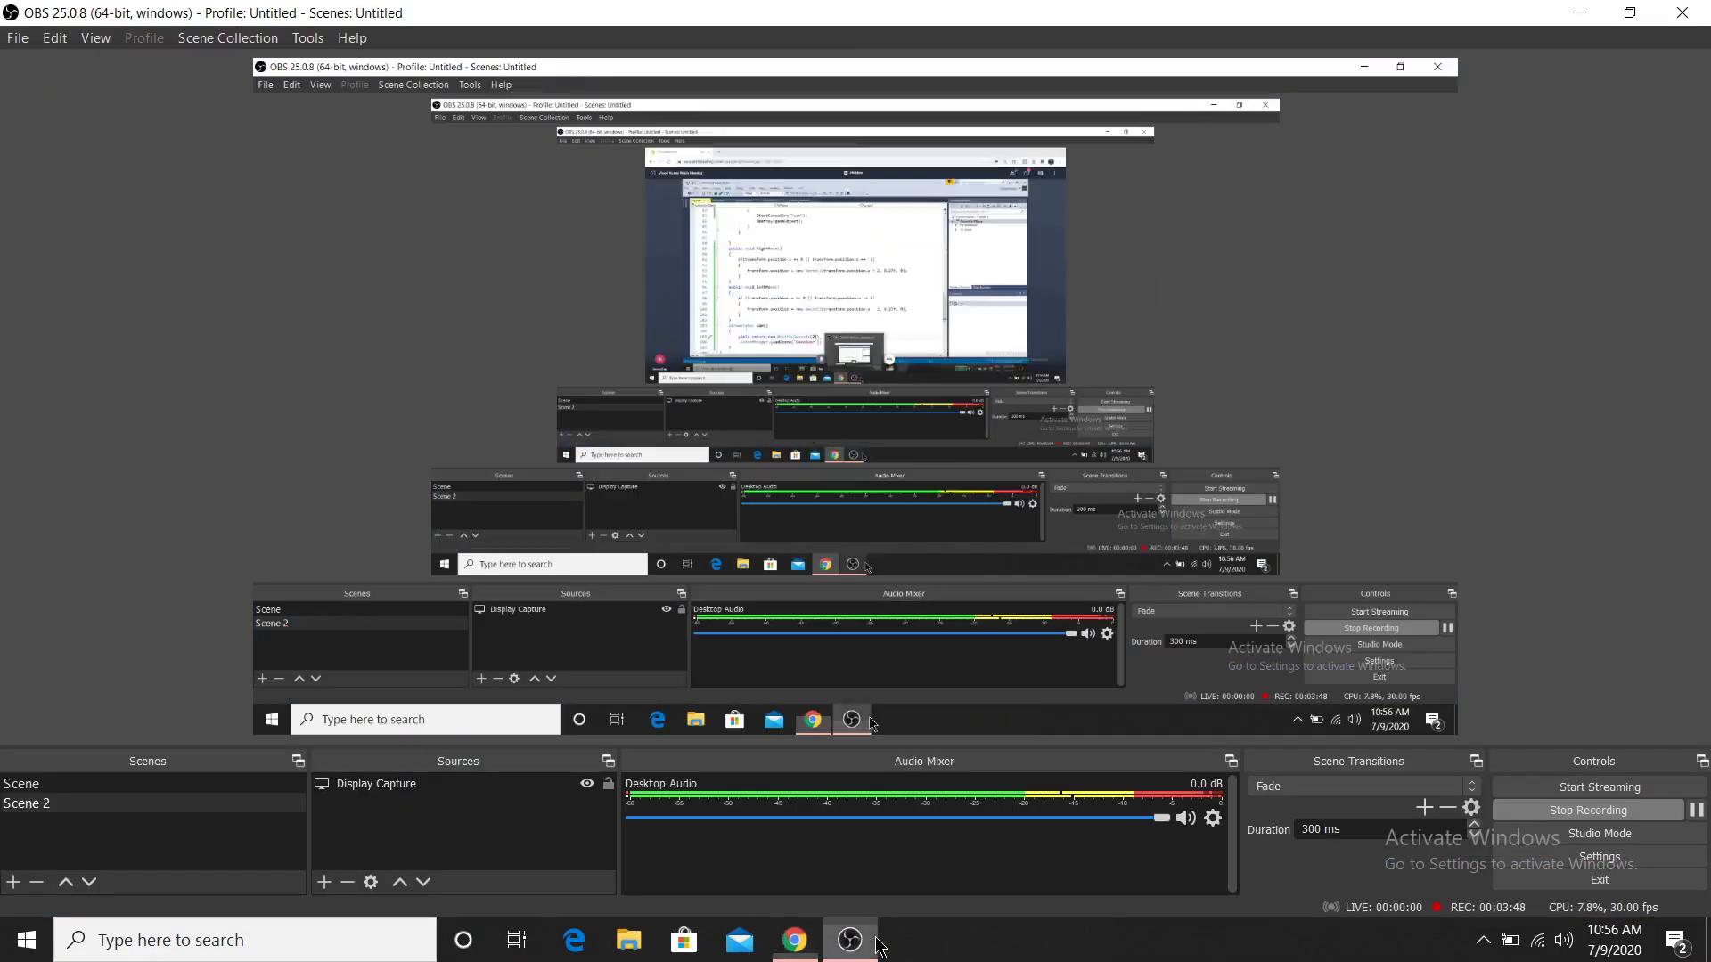
{"action": "left_click", "coordinate": [813, 940]}
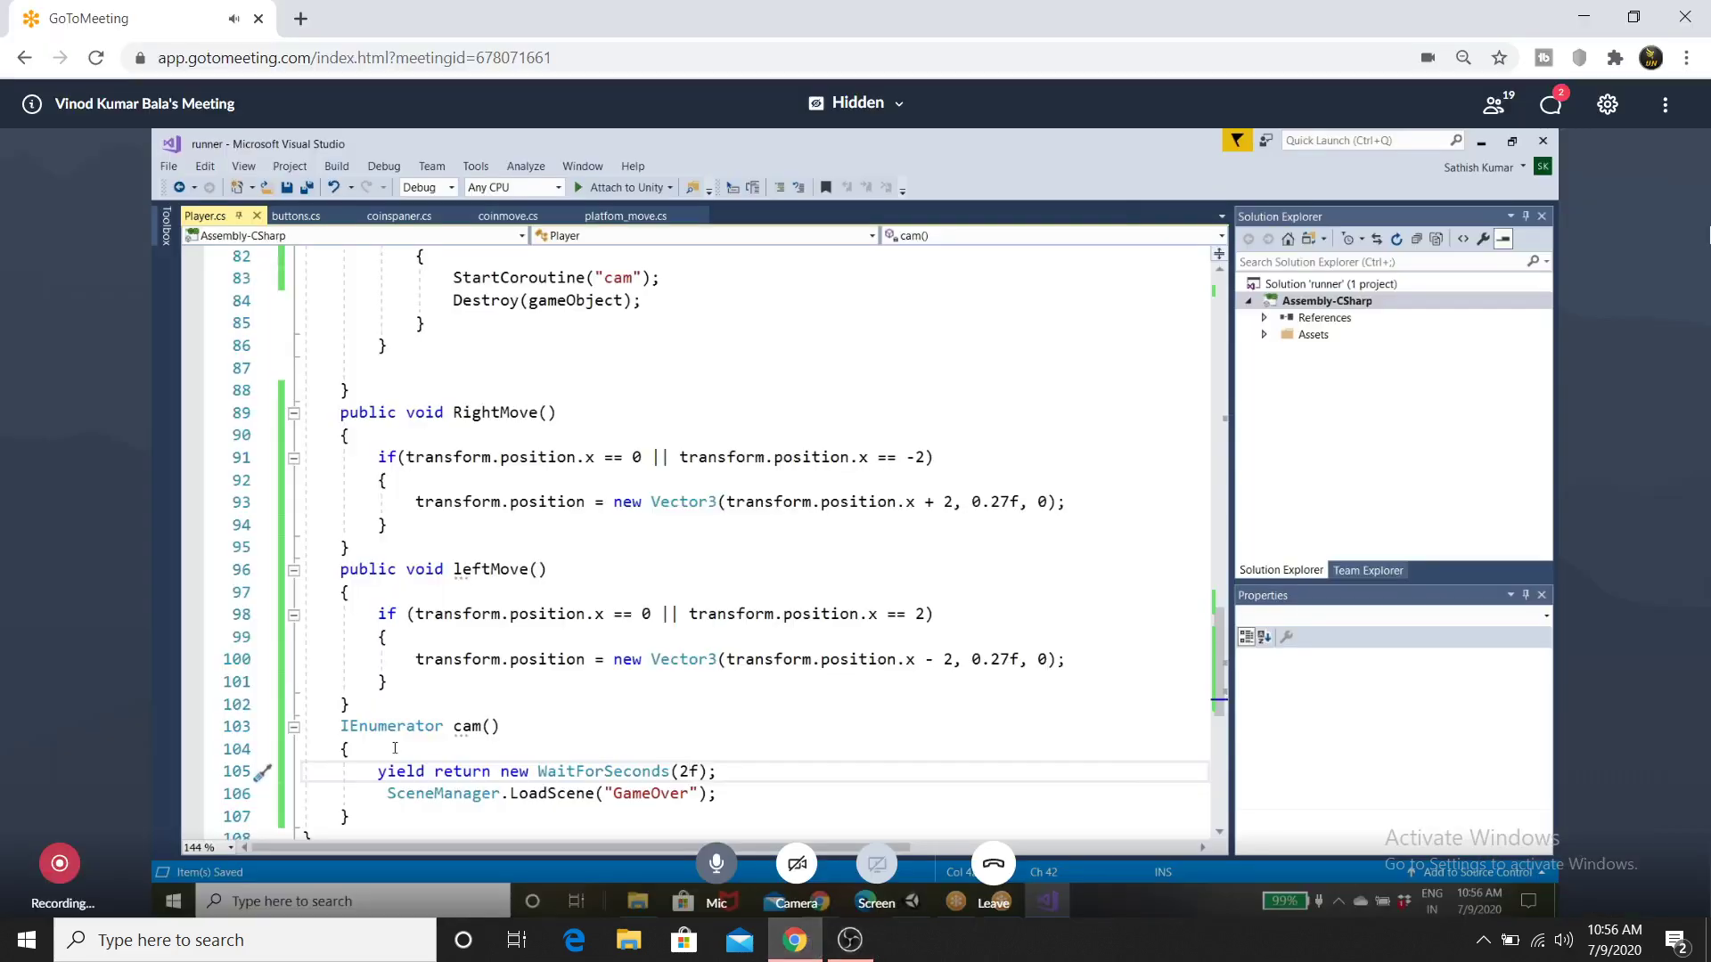
{"action": "left_click", "coordinate": [1665, 105]}
{"action": "left_click", "coordinate": [1630, 166]}
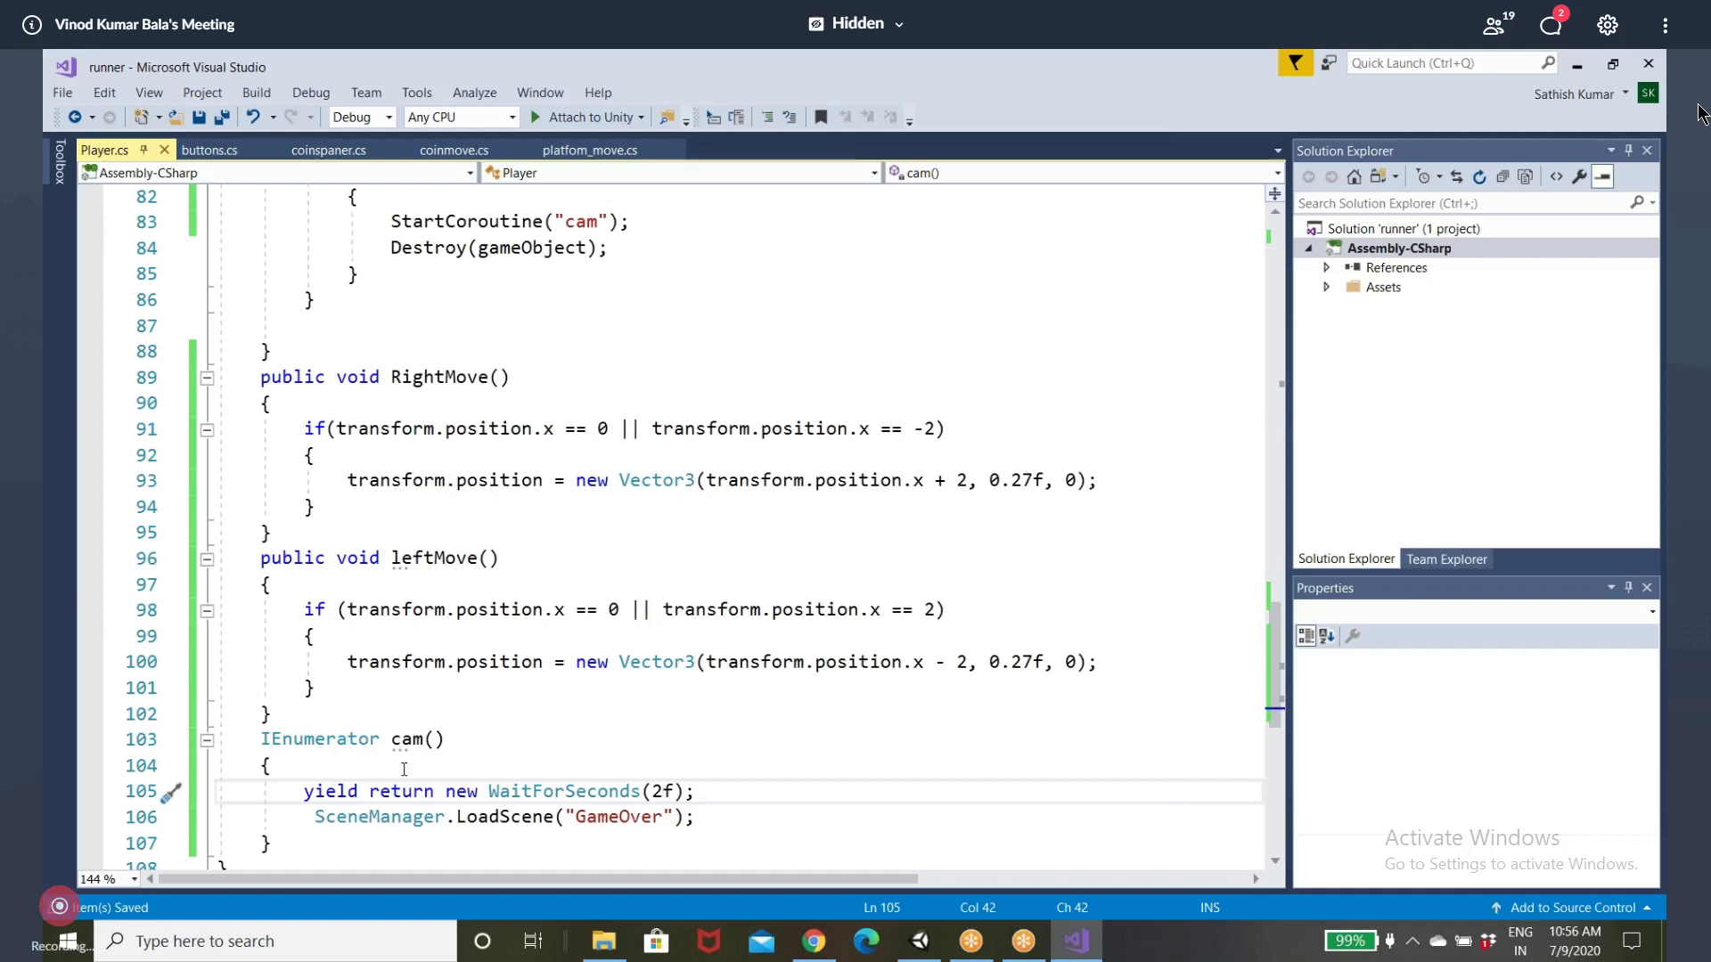
Step: Look over the end of Player.cs, then switch to the Unity editor
{"action": "scroll", "coordinate": [403, 769], "scroll_direction": "up", "scroll_amount": 1}
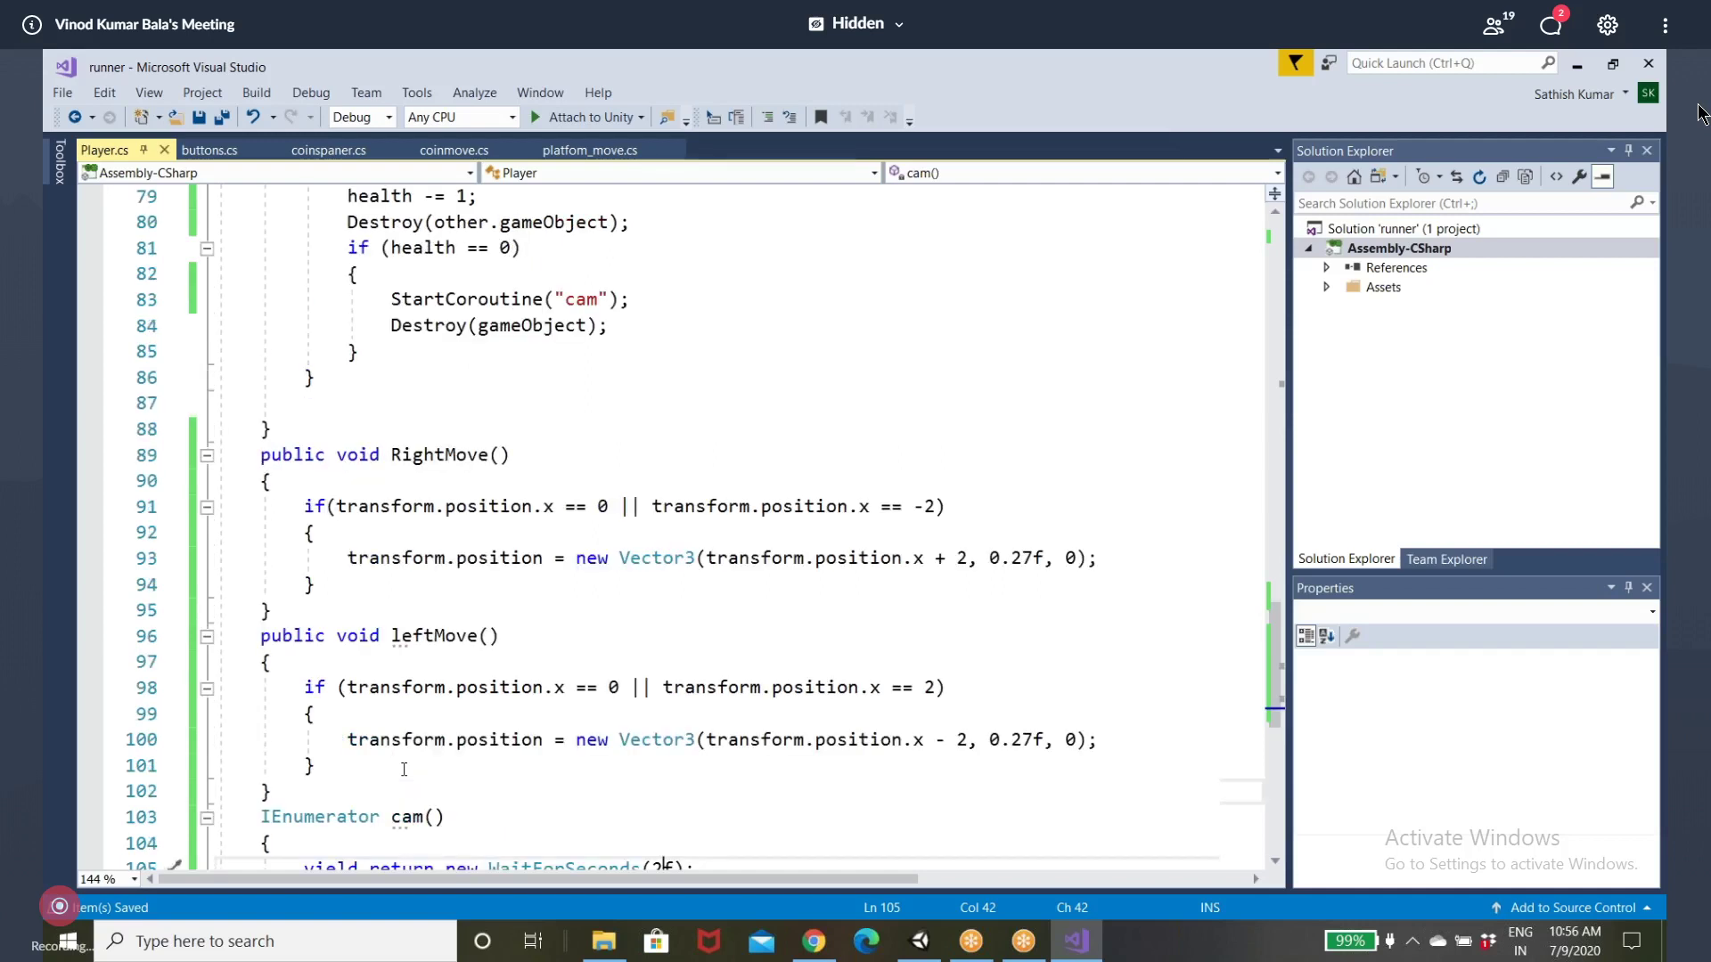
{"action": "scroll", "coordinate": [404, 769], "scroll_direction": "down", "scroll_amount": 2}
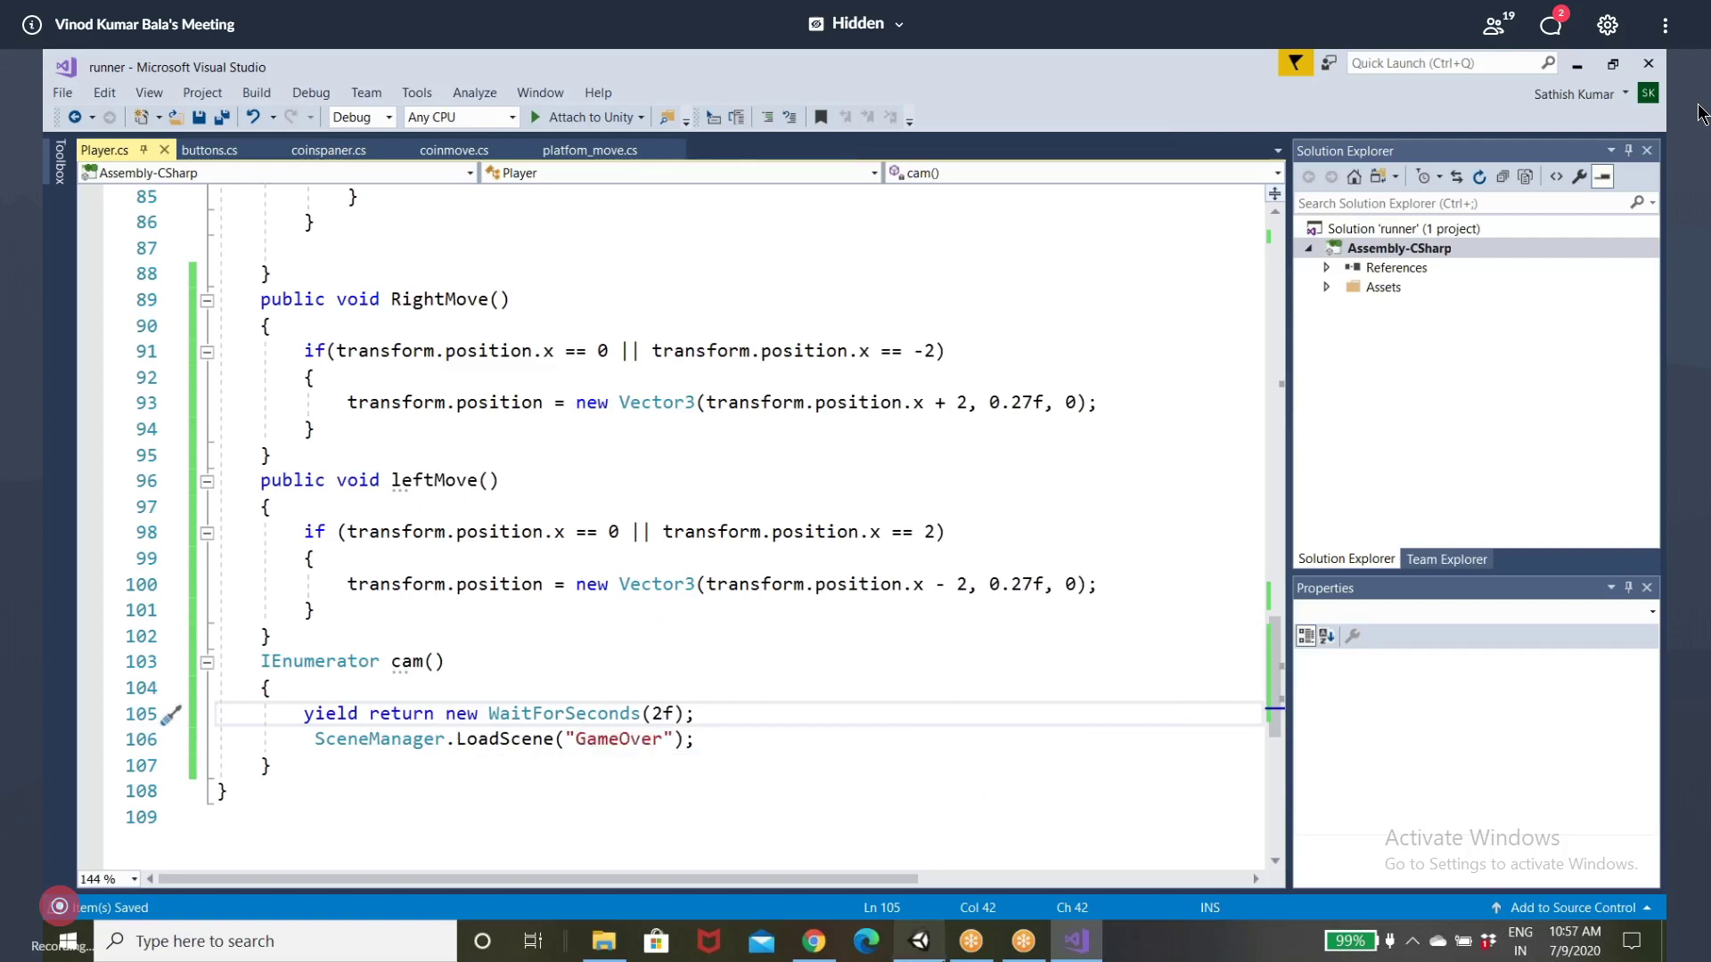
{"action": "left_click", "coordinate": [914, 947]}
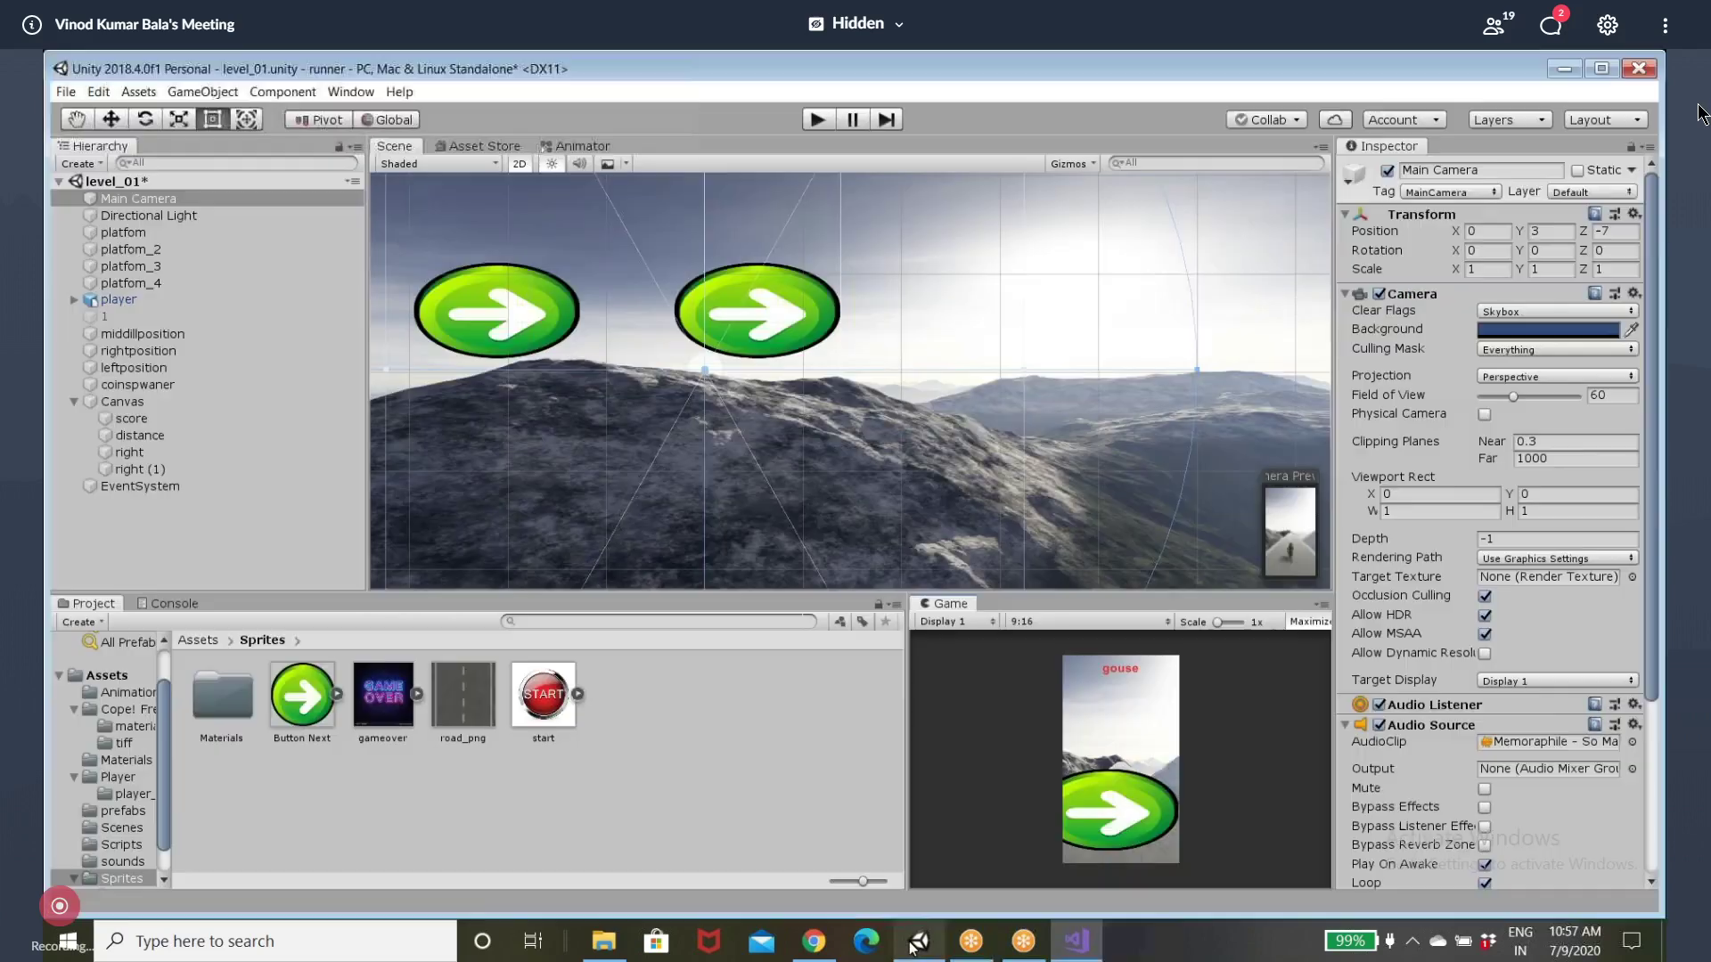
Step: Open Build Settings from the File menu to see the menu, level_01 and GameOver scenes
{"action": "left_click", "coordinate": [66, 93]}
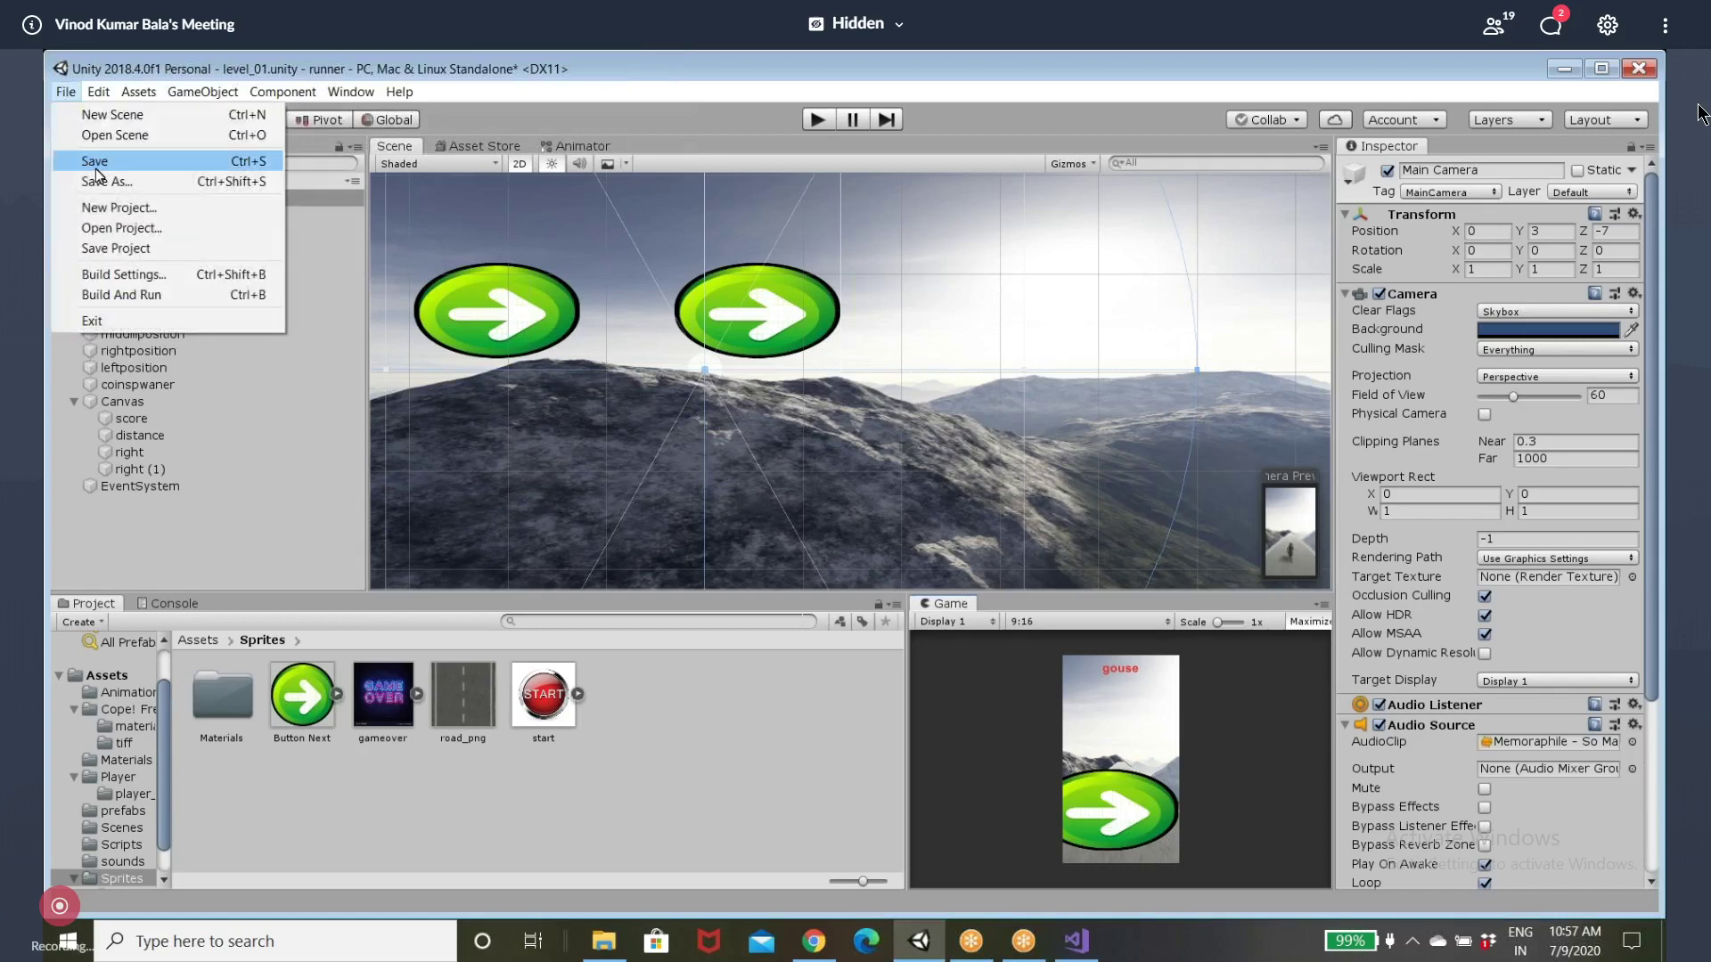
{"action": "left_click", "coordinate": [133, 281]}
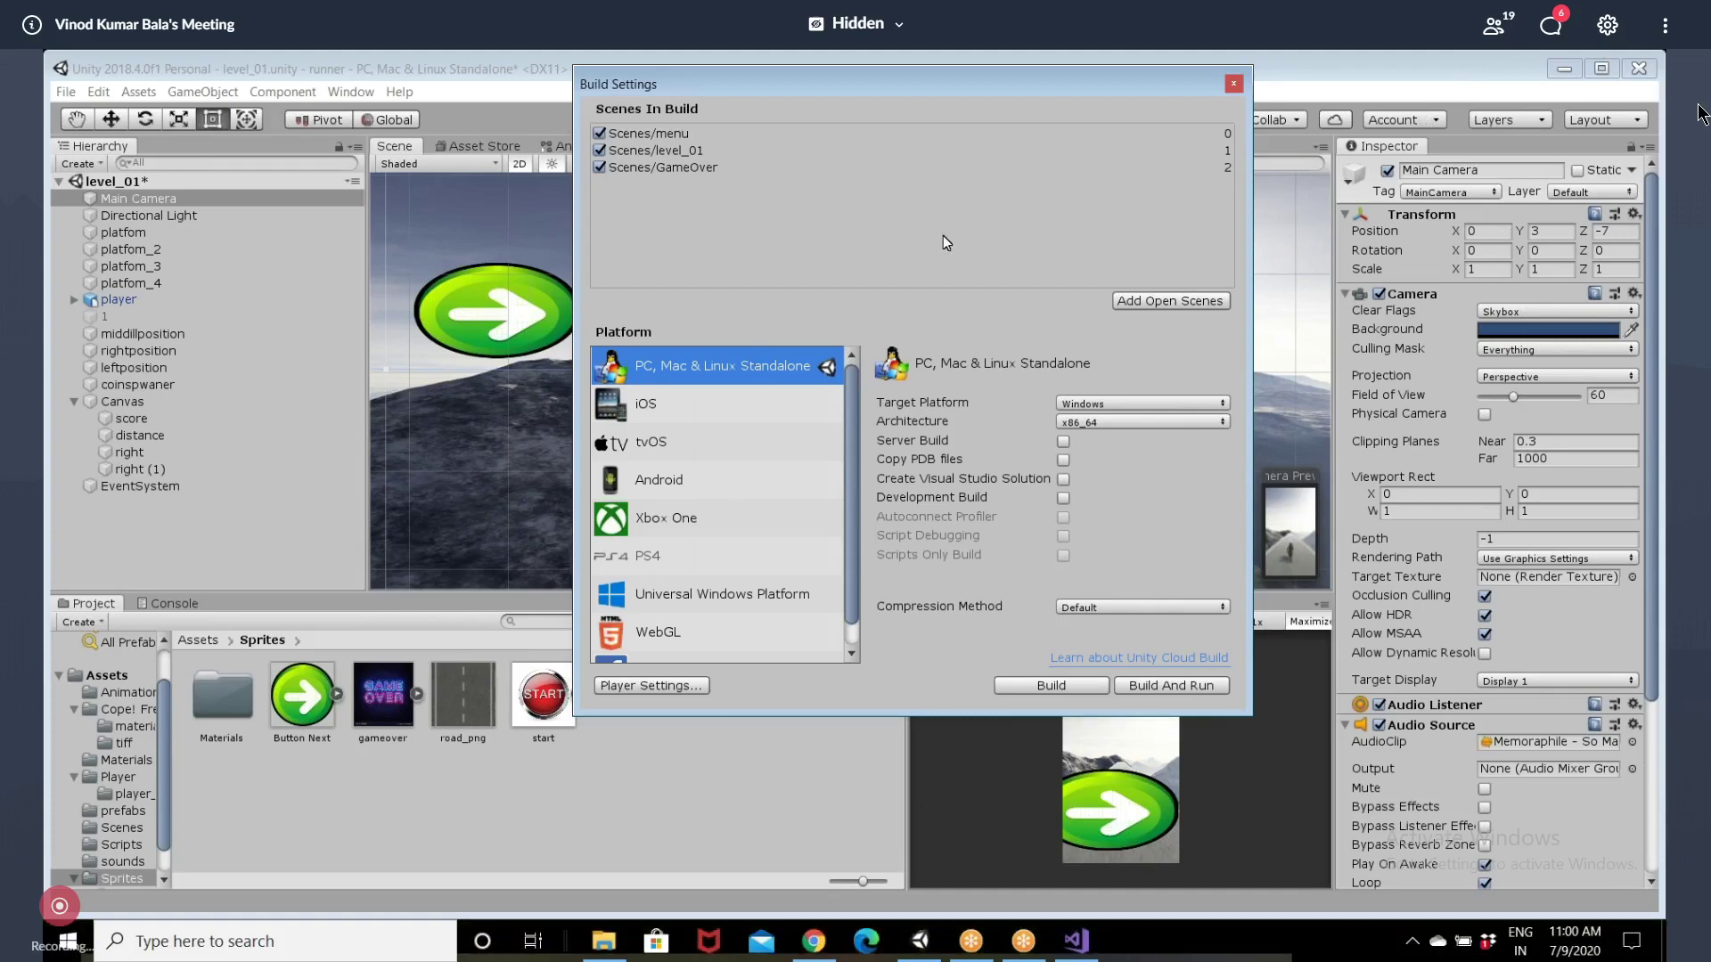
Step: Check the Console, return to the Sprites assets, and close Build Settings
{"action": "left_click", "coordinate": [188, 604]}
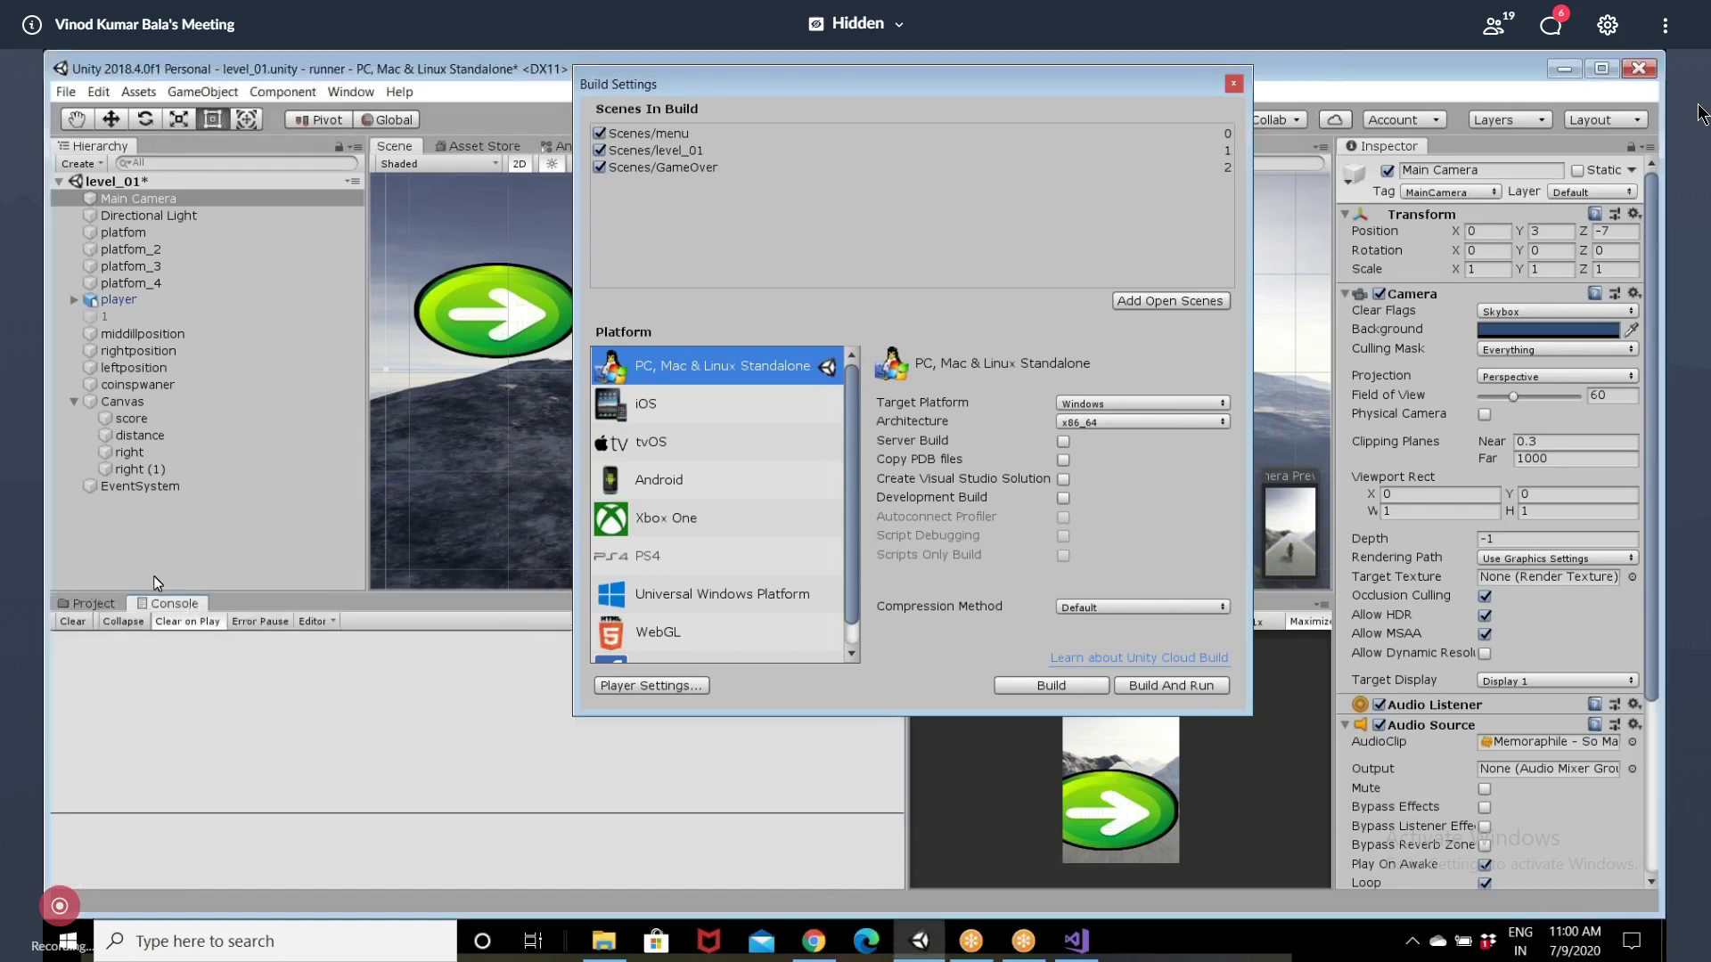
{"action": "left_click", "coordinate": [93, 603]}
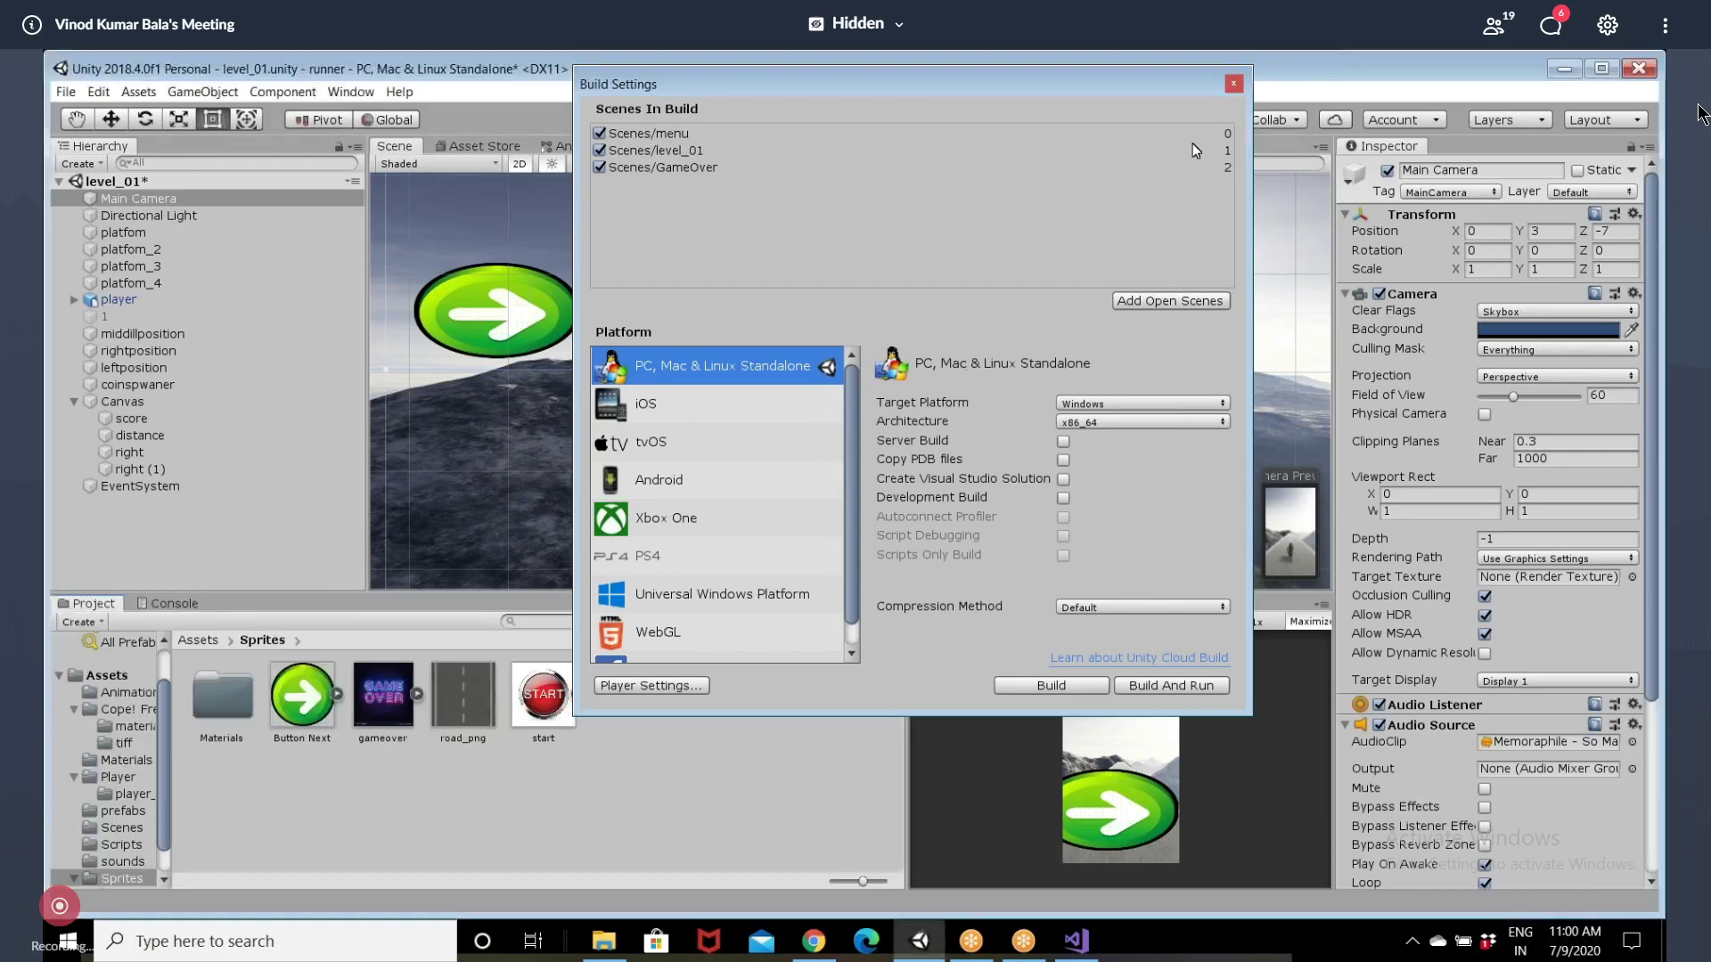
{"action": "left_click", "coordinate": [1239, 86]}
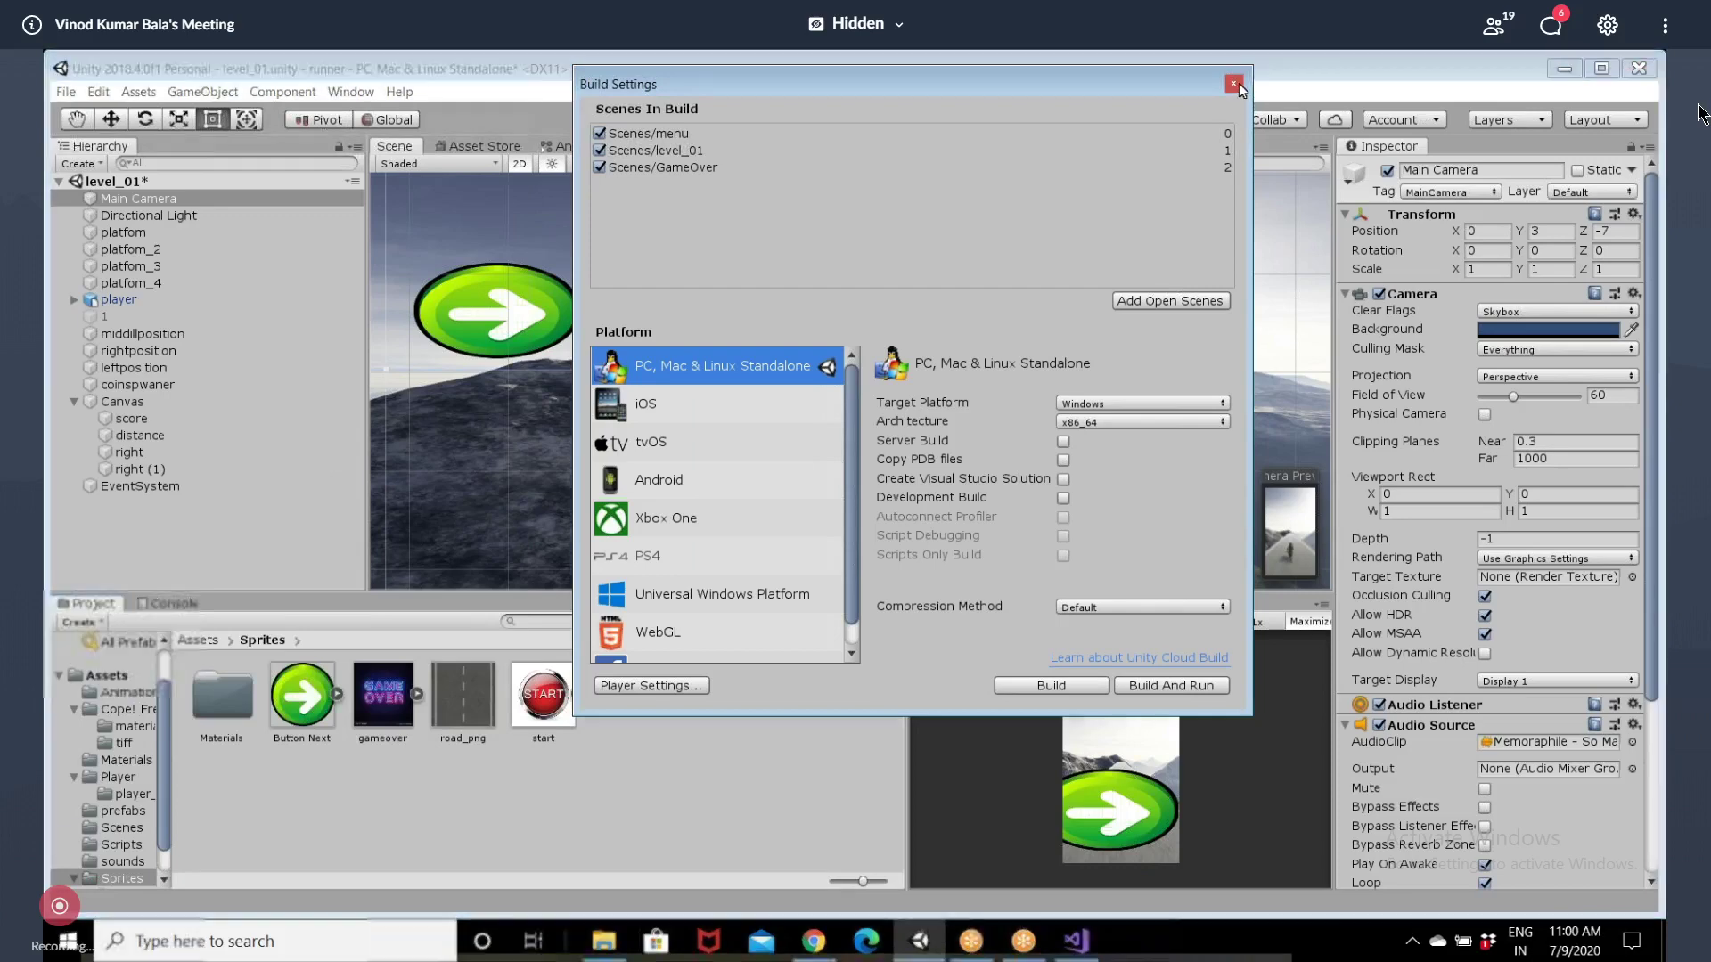
{"action": "left_click", "coordinate": [1235, 84]}
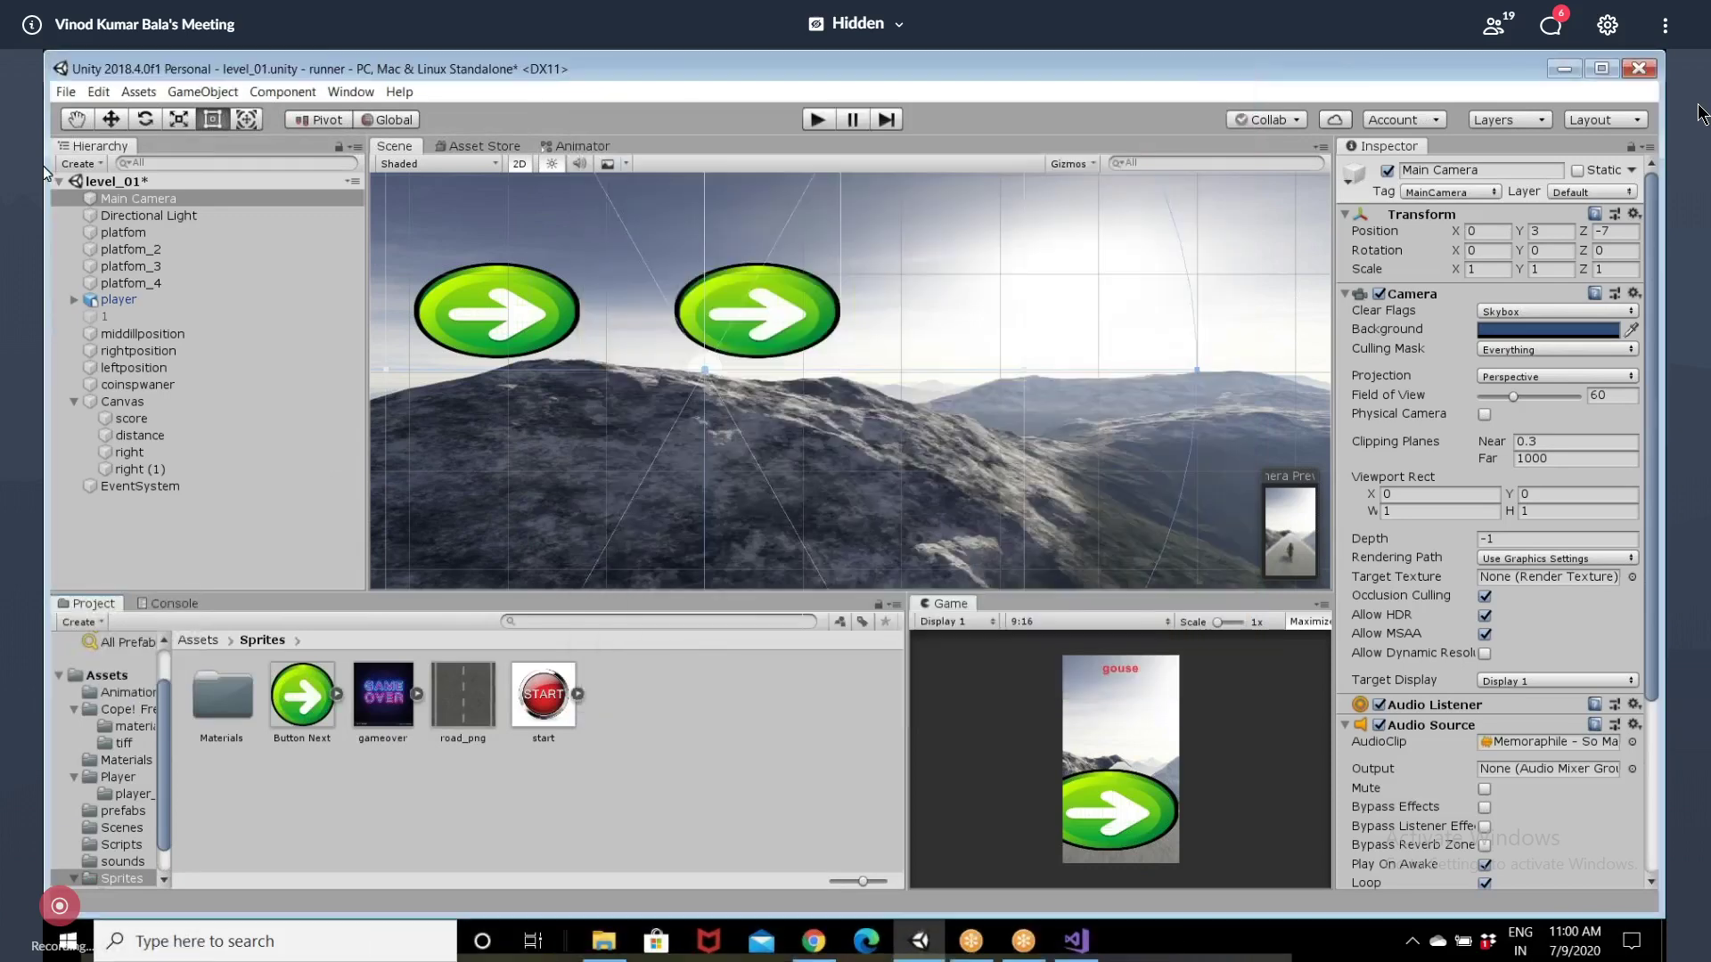
Step: Reopen Build Settings and select Android as the target platform
{"action": "left_click", "coordinate": [66, 94]}
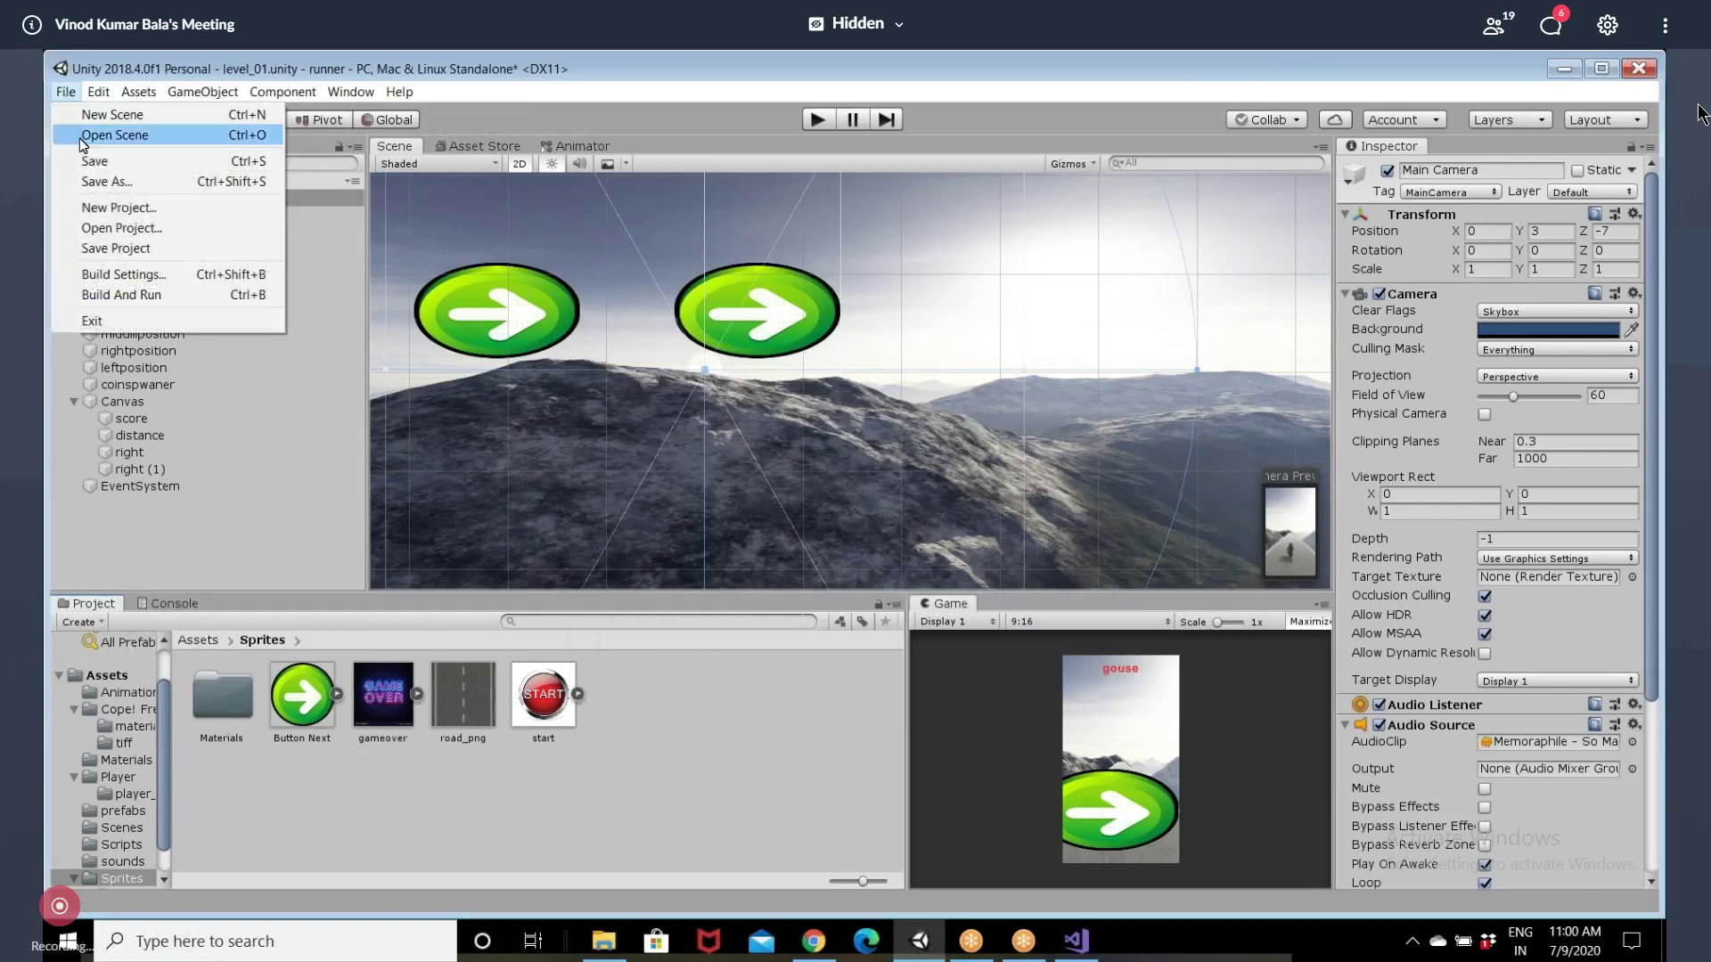
{"action": "left_click", "coordinate": [143, 282]}
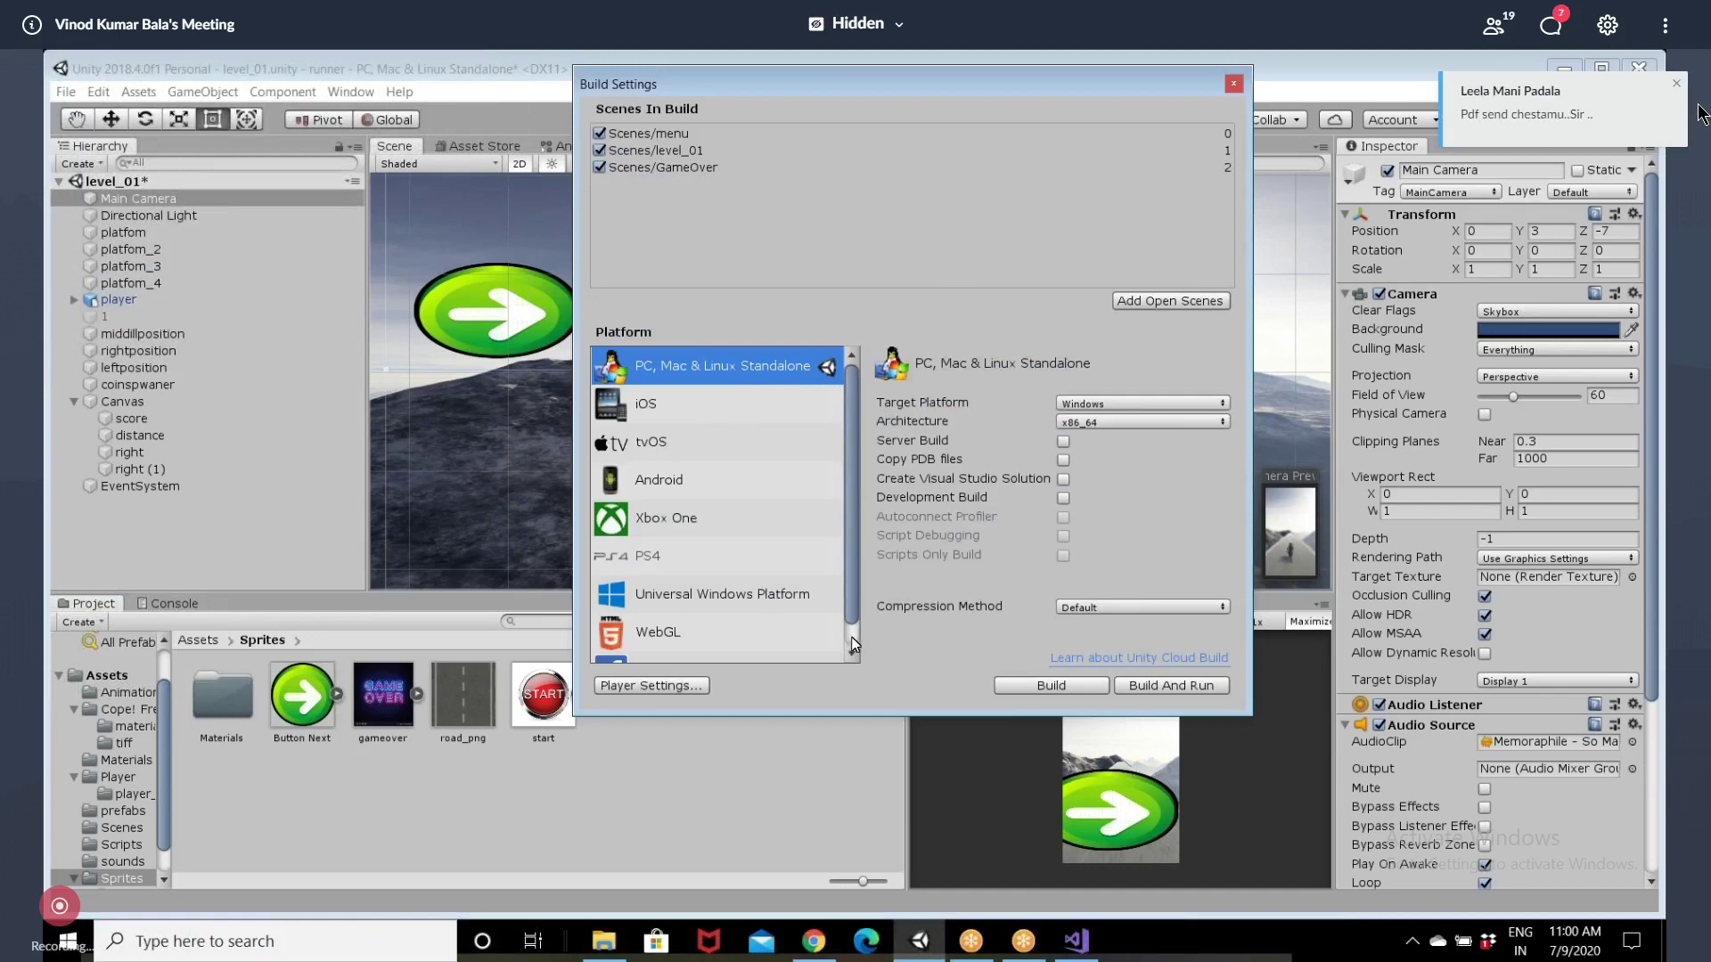
{"action": "scroll", "coordinate": [852, 640], "scroll_direction": "down", "scroll_amount": 1}
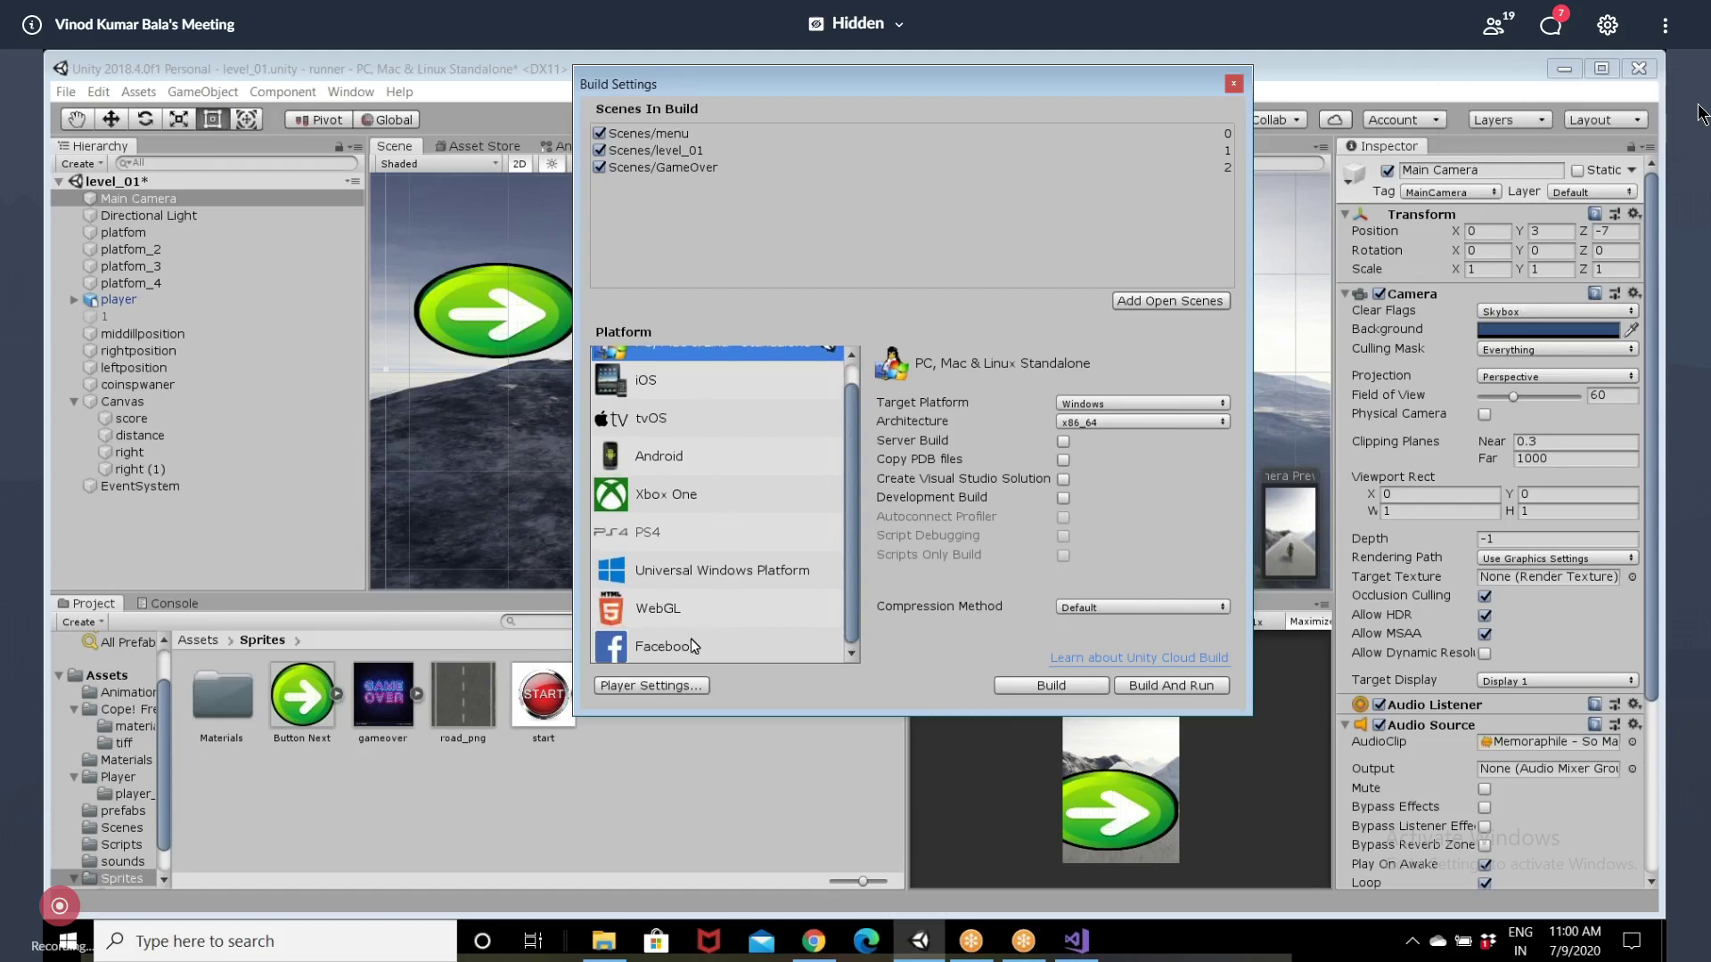
{"action": "left_click", "coordinate": [736, 458]}
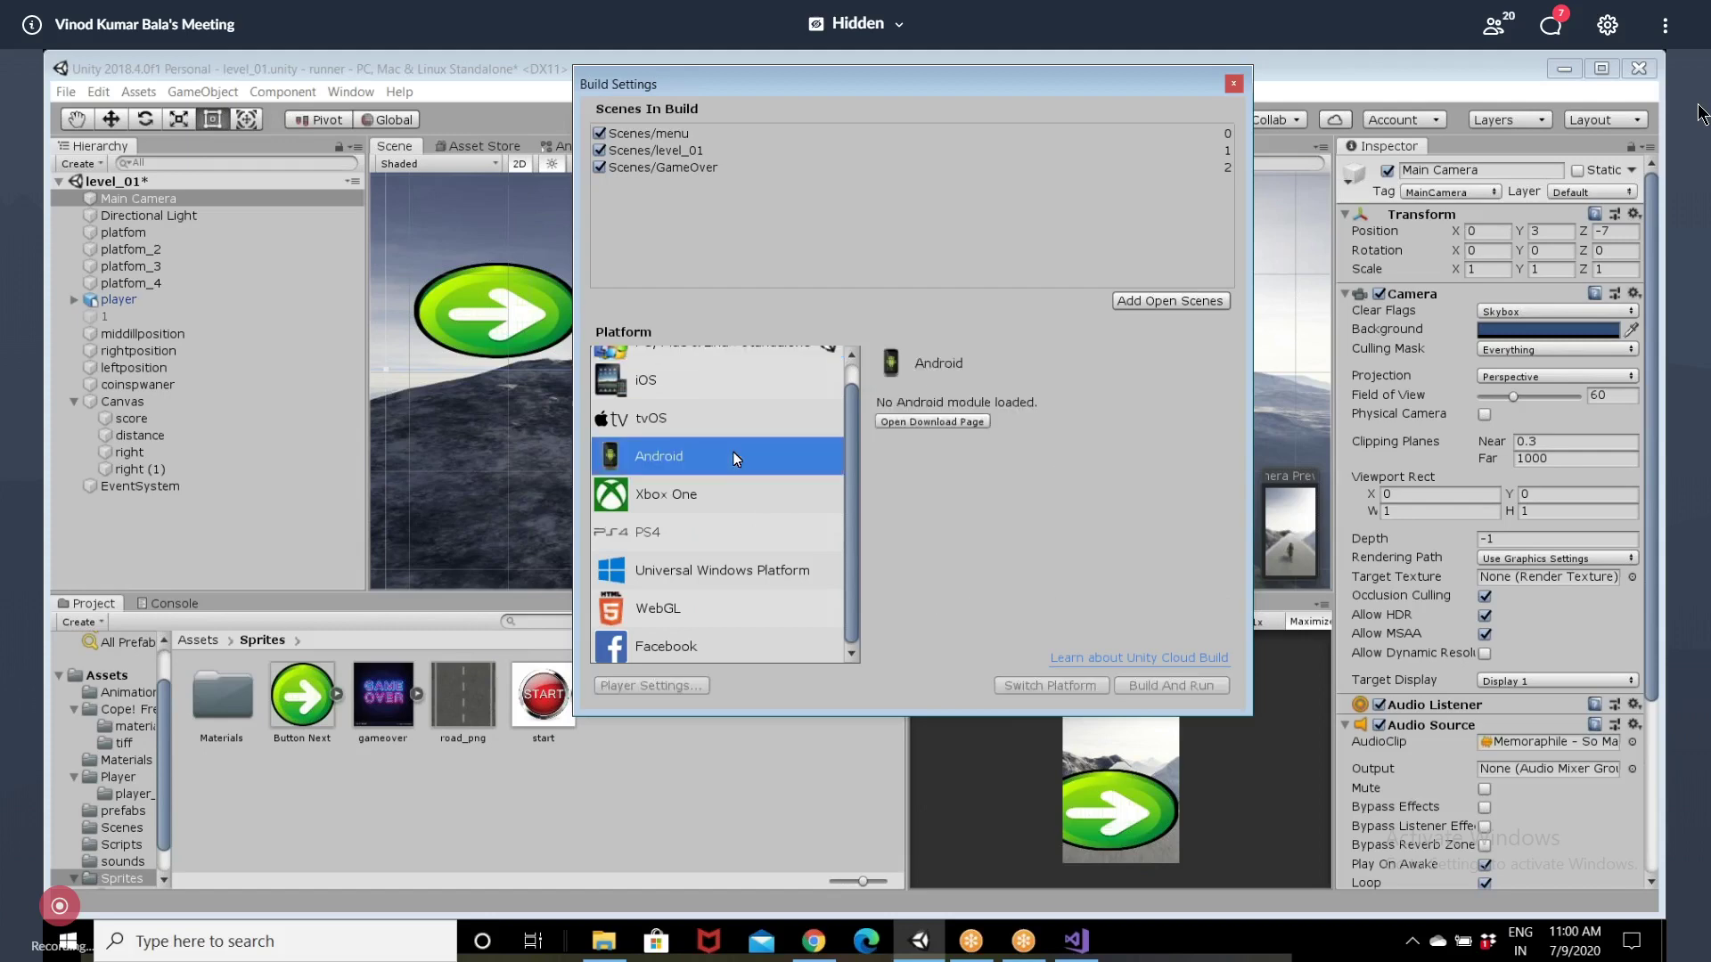
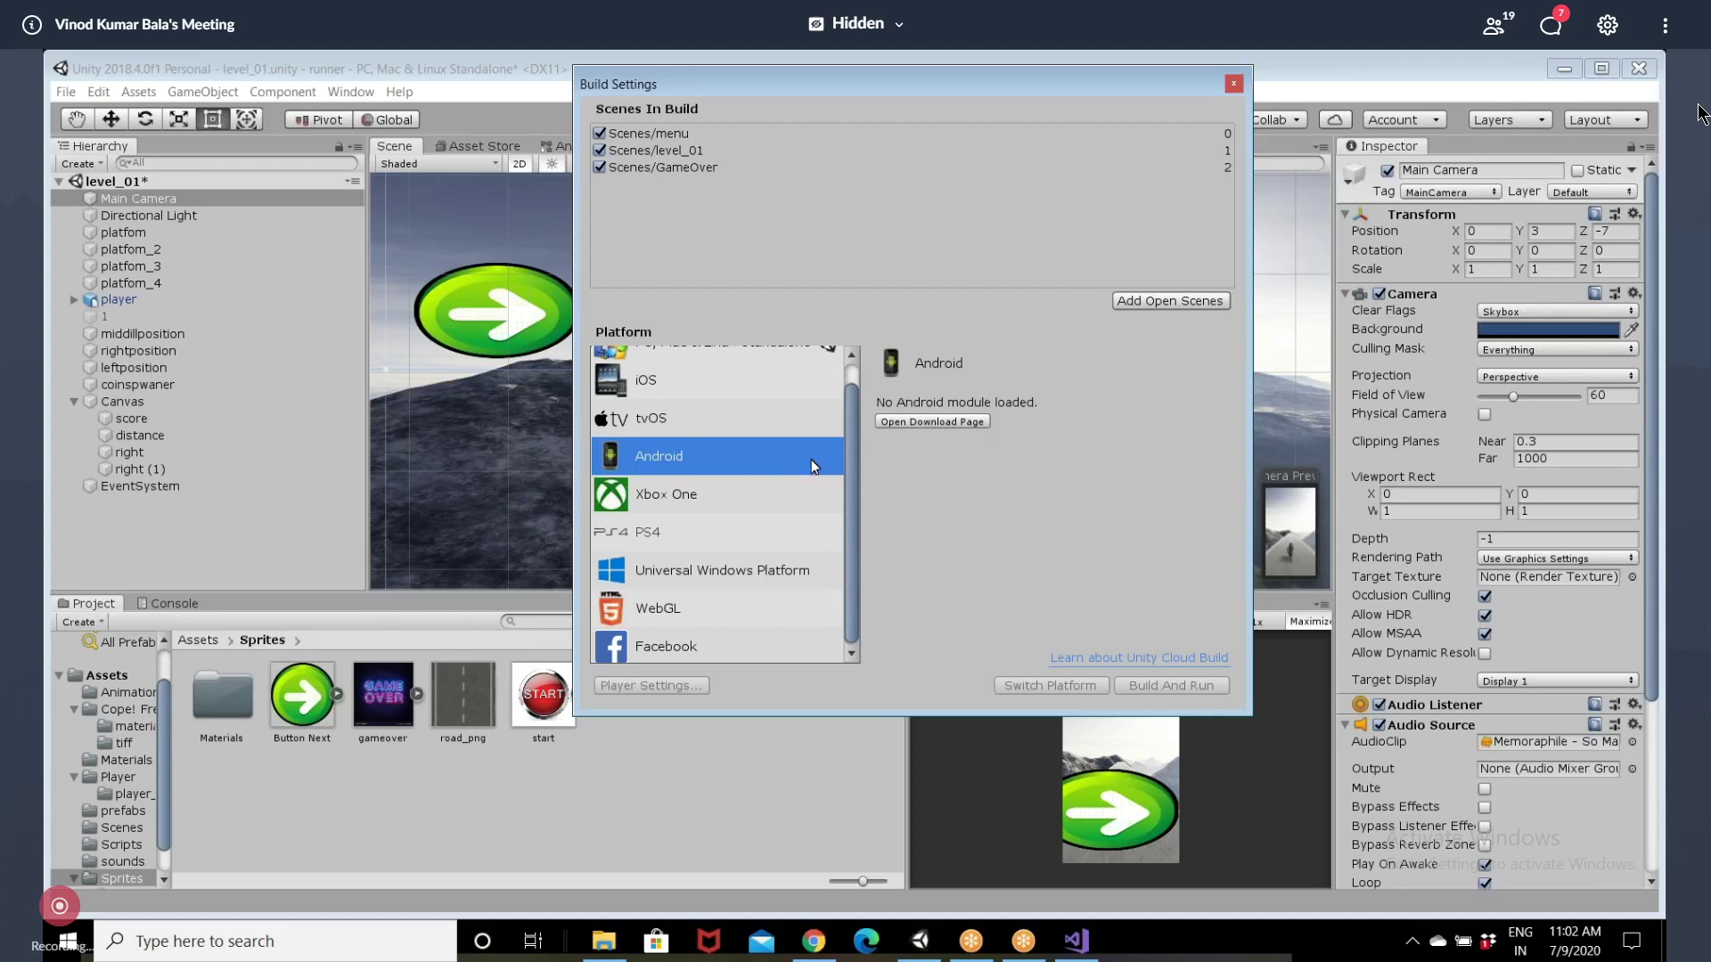
Step: Select PC, Mac & Linux Standalone as the build platform, targeting Windows with x86_64 architecture
{"action": "scroll", "coordinate": [811, 458], "scroll_direction": "up", "scroll_amount": 1}
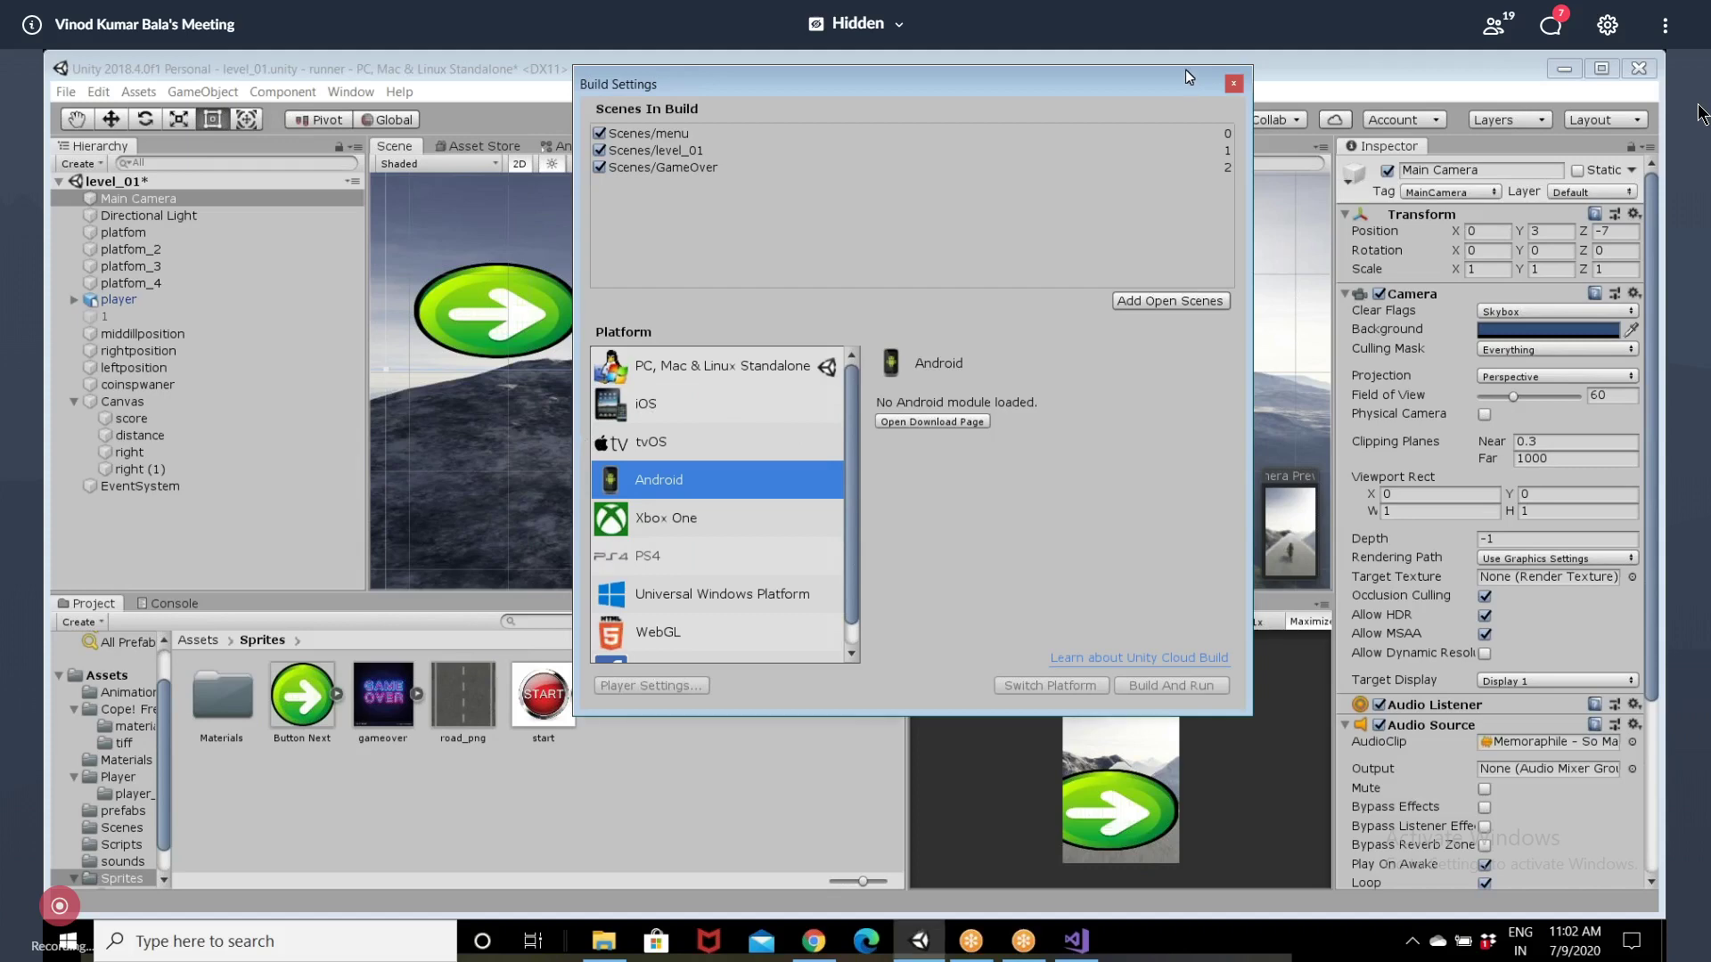
{"action": "left_click_drag", "start_coordinate": [1185, 69], "coordinate": [1159, 92]}
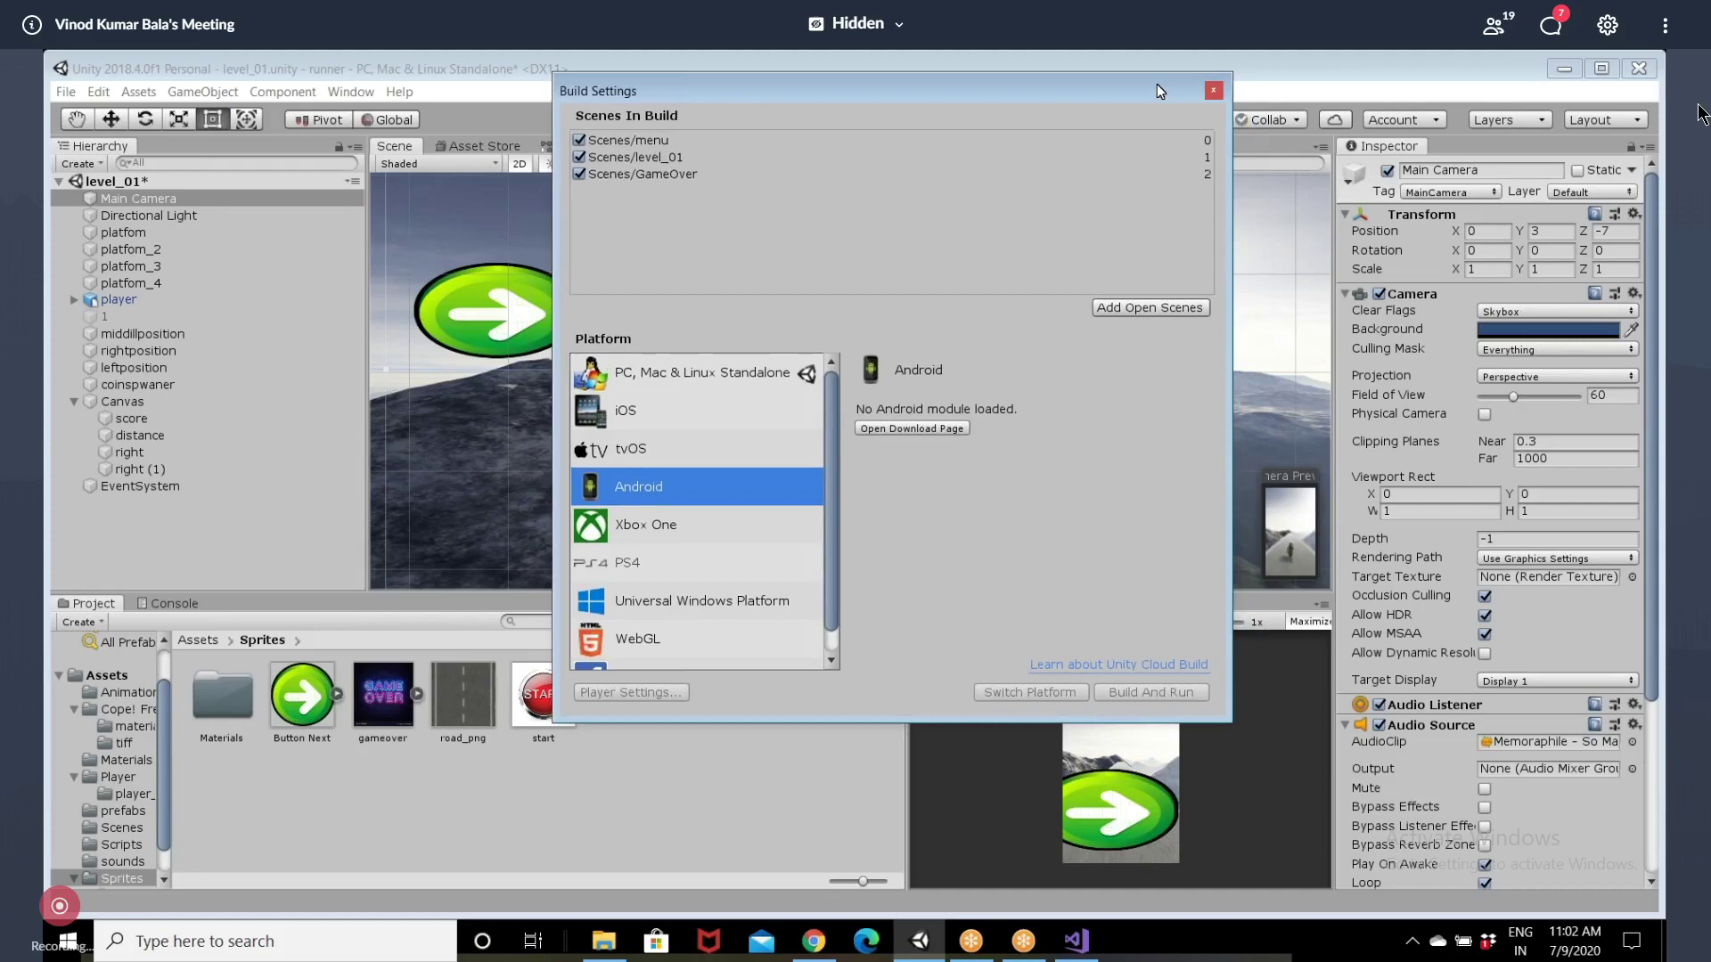
{"action": "left_click_drag", "start_coordinate": [1156, 84], "coordinate": [768, 147]}
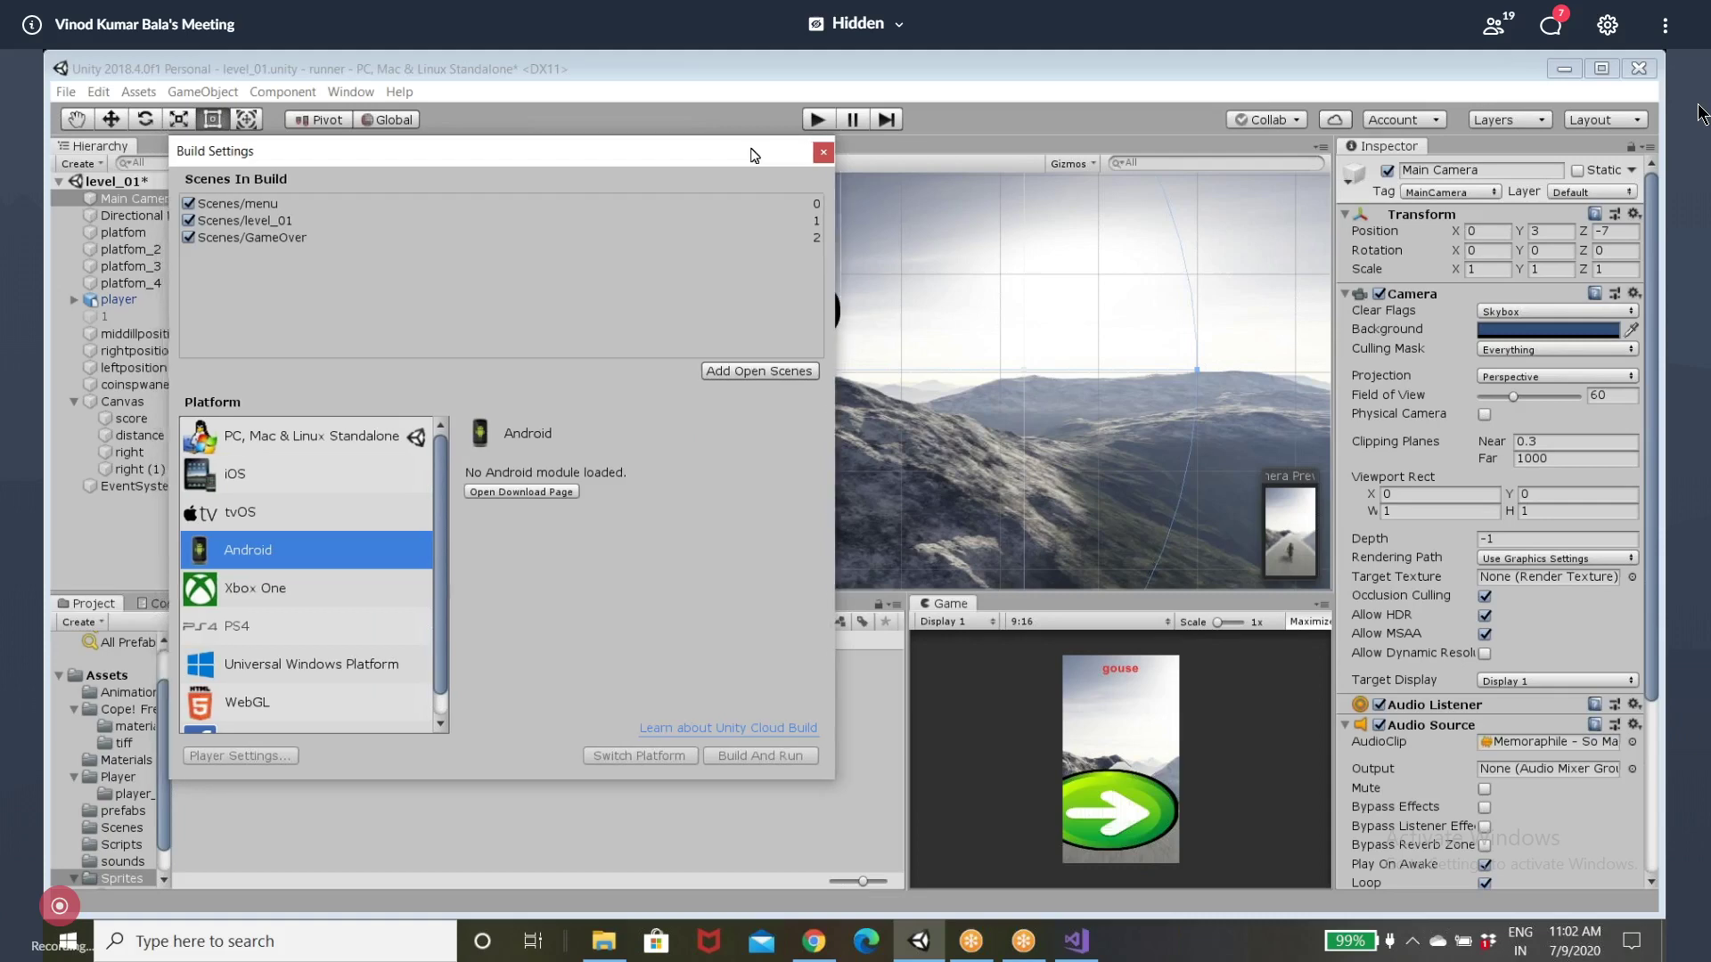
{"action": "left_click_drag", "start_coordinate": [746, 155], "coordinate": [945, 112]}
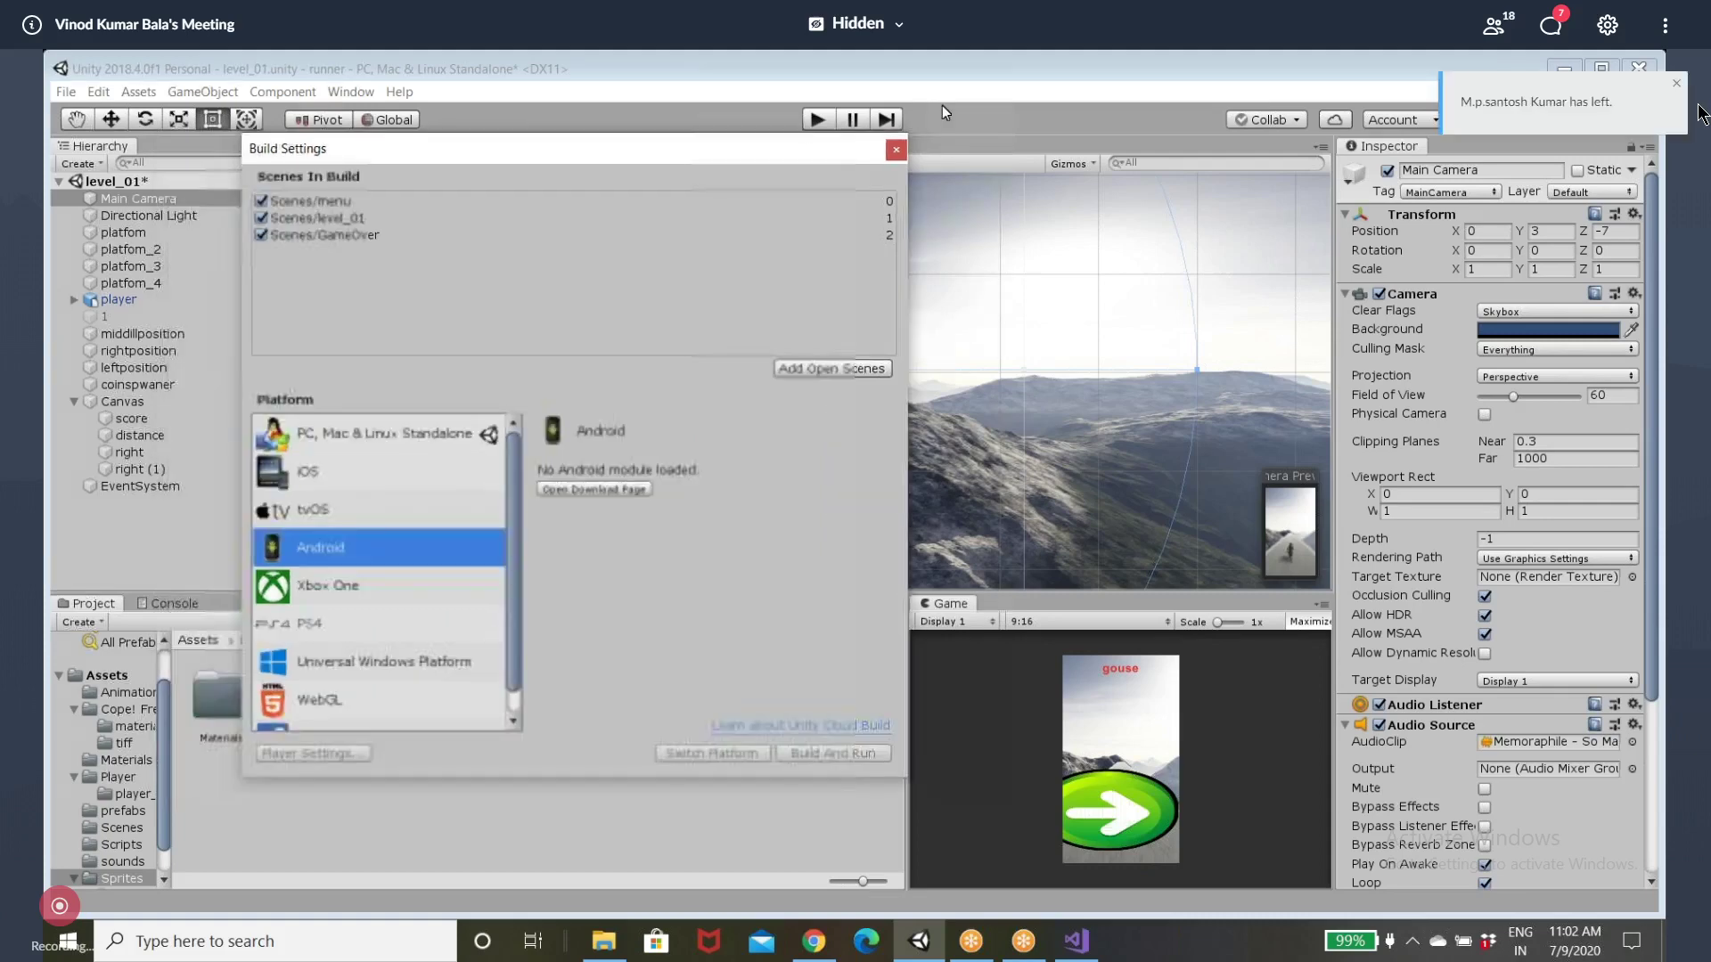
{"action": "left_click_drag", "start_coordinate": [943, 105], "coordinate": [1524, 50]}
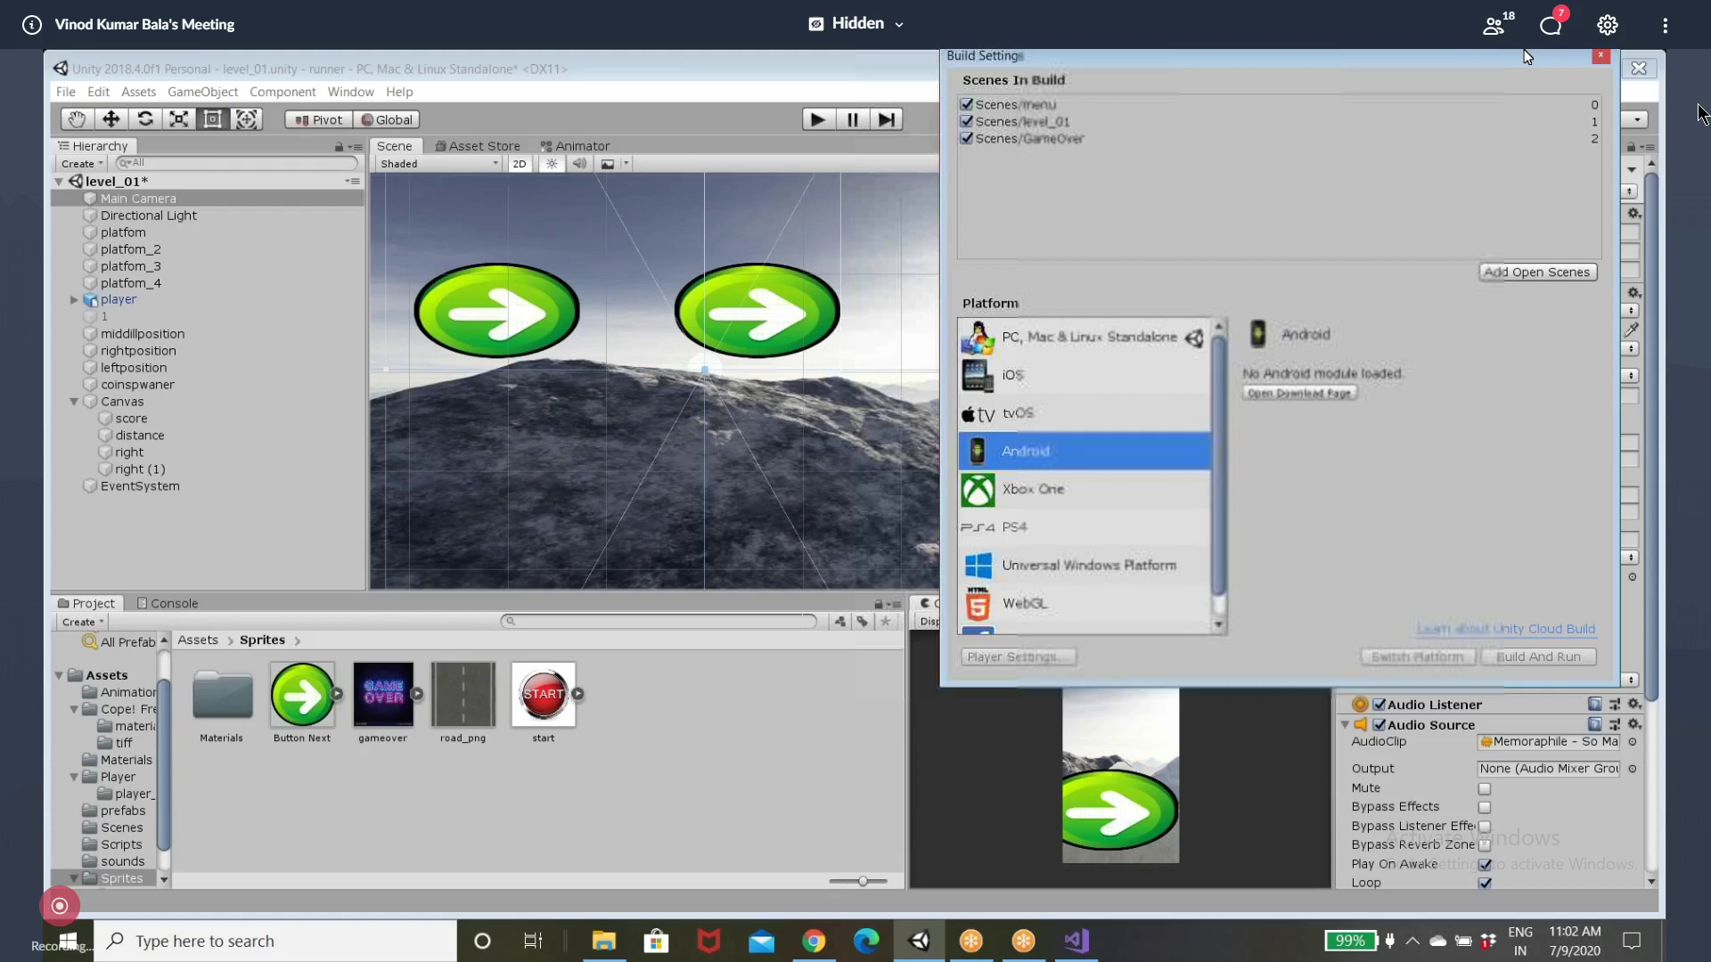
{"action": "left_click_drag", "start_coordinate": [1524, 50], "coordinate": [1356, 87]}
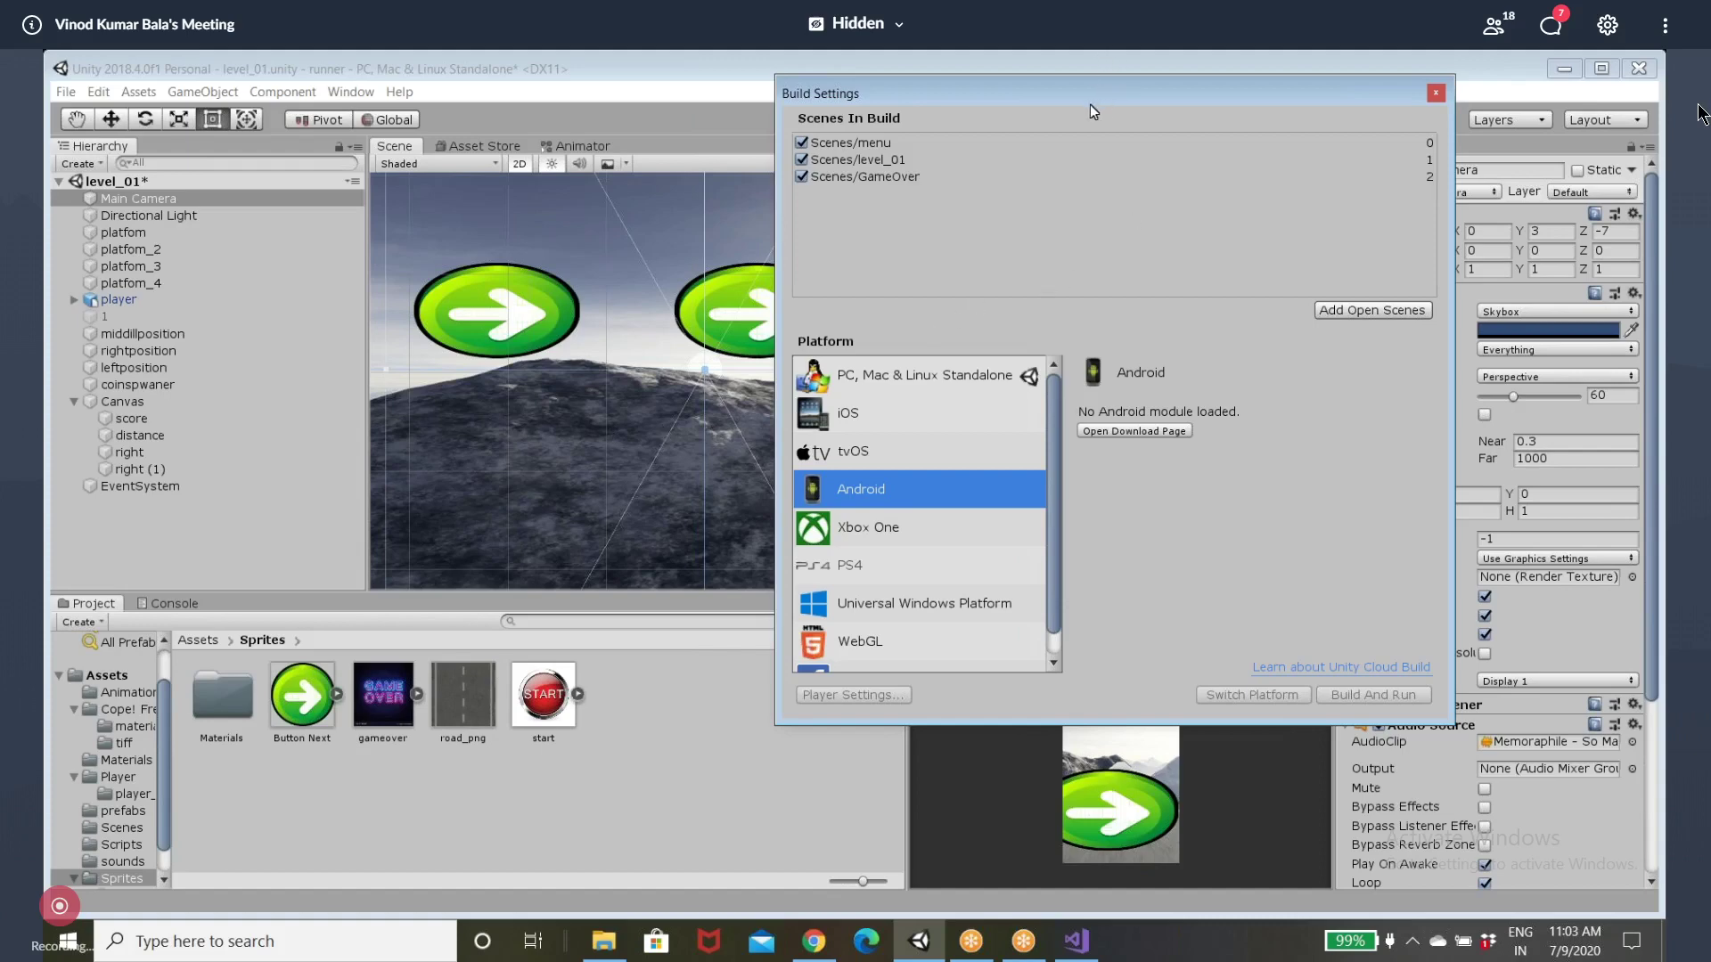
{"action": "left_click_drag", "start_coordinate": [1090, 105], "coordinate": [785, 113]}
{"action": "scroll", "coordinate": [586, 612], "scroll_direction": "down", "scroll_amount": 1}
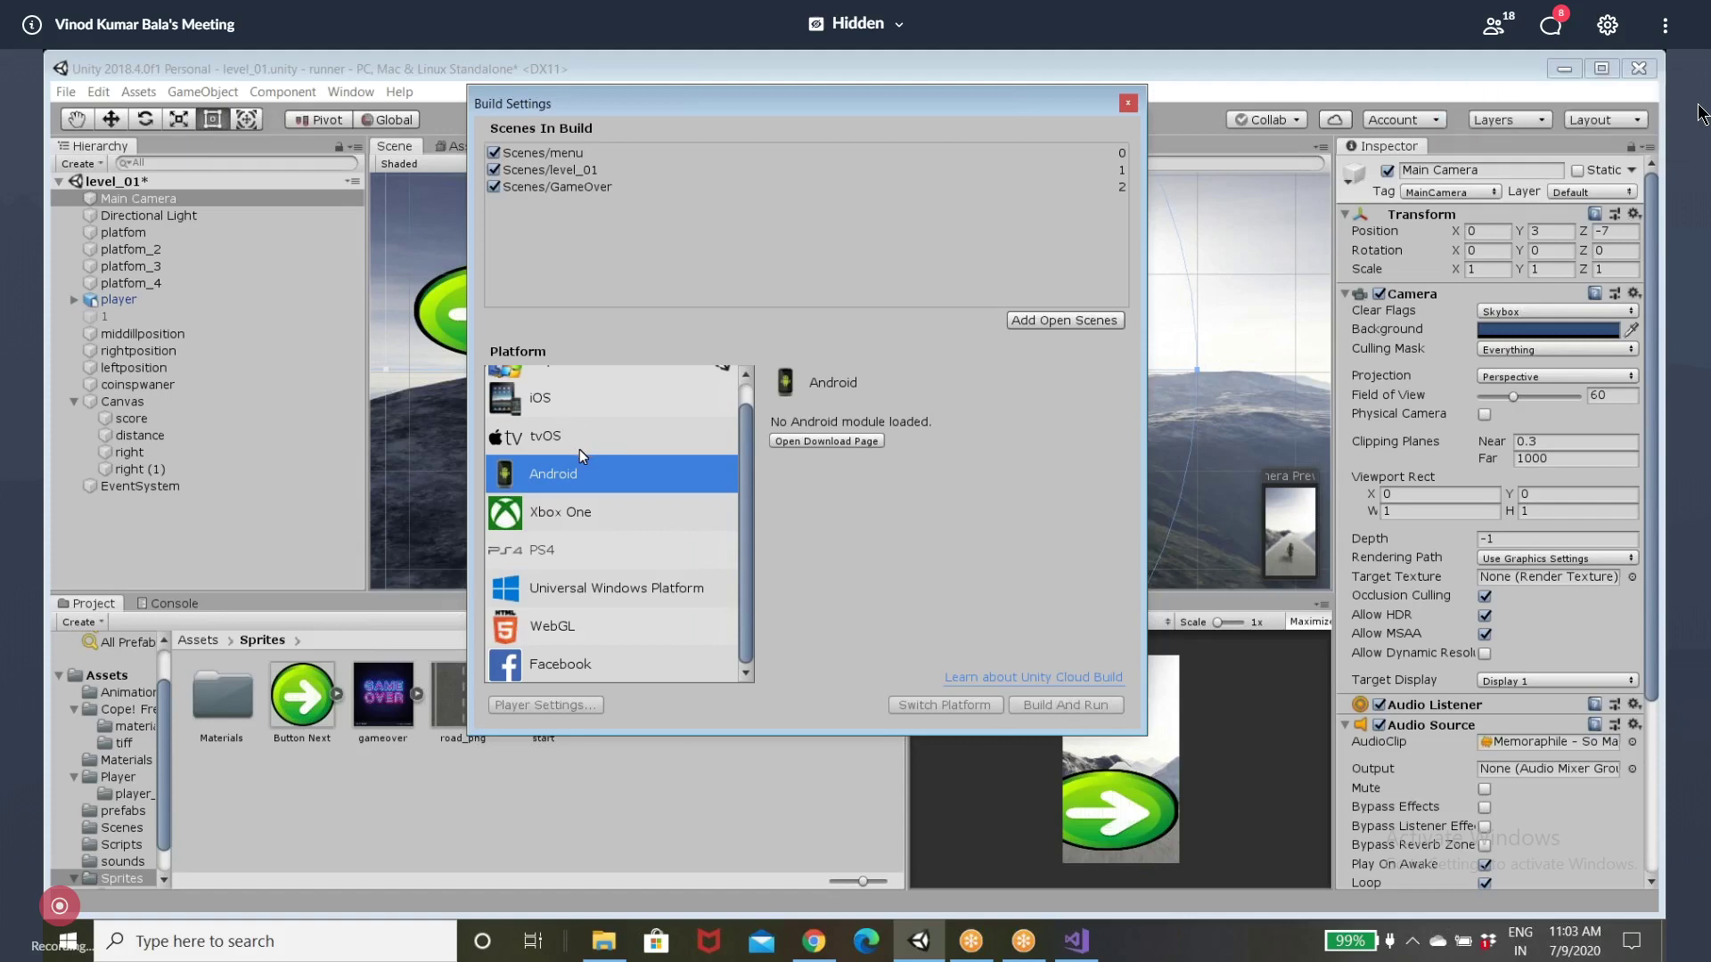
{"action": "scroll", "coordinate": [579, 450], "scroll_direction": "up", "scroll_amount": 1}
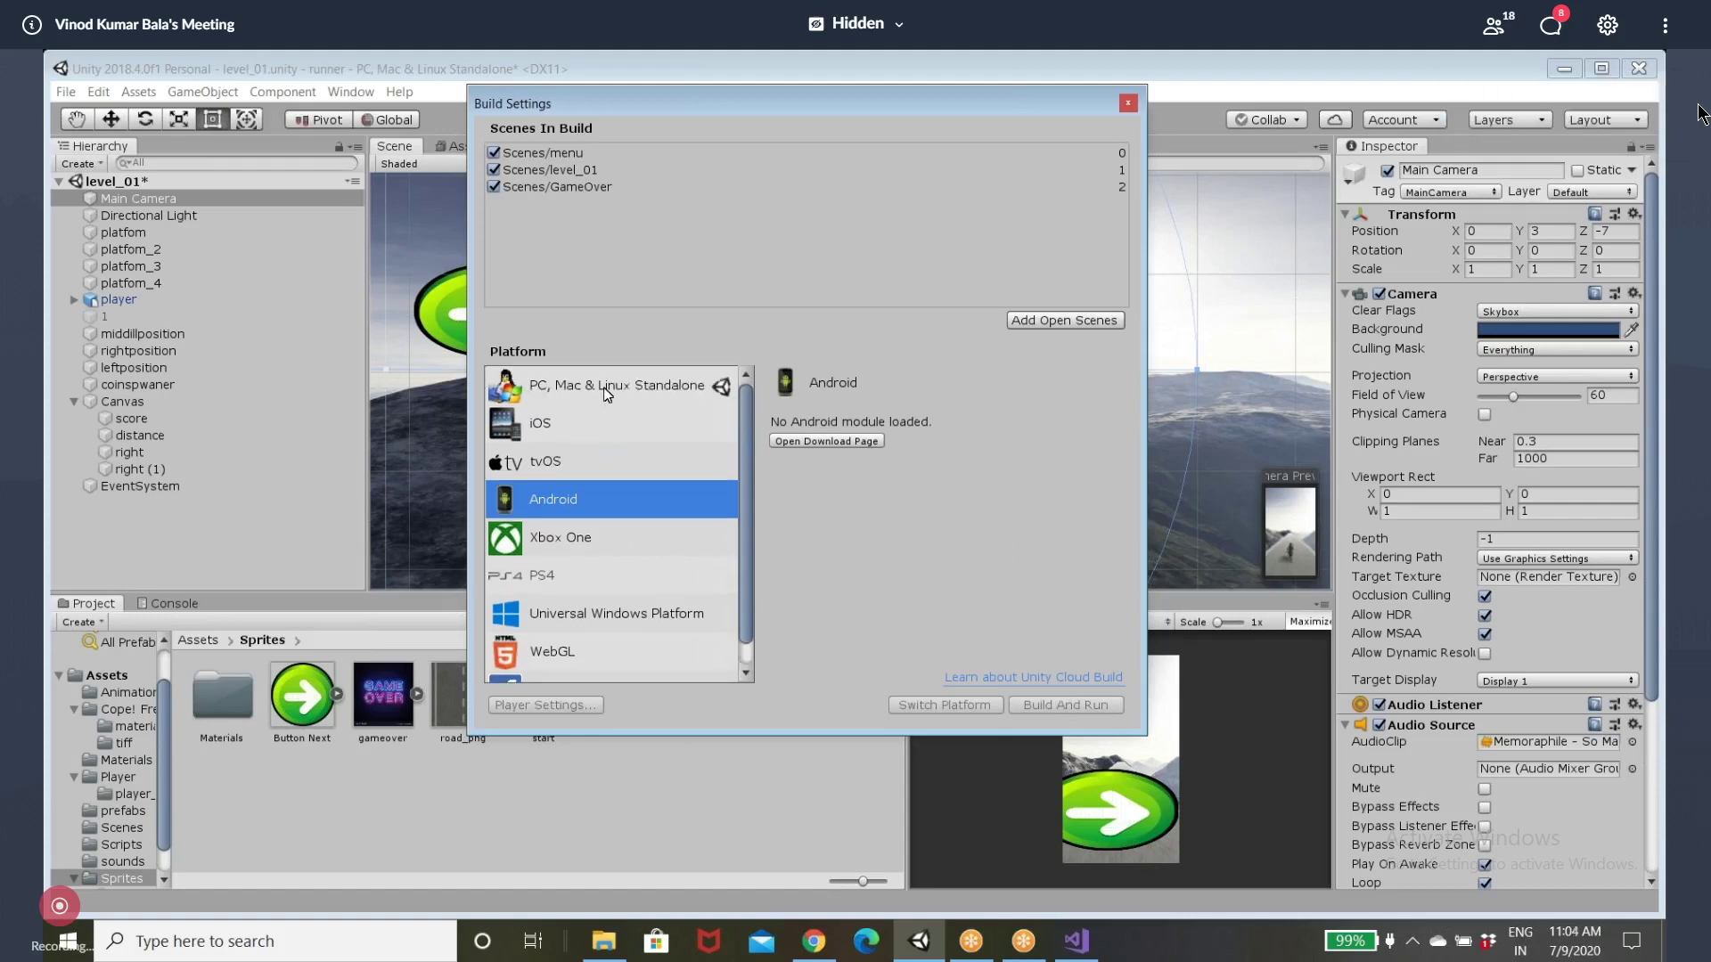
{"action": "left_click", "coordinate": [718, 390]}
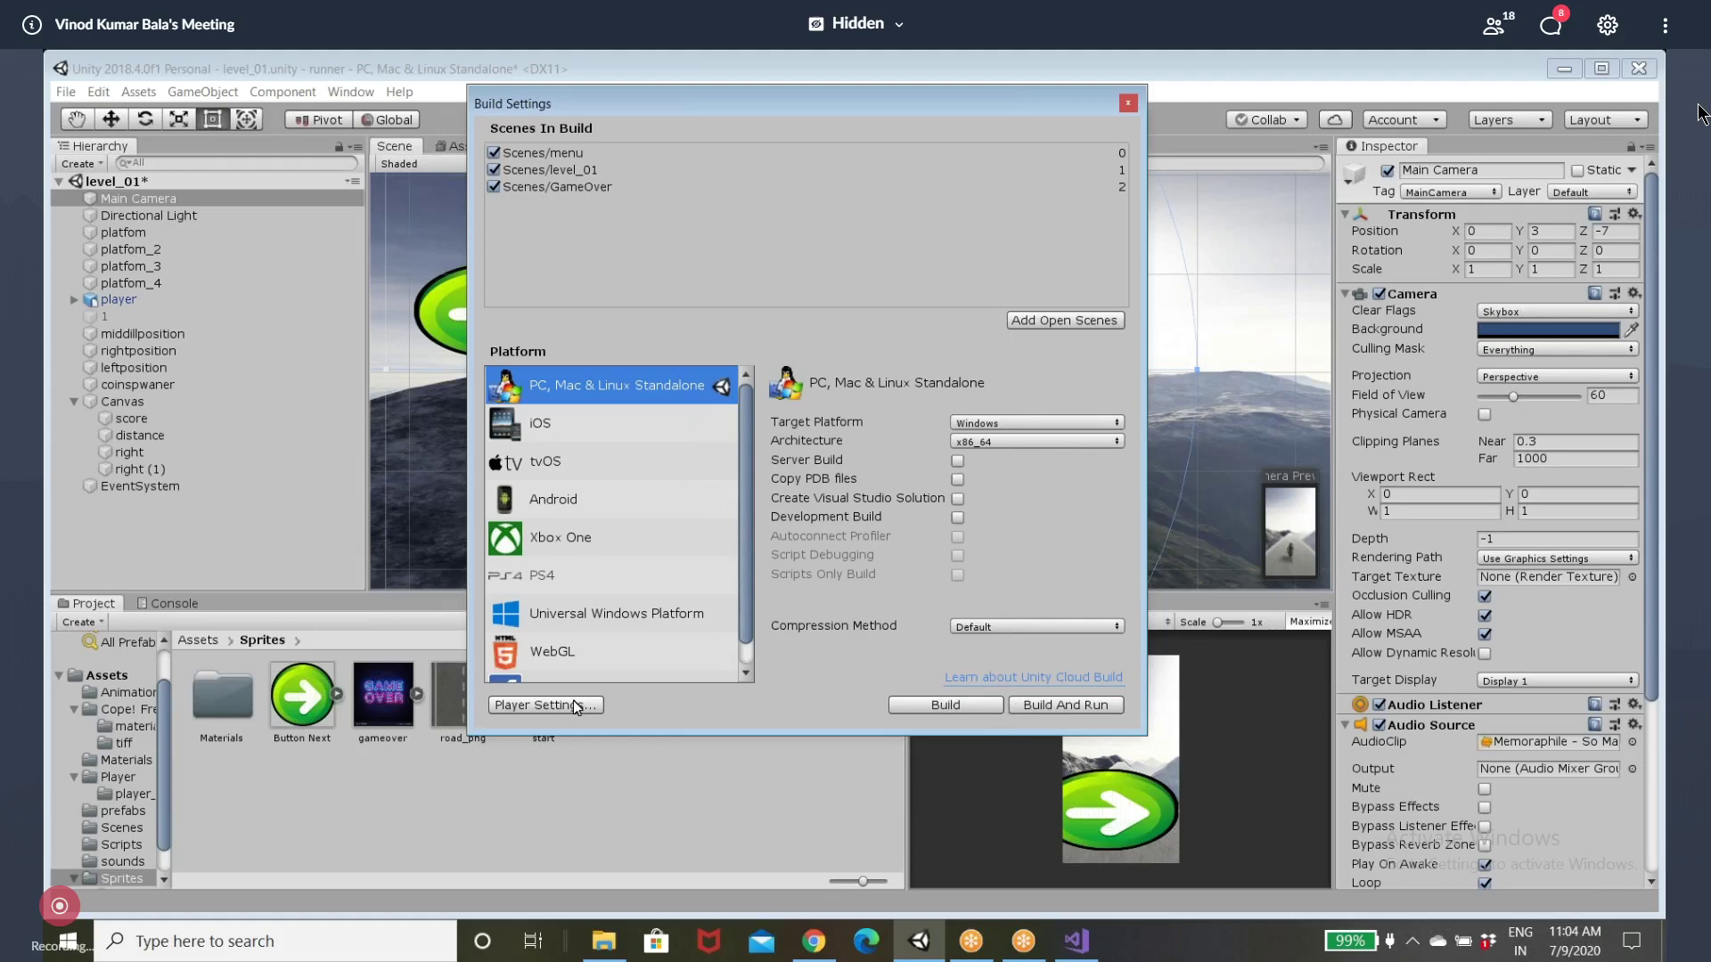
Step: Bring up the standalone Player Settings in the Inspector, showing product name runner and version 0.1
{"action": "left_click", "coordinate": [574, 704]}
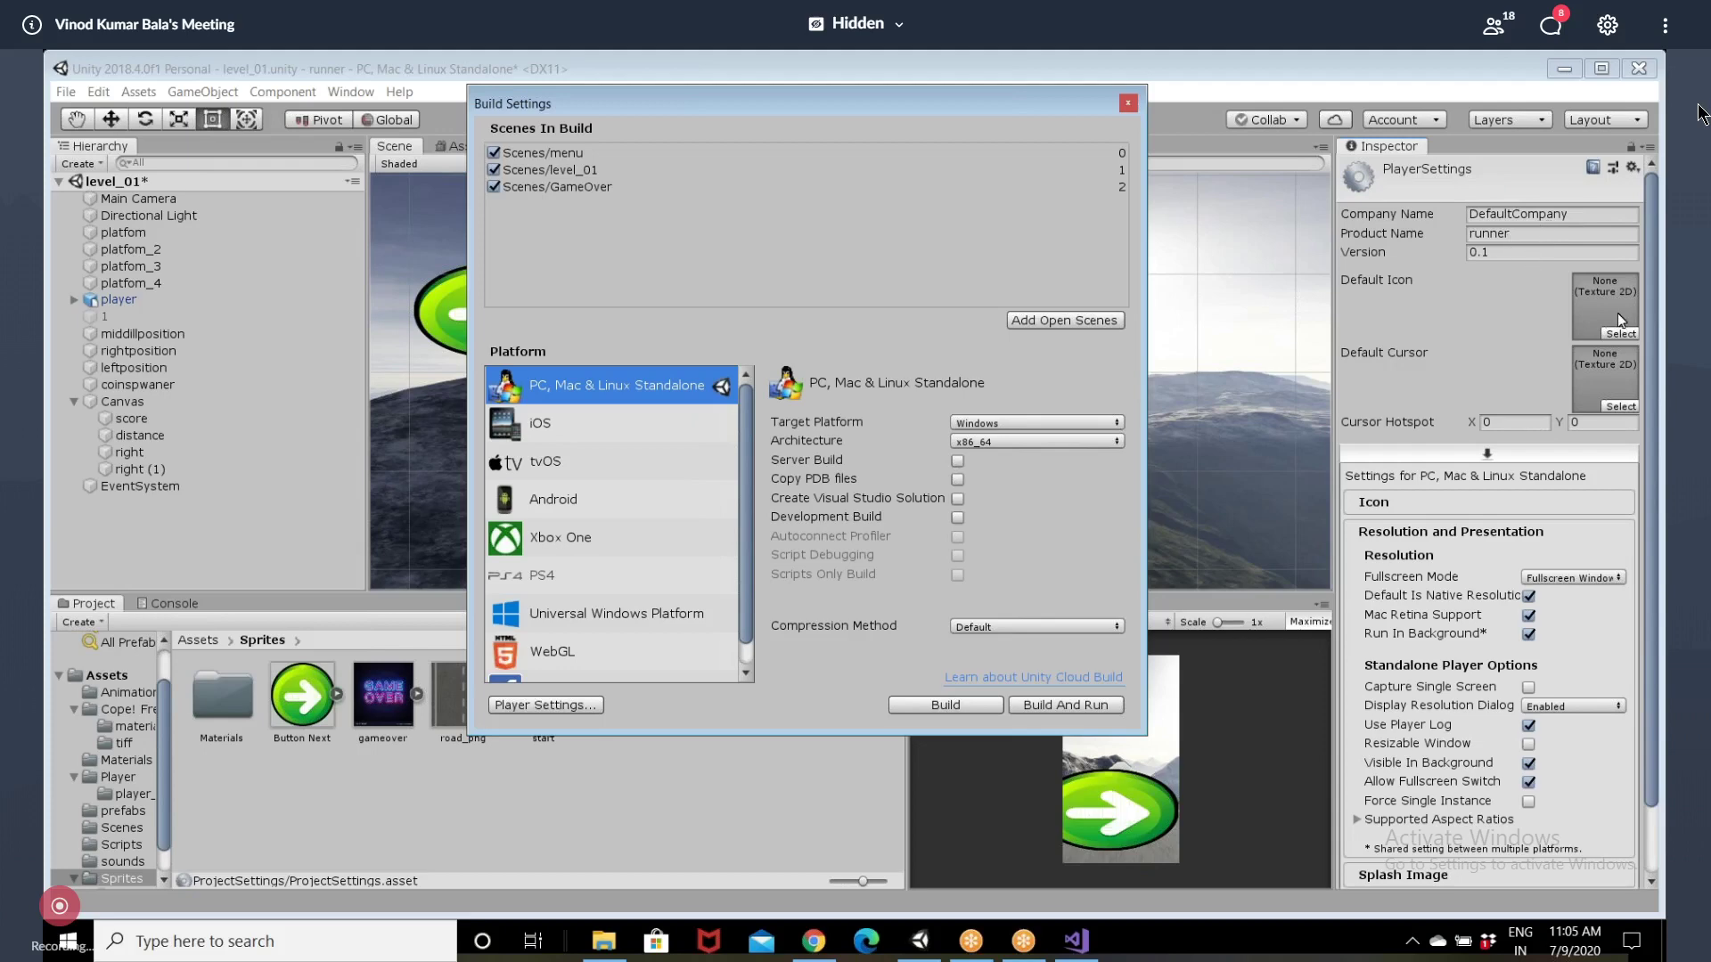
Step: Assign texture '1' as the Default Icon in the standalone Player Settings
{"action": "left_click", "coordinate": [1634, 337]}
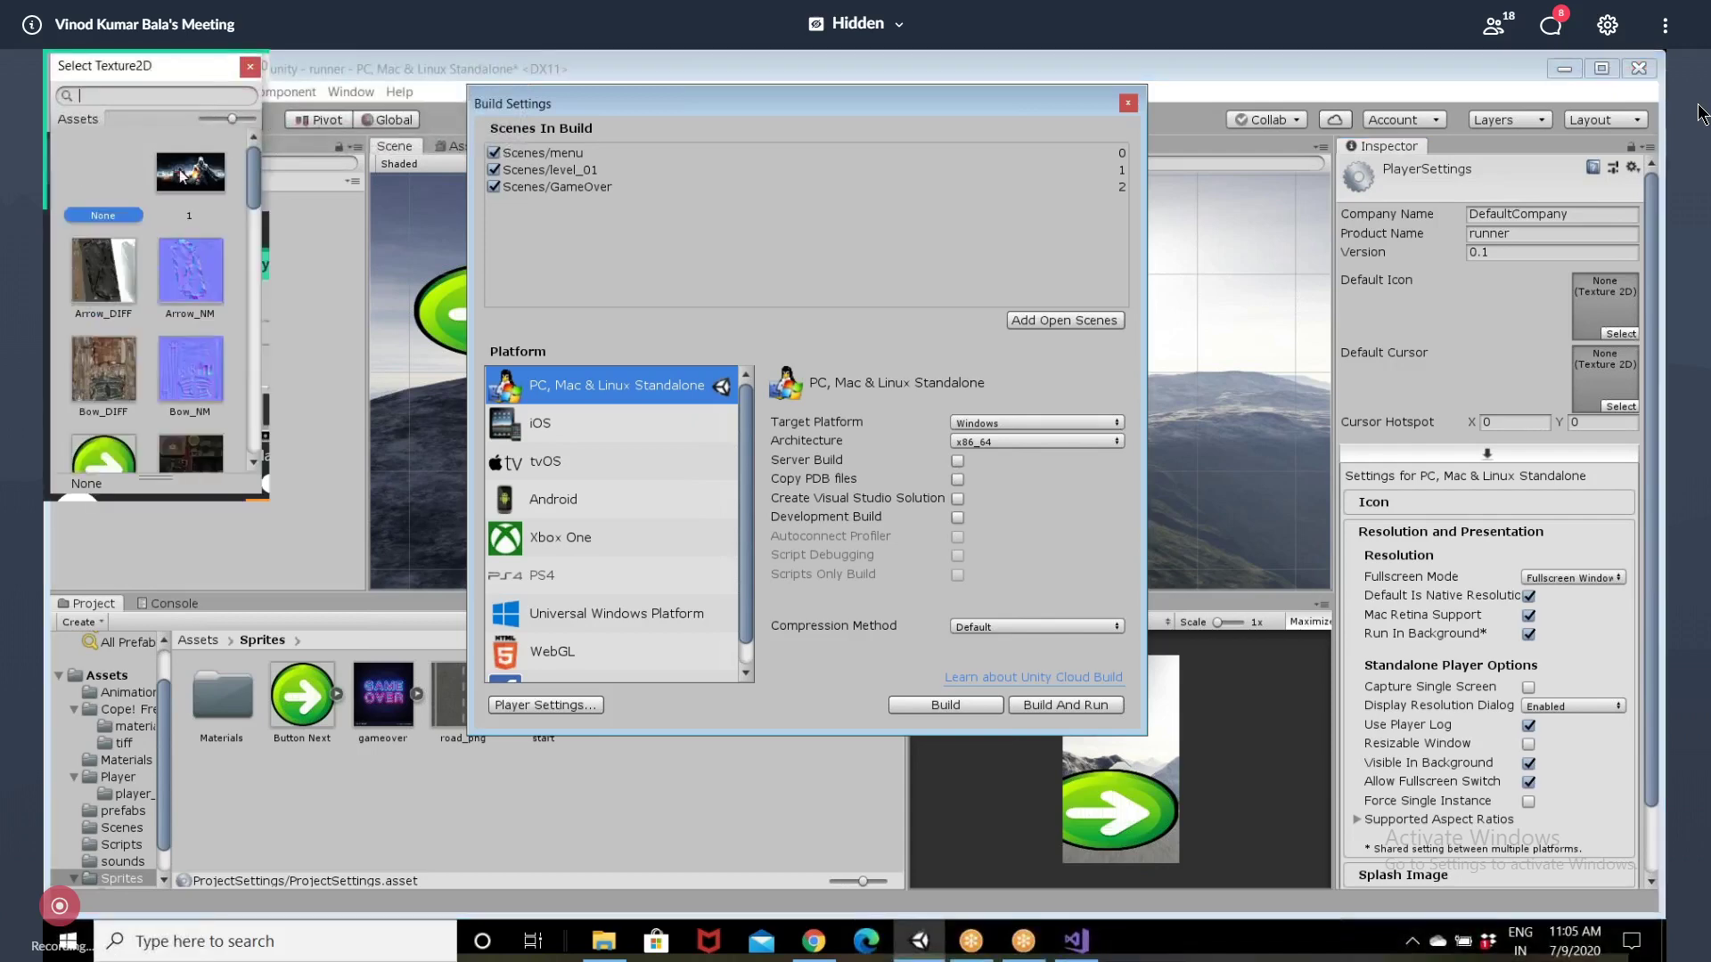
{"action": "left_click", "coordinate": [181, 175]}
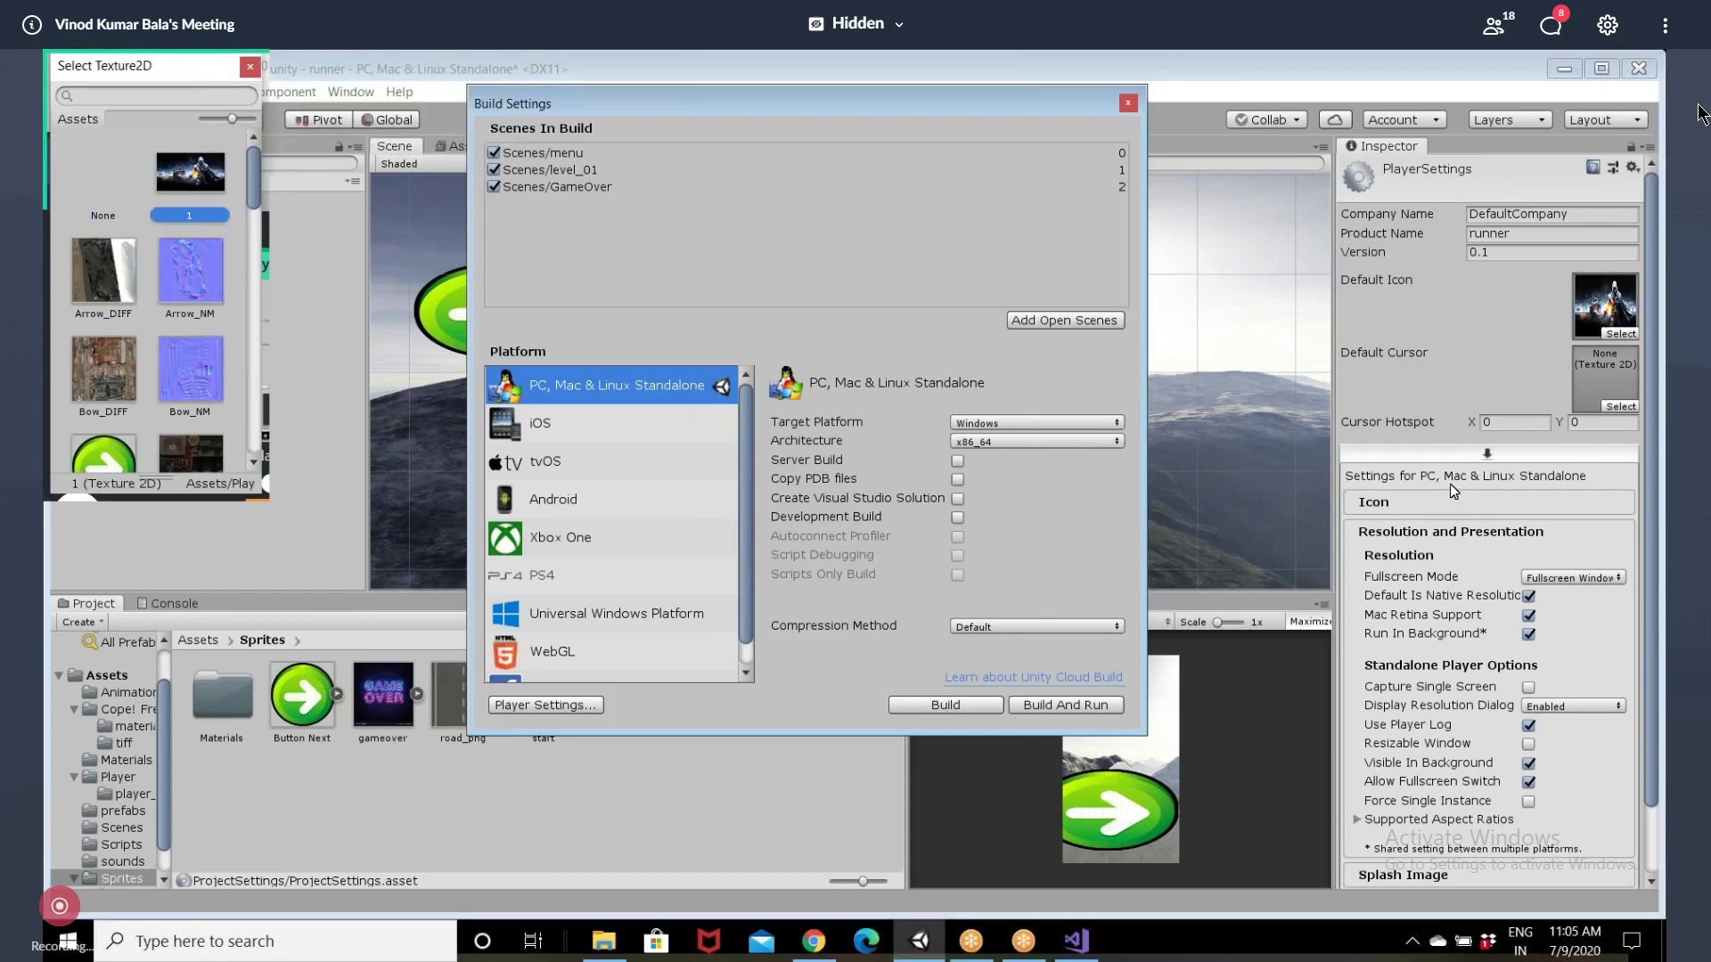
{"action": "scroll", "coordinate": [1451, 484], "scroll_direction": "down", "scroll_amount": 2}
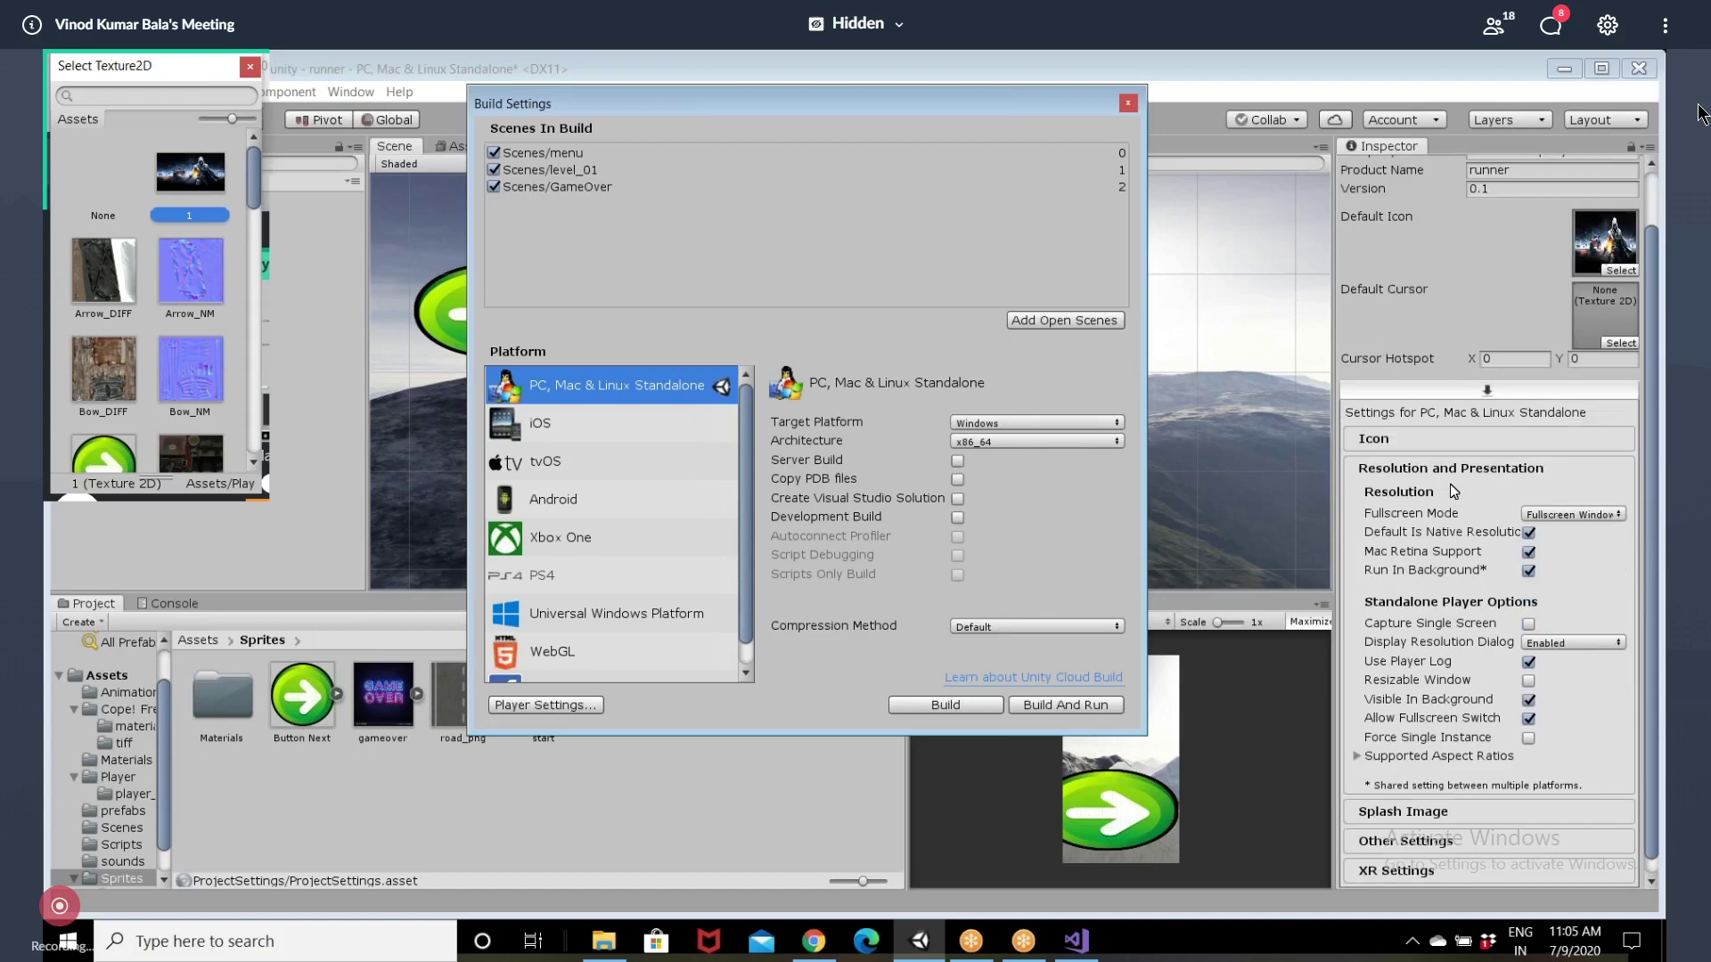
{"action": "scroll", "coordinate": [1451, 484], "scroll_direction": "down", "scroll_amount": 1}
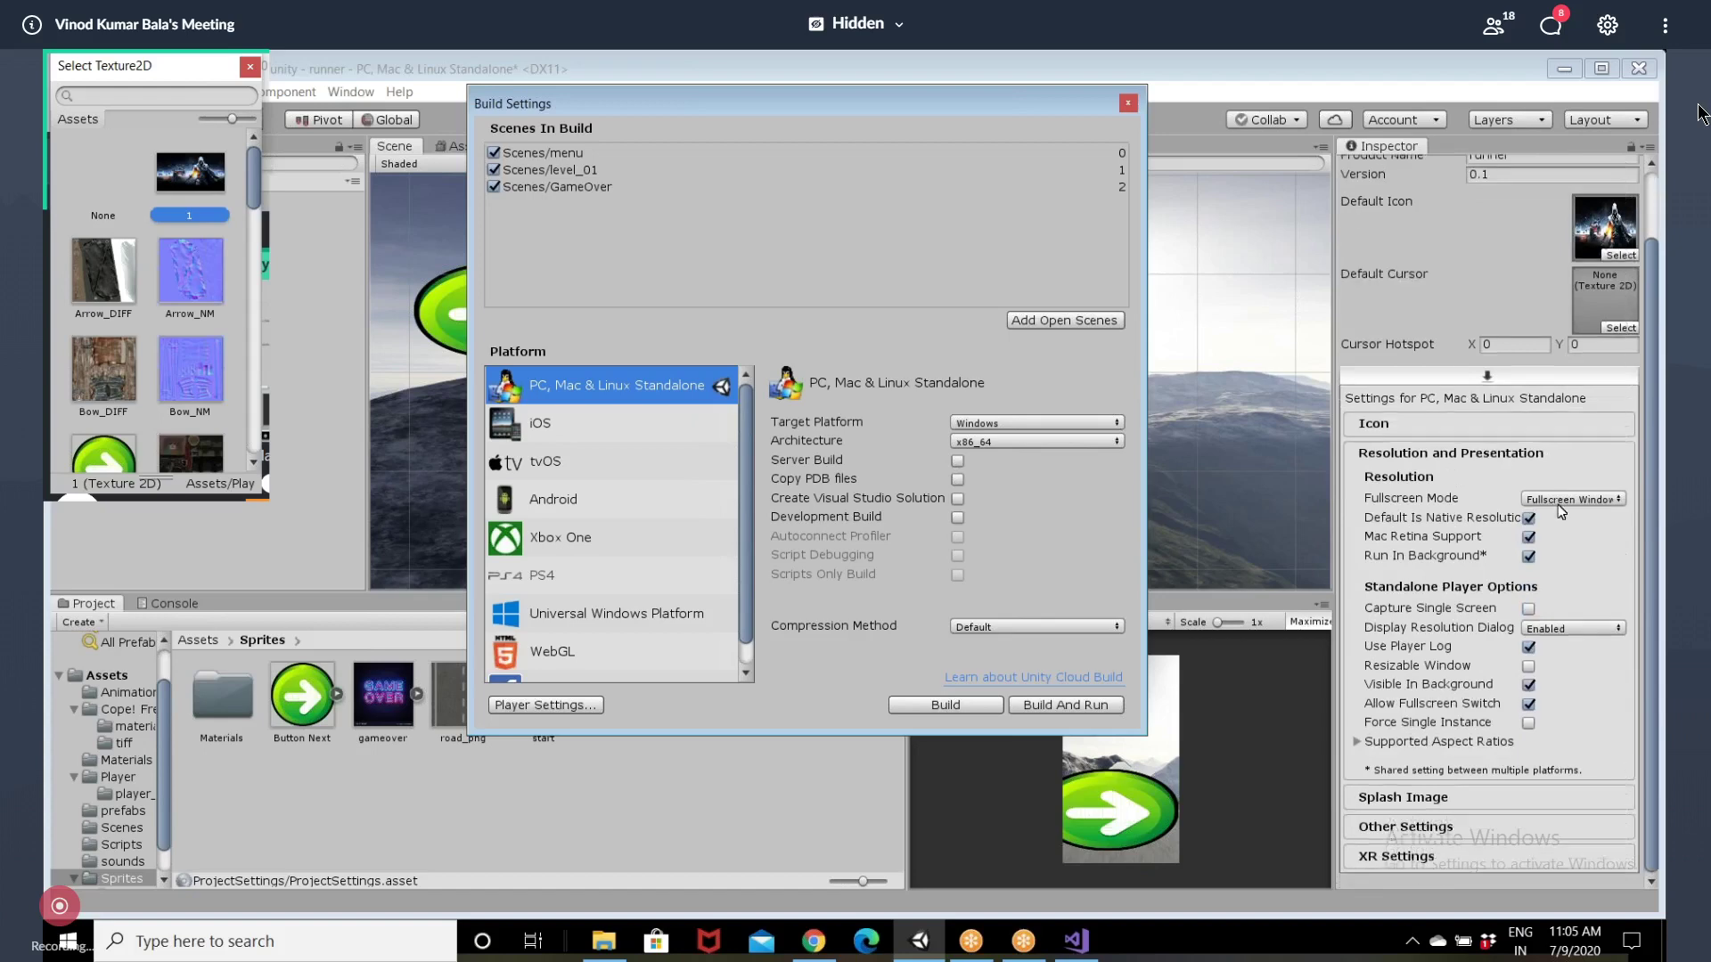
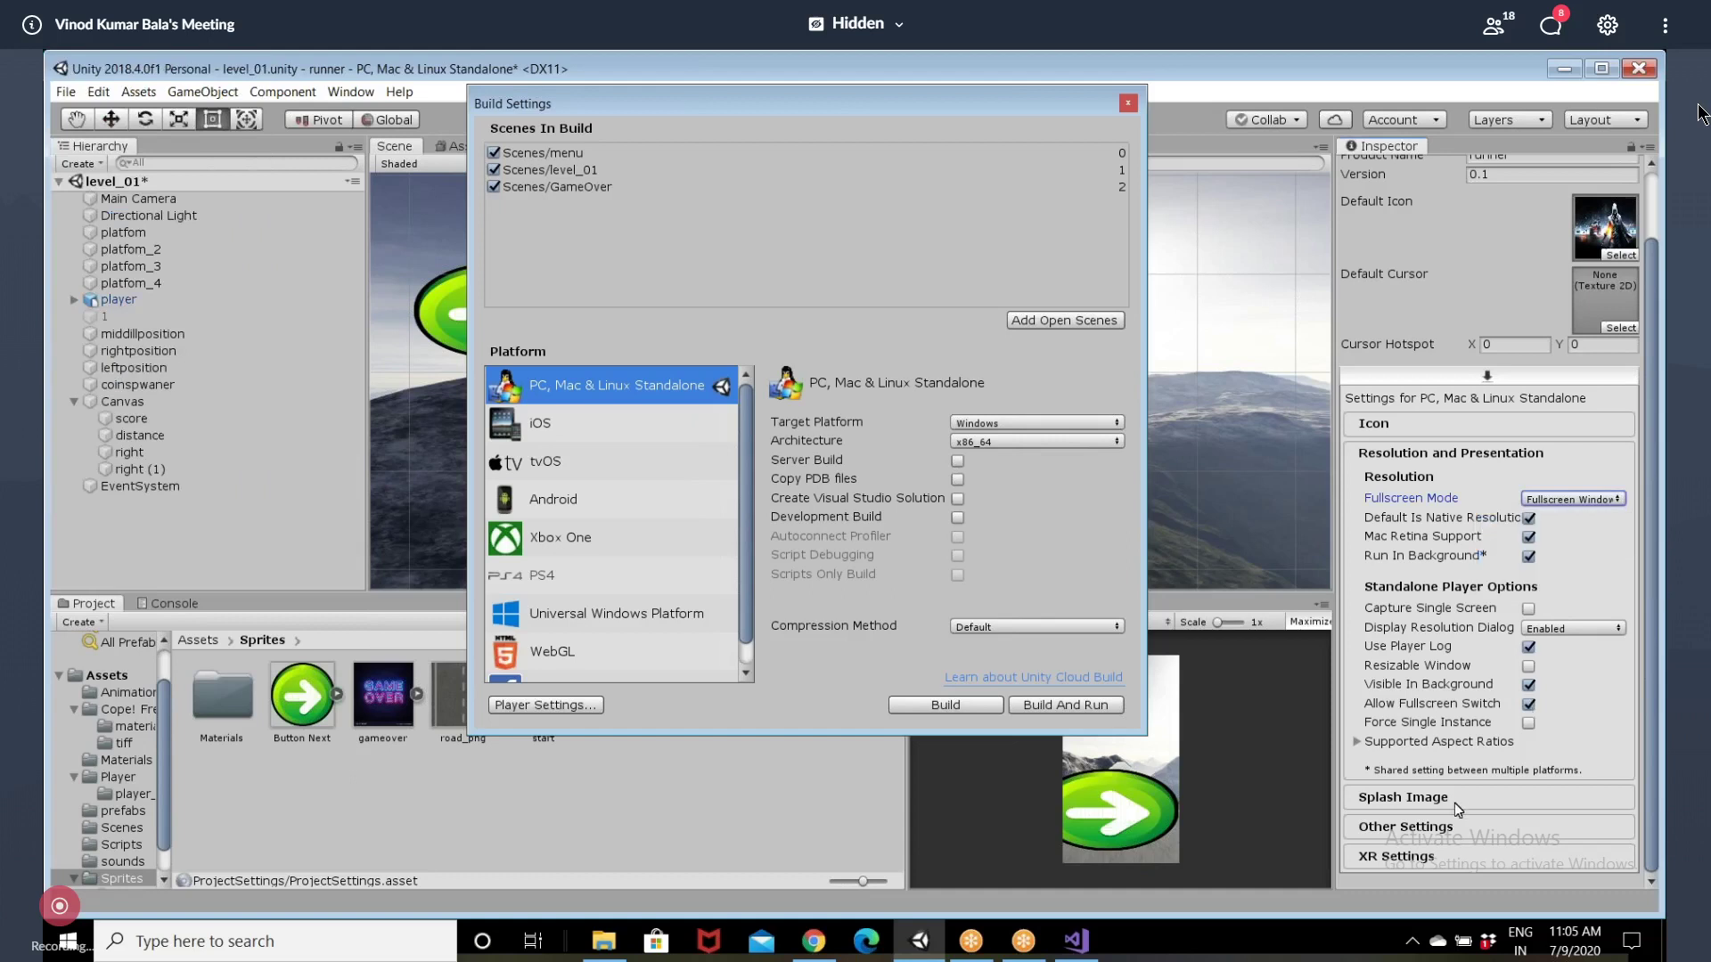
Step: Expand the Splash Image settings, look through them, then collapse them again
{"action": "left_click", "coordinate": [1457, 806]}
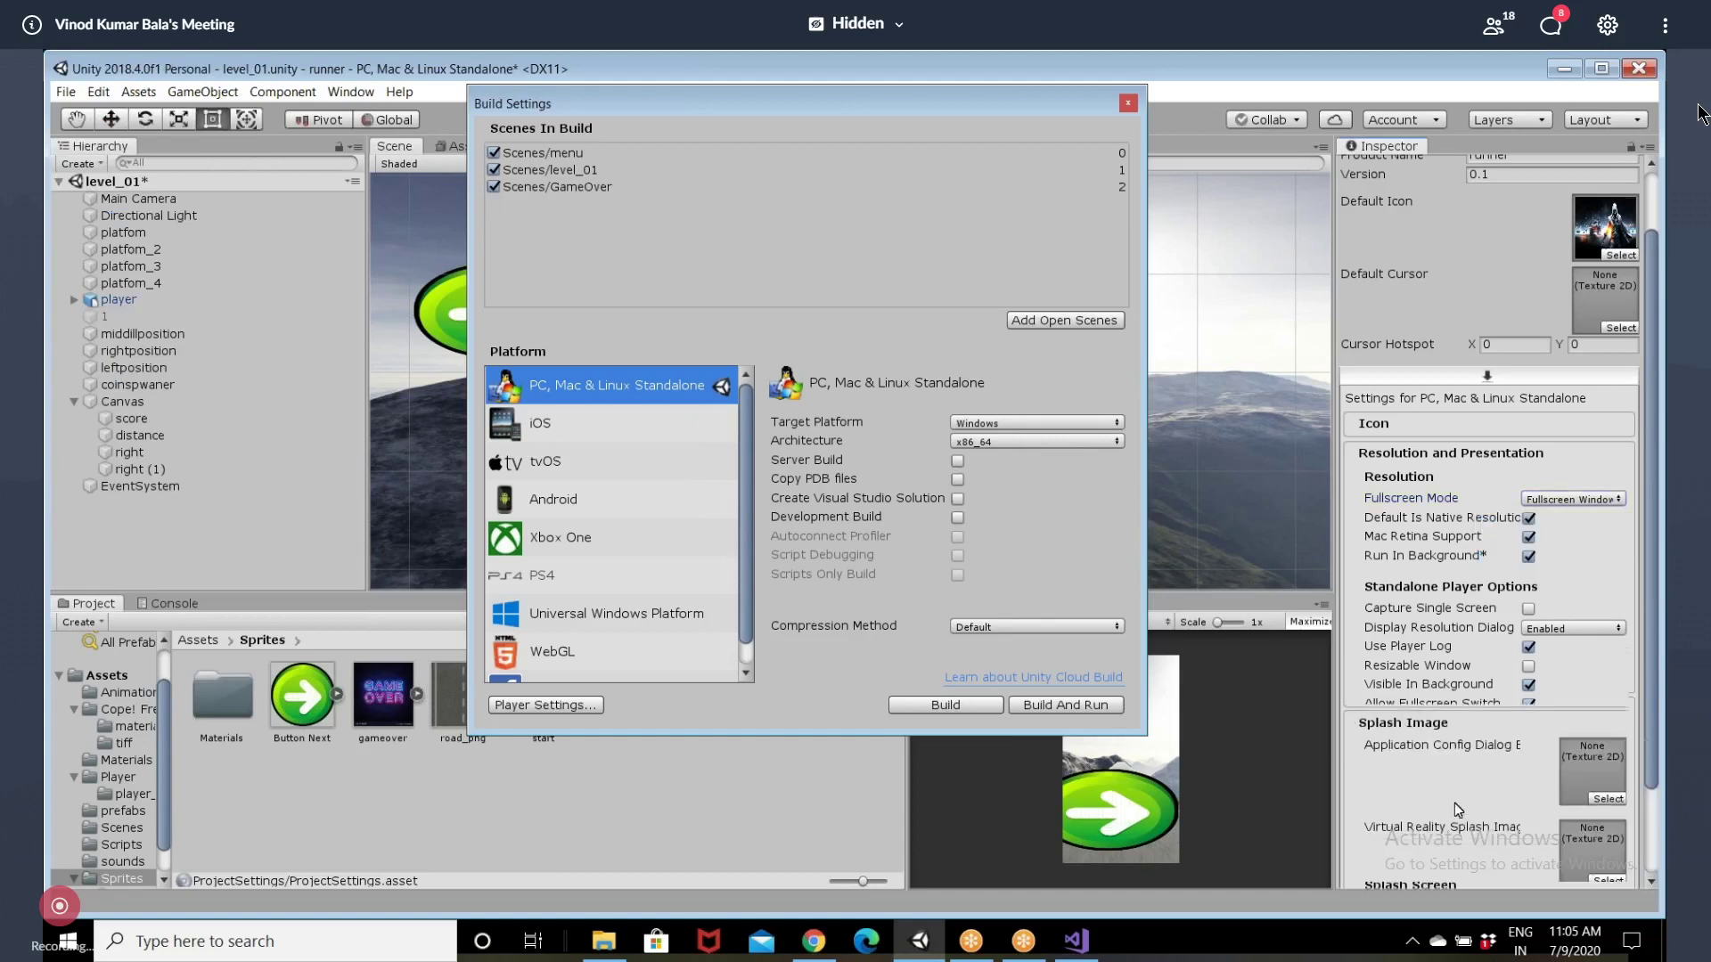
{"action": "scroll", "coordinate": [1456, 799], "scroll_direction": "down", "scroll_amount": 5}
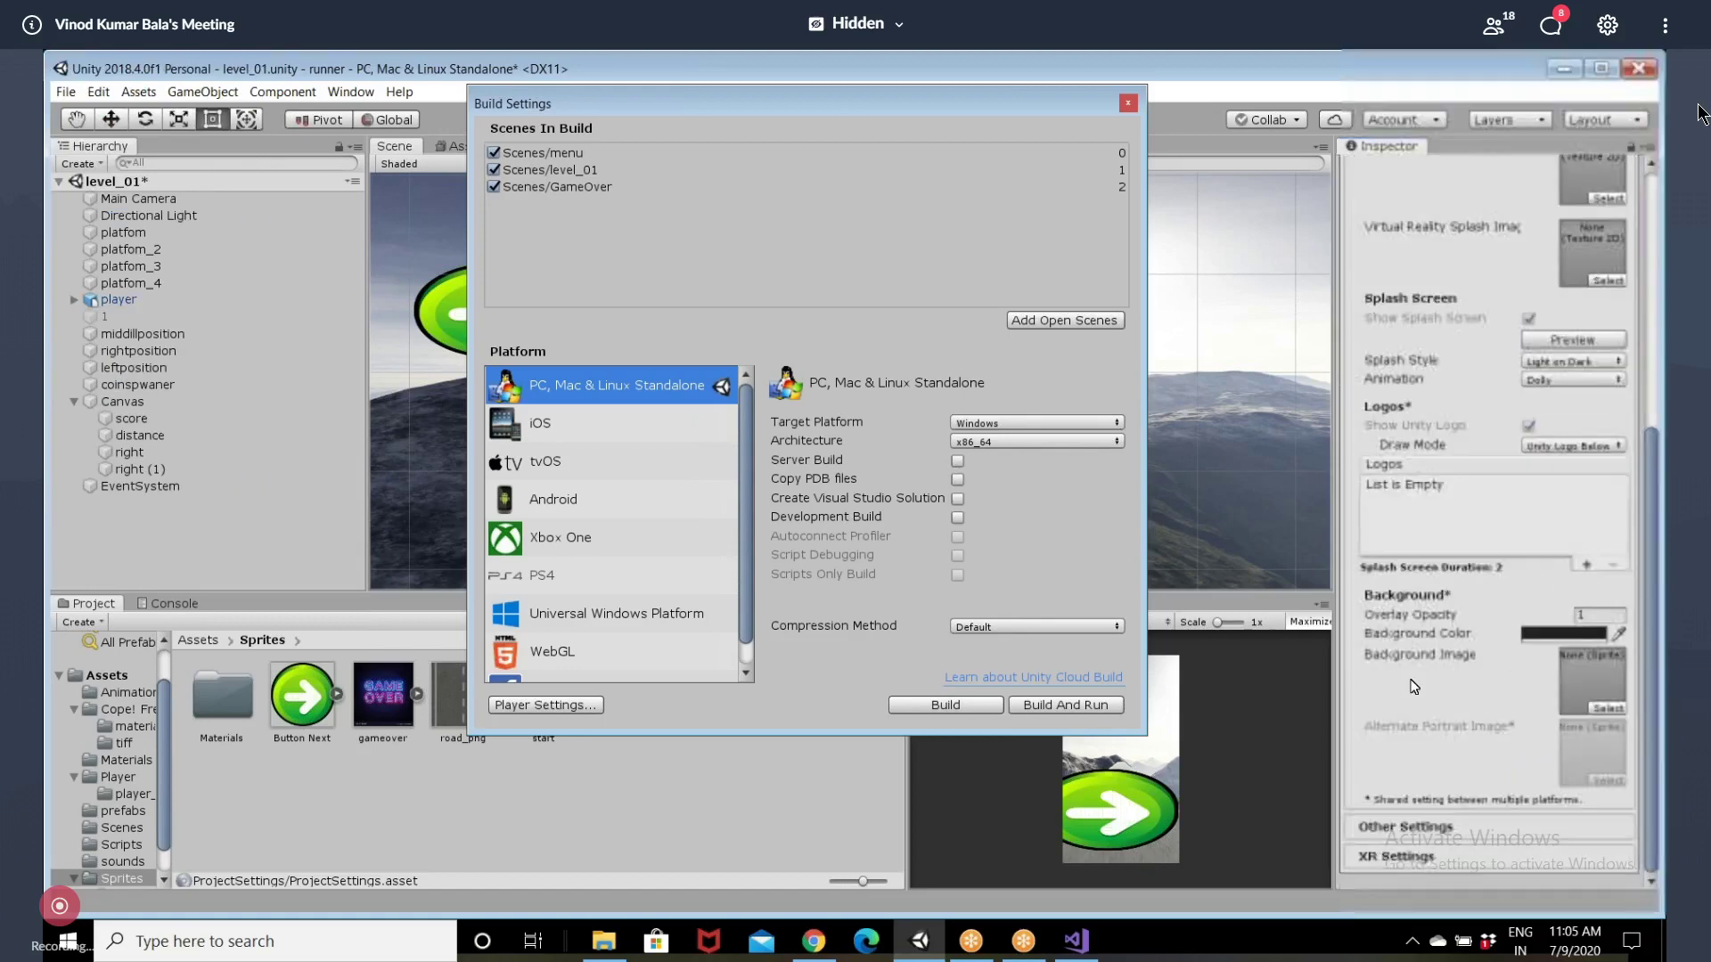
{"action": "scroll", "coordinate": [1414, 686], "scroll_direction": "up", "scroll_amount": 4}
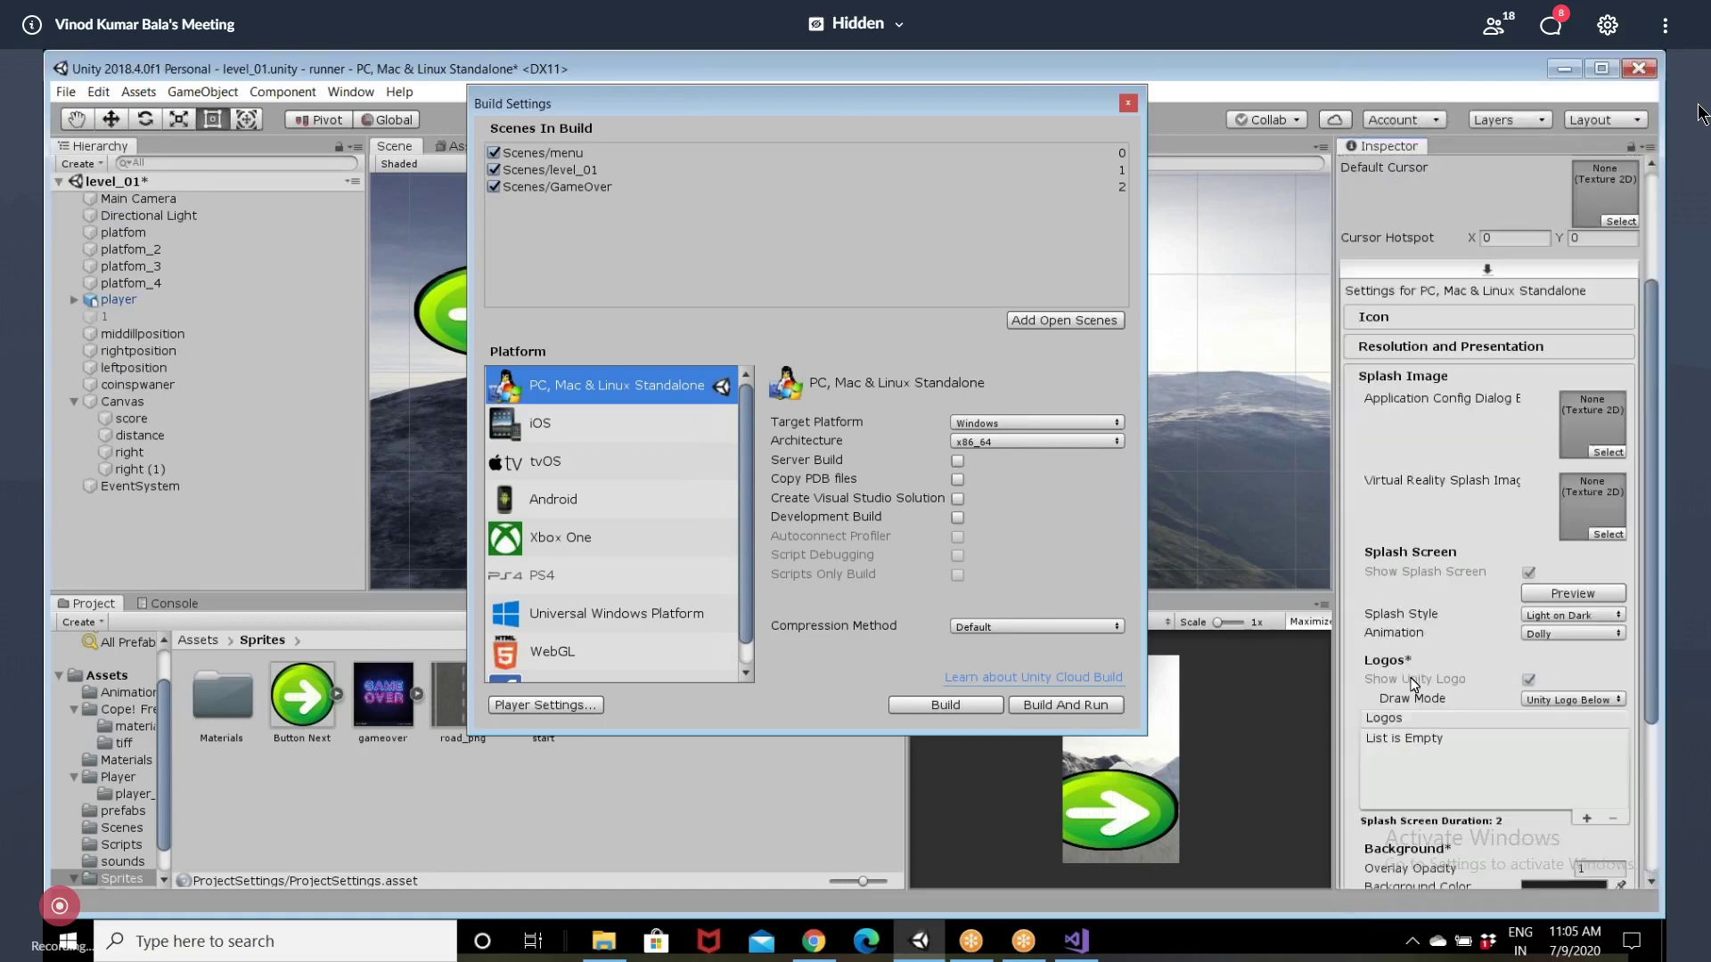
{"action": "scroll", "coordinate": [1414, 686], "scroll_direction": "up", "scroll_amount": 3}
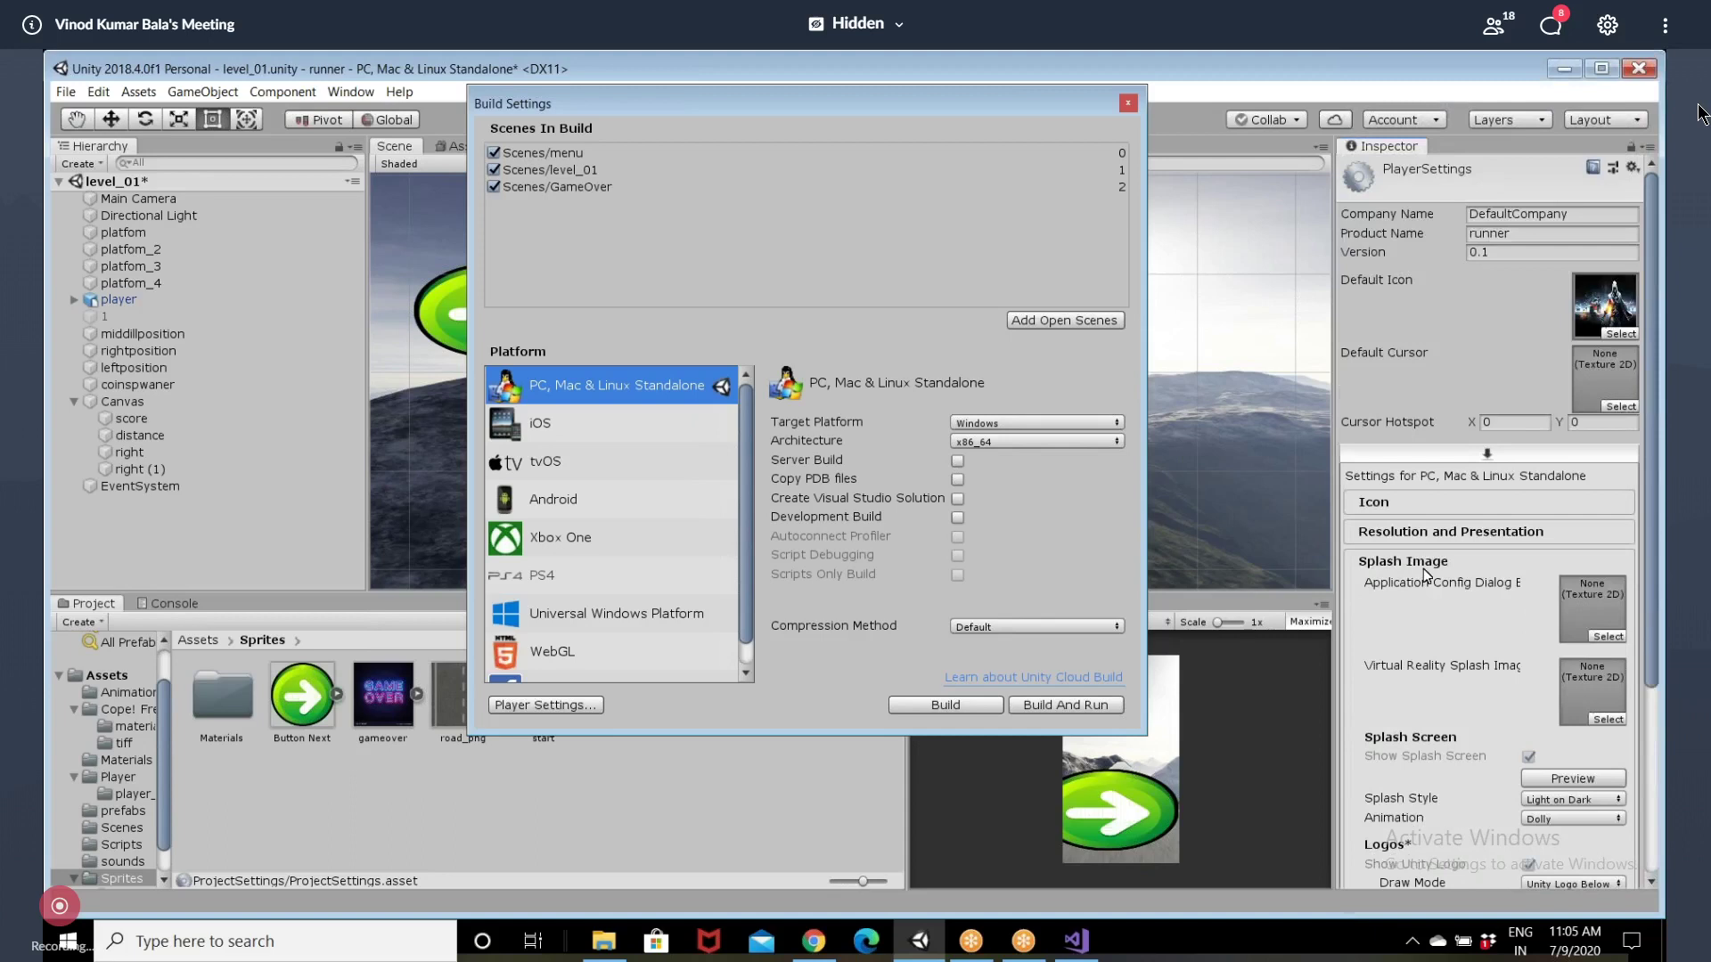
{"action": "left_click", "coordinate": [1424, 569]}
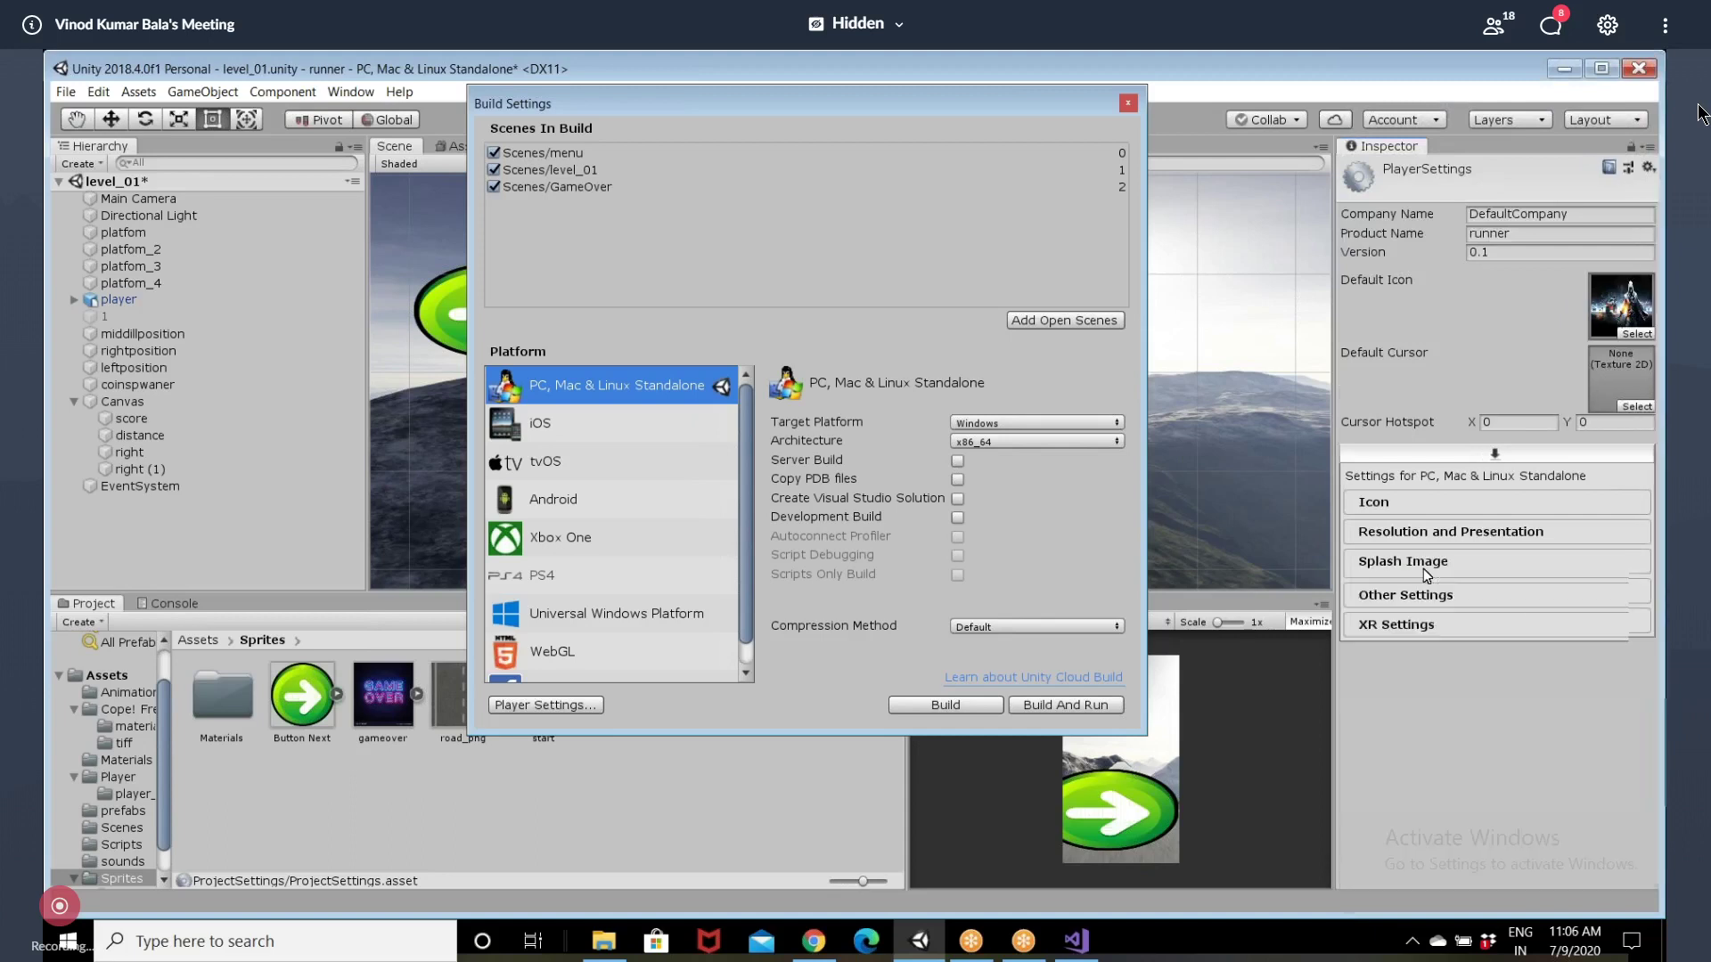
Step: Under Other Settings, leave Color Space at Gamma and scroll through the remaining rendering options
{"action": "left_click", "coordinate": [1414, 596]}
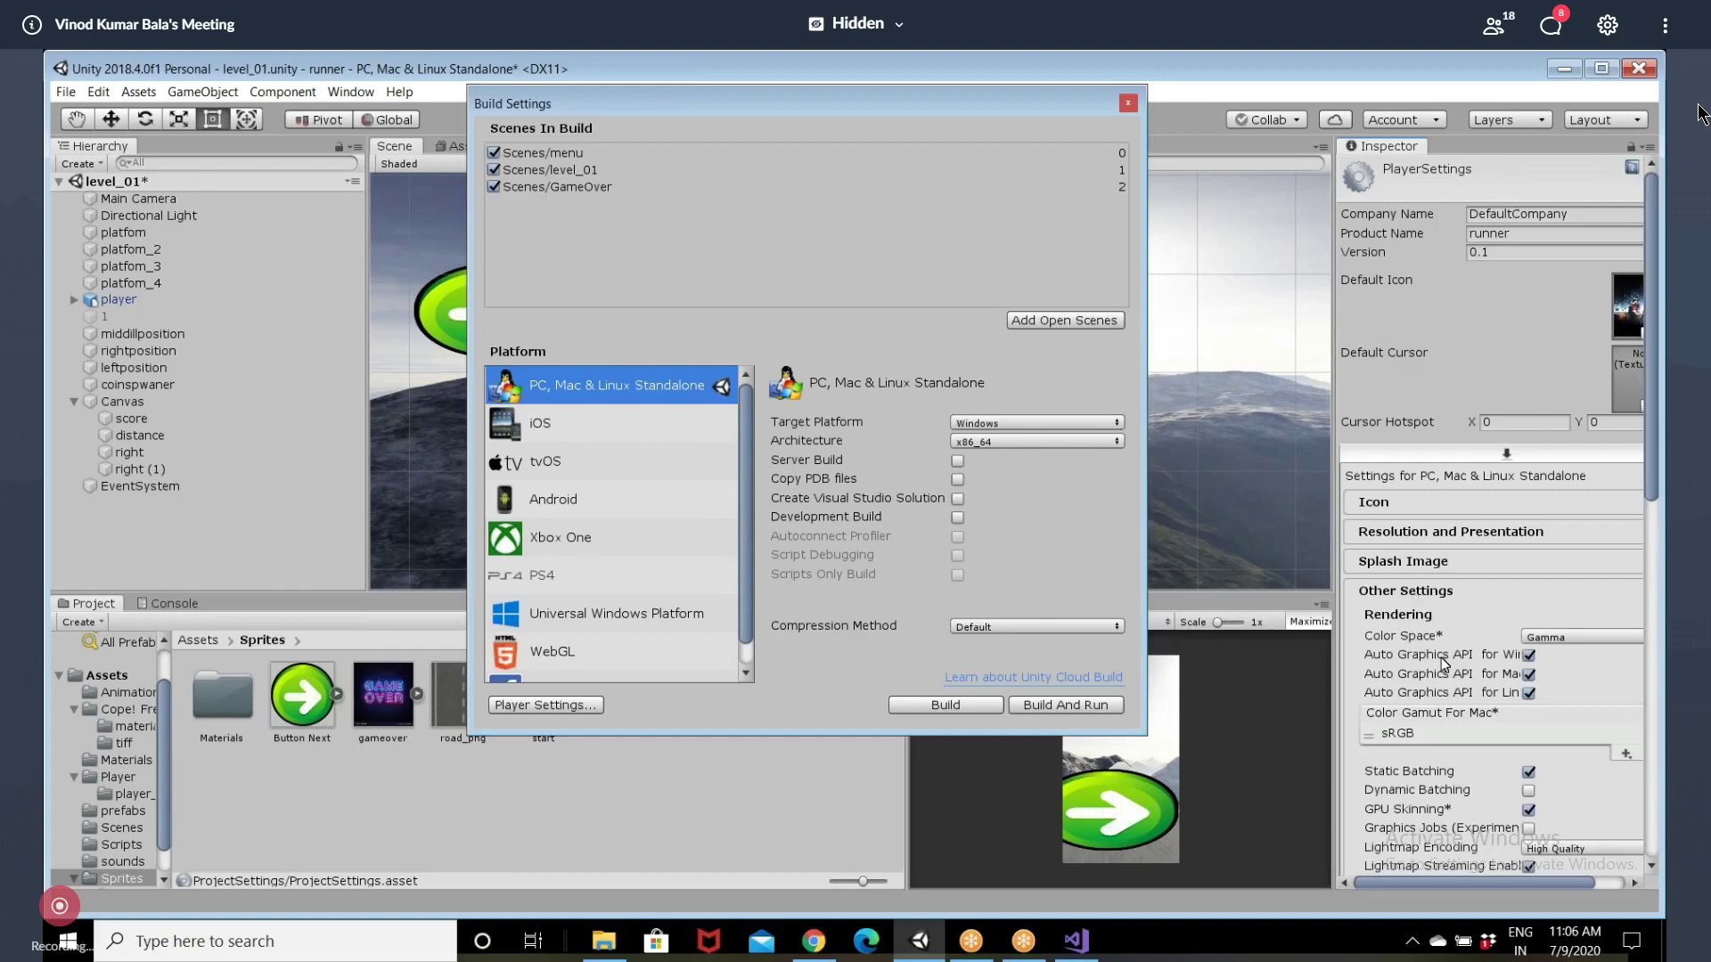
{"action": "scroll", "coordinate": [1445, 663], "scroll_direction": "down", "scroll_amount": 2}
{"action": "left_click", "coordinate": [1555, 575]}
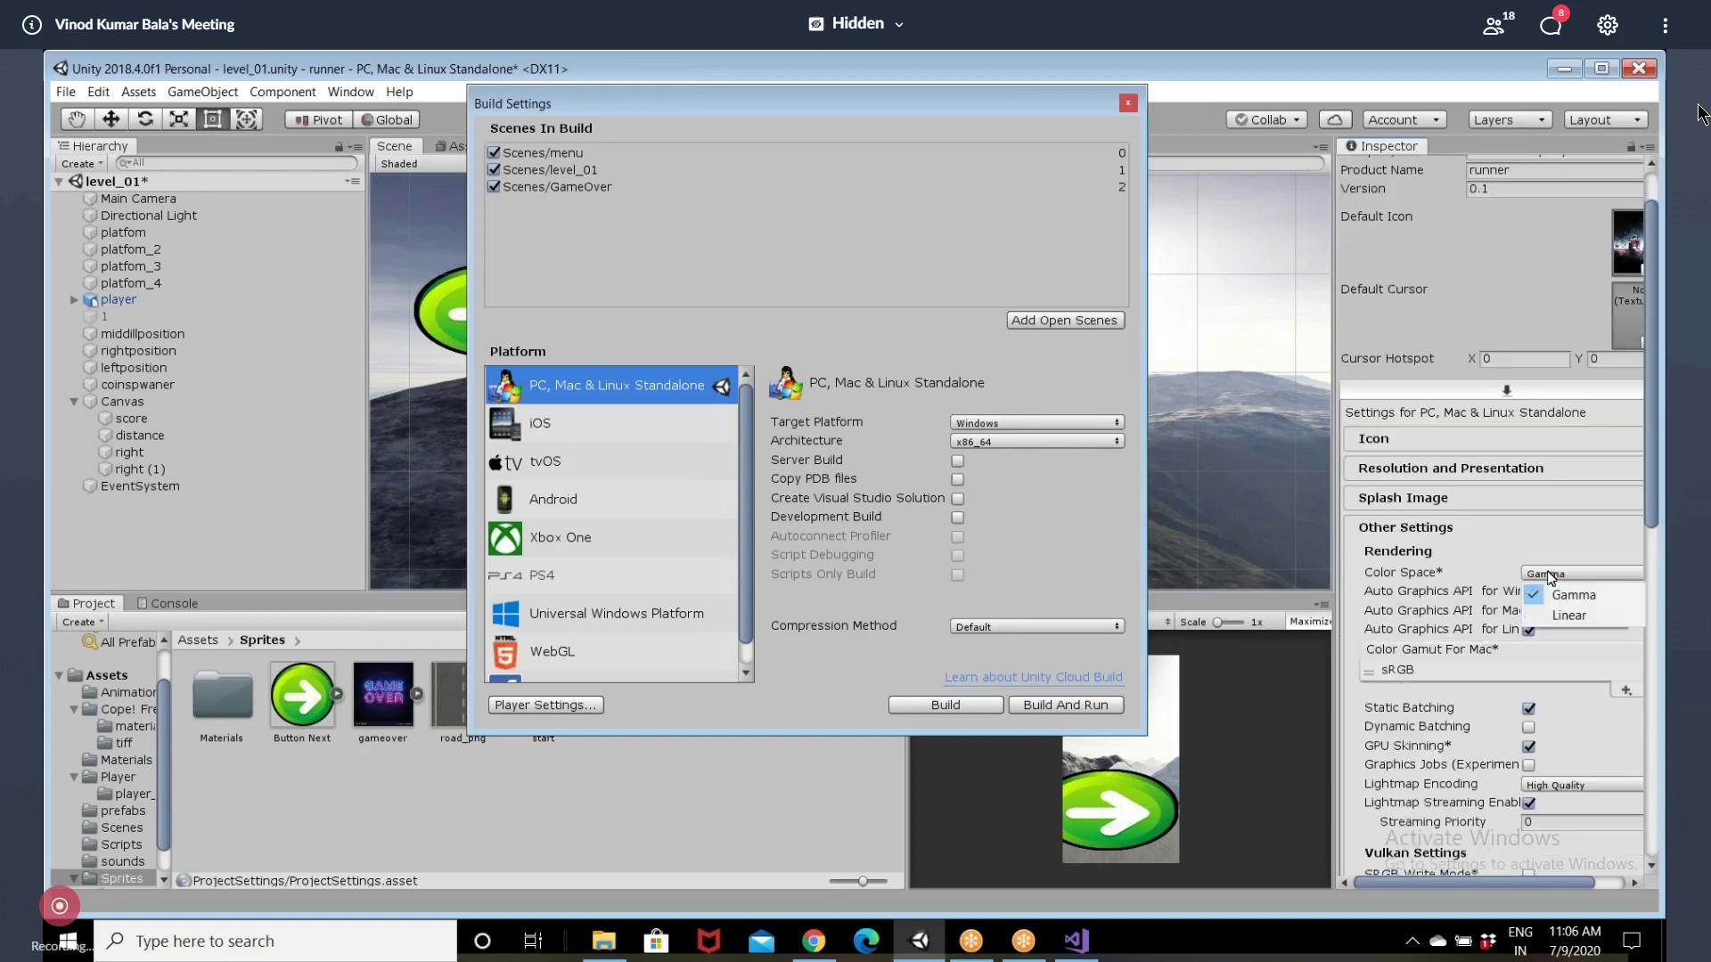
{"action": "left_click", "coordinate": [1542, 575]}
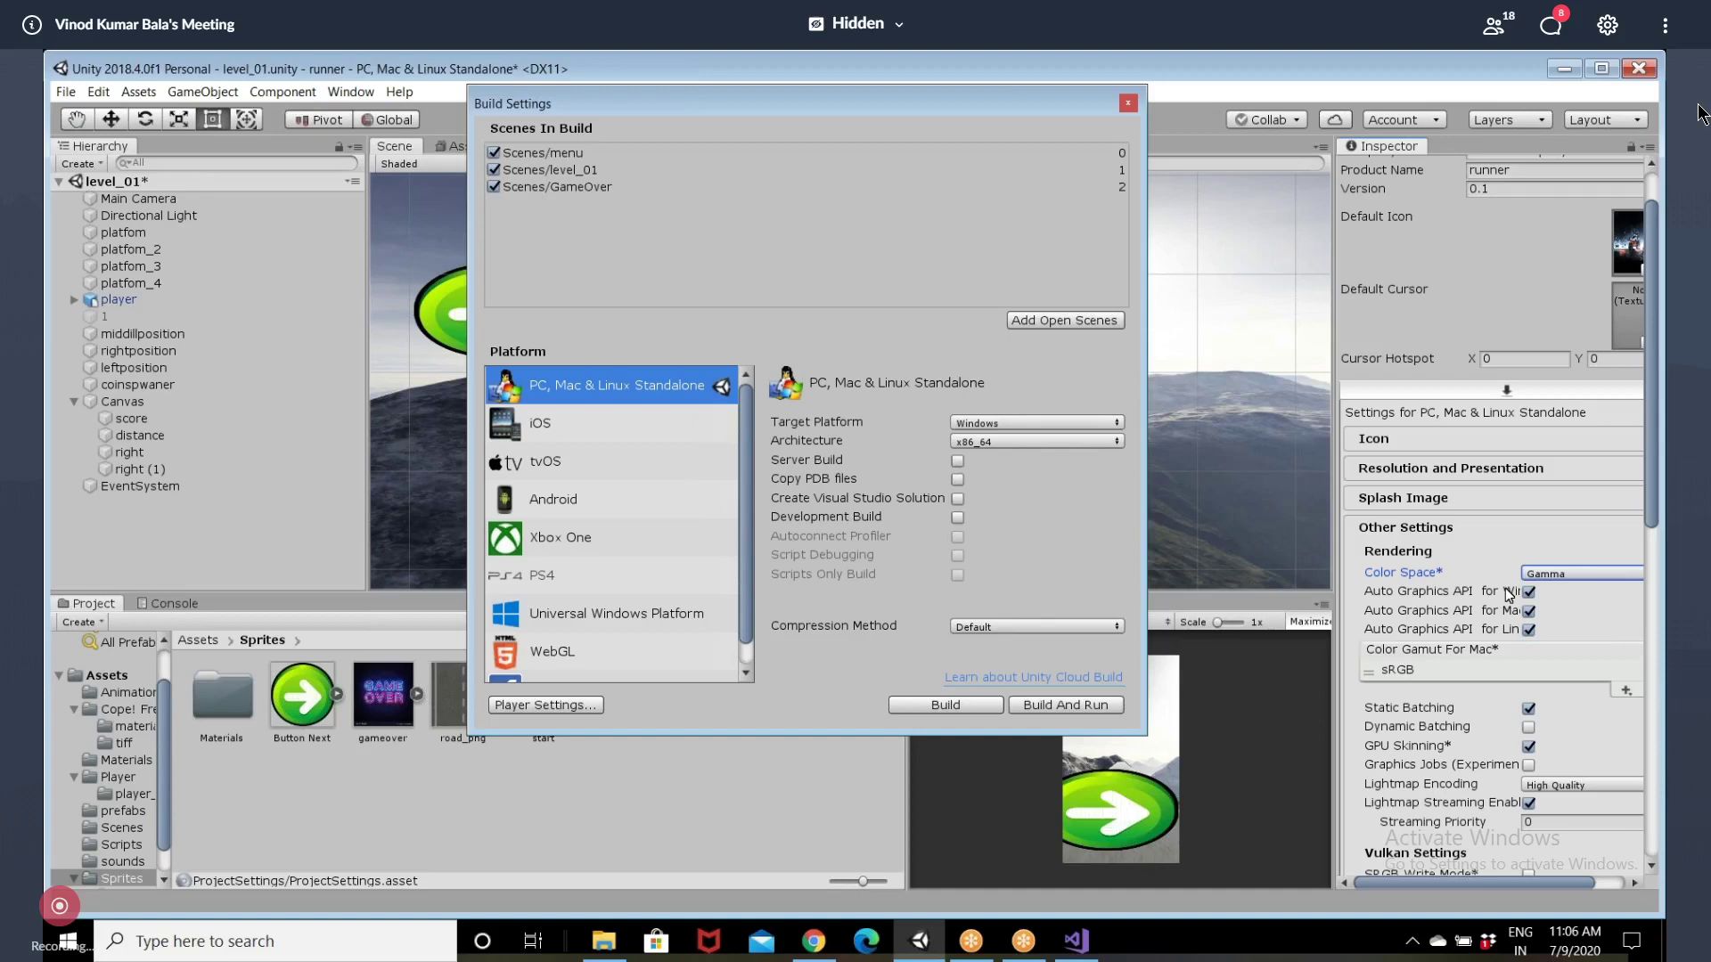
{"action": "scroll", "coordinate": [1504, 588], "scroll_direction": "down", "scroll_amount": 2}
{"action": "scroll", "coordinate": [1504, 588], "scroll_direction": "down", "scroll_amount": 2}
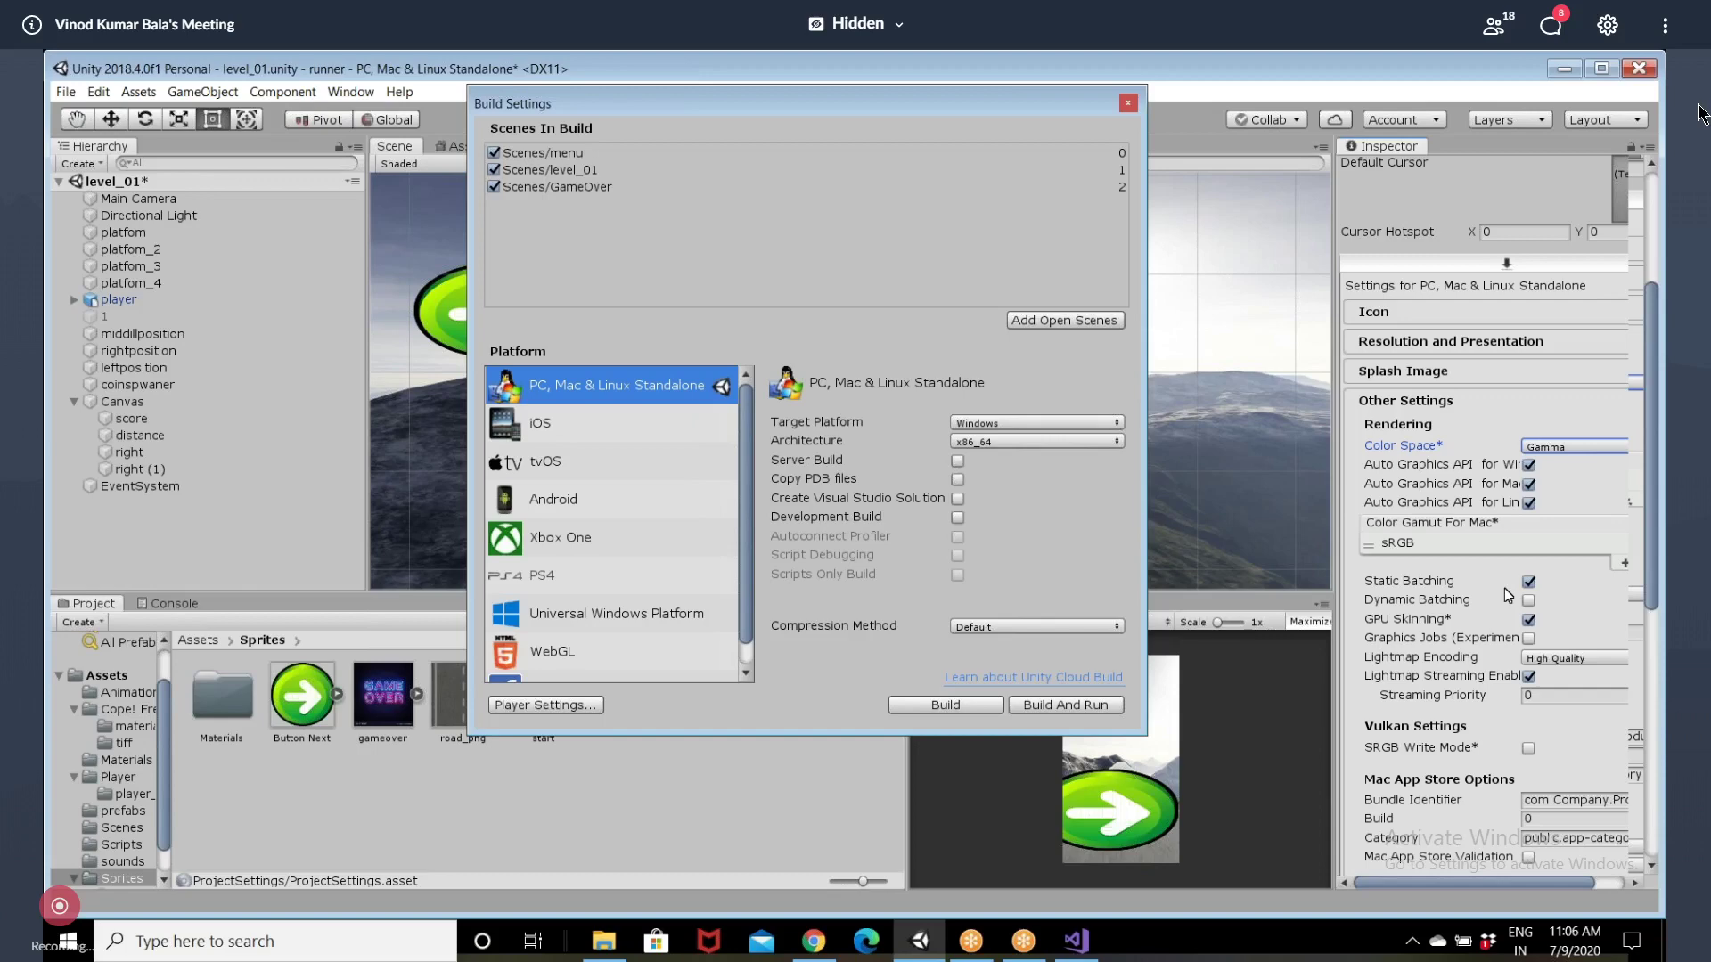
Step: Start the Windows build and create a new 'game' folder in runner as the output location
{"action": "left_click", "coordinate": [946, 704]}
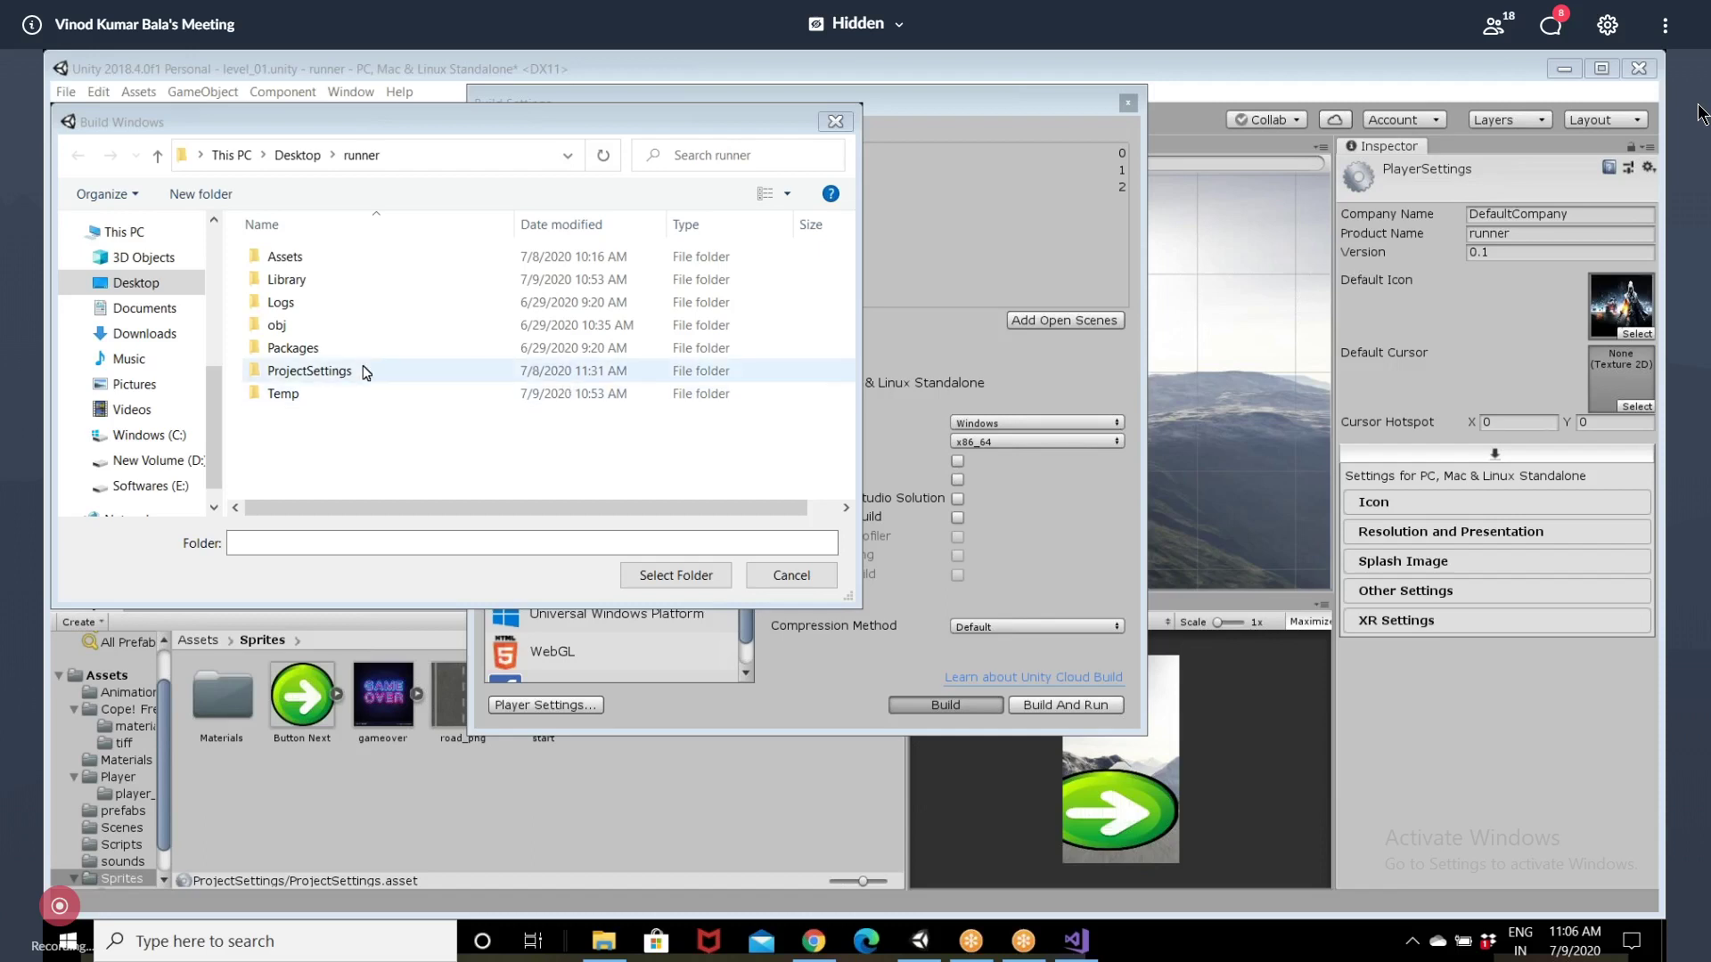
{"action": "right_click", "coordinate": [304, 453]}
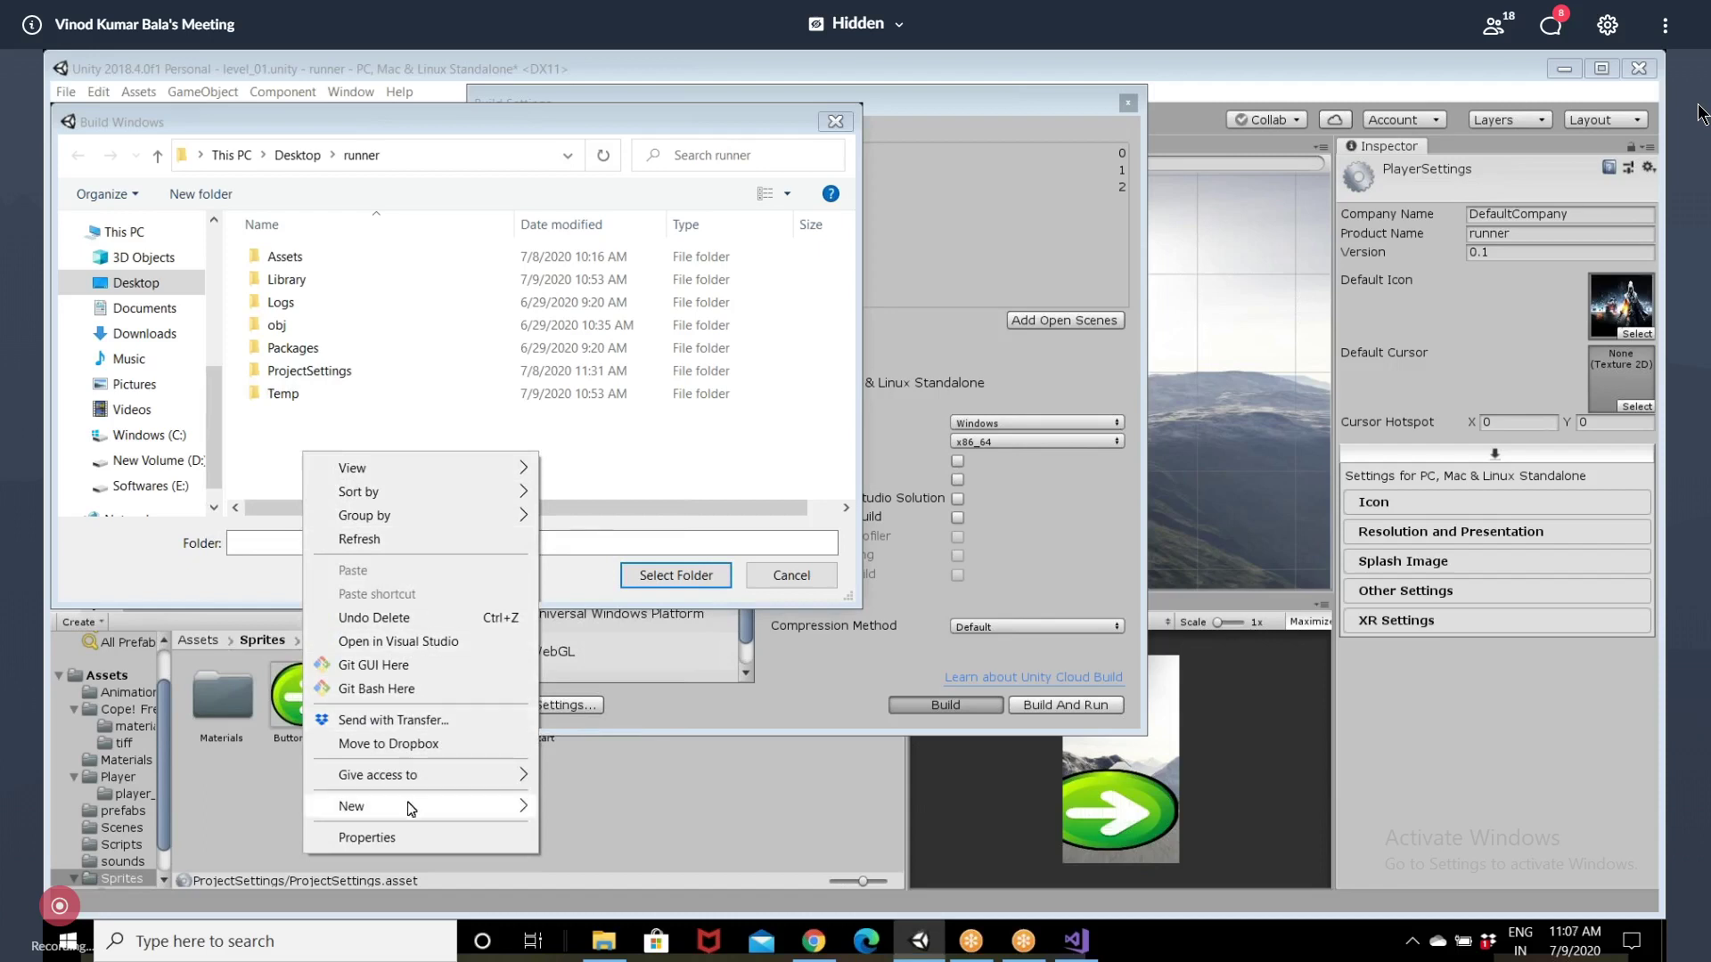
{"action": "mouse_move", "coordinate": [410, 806]}
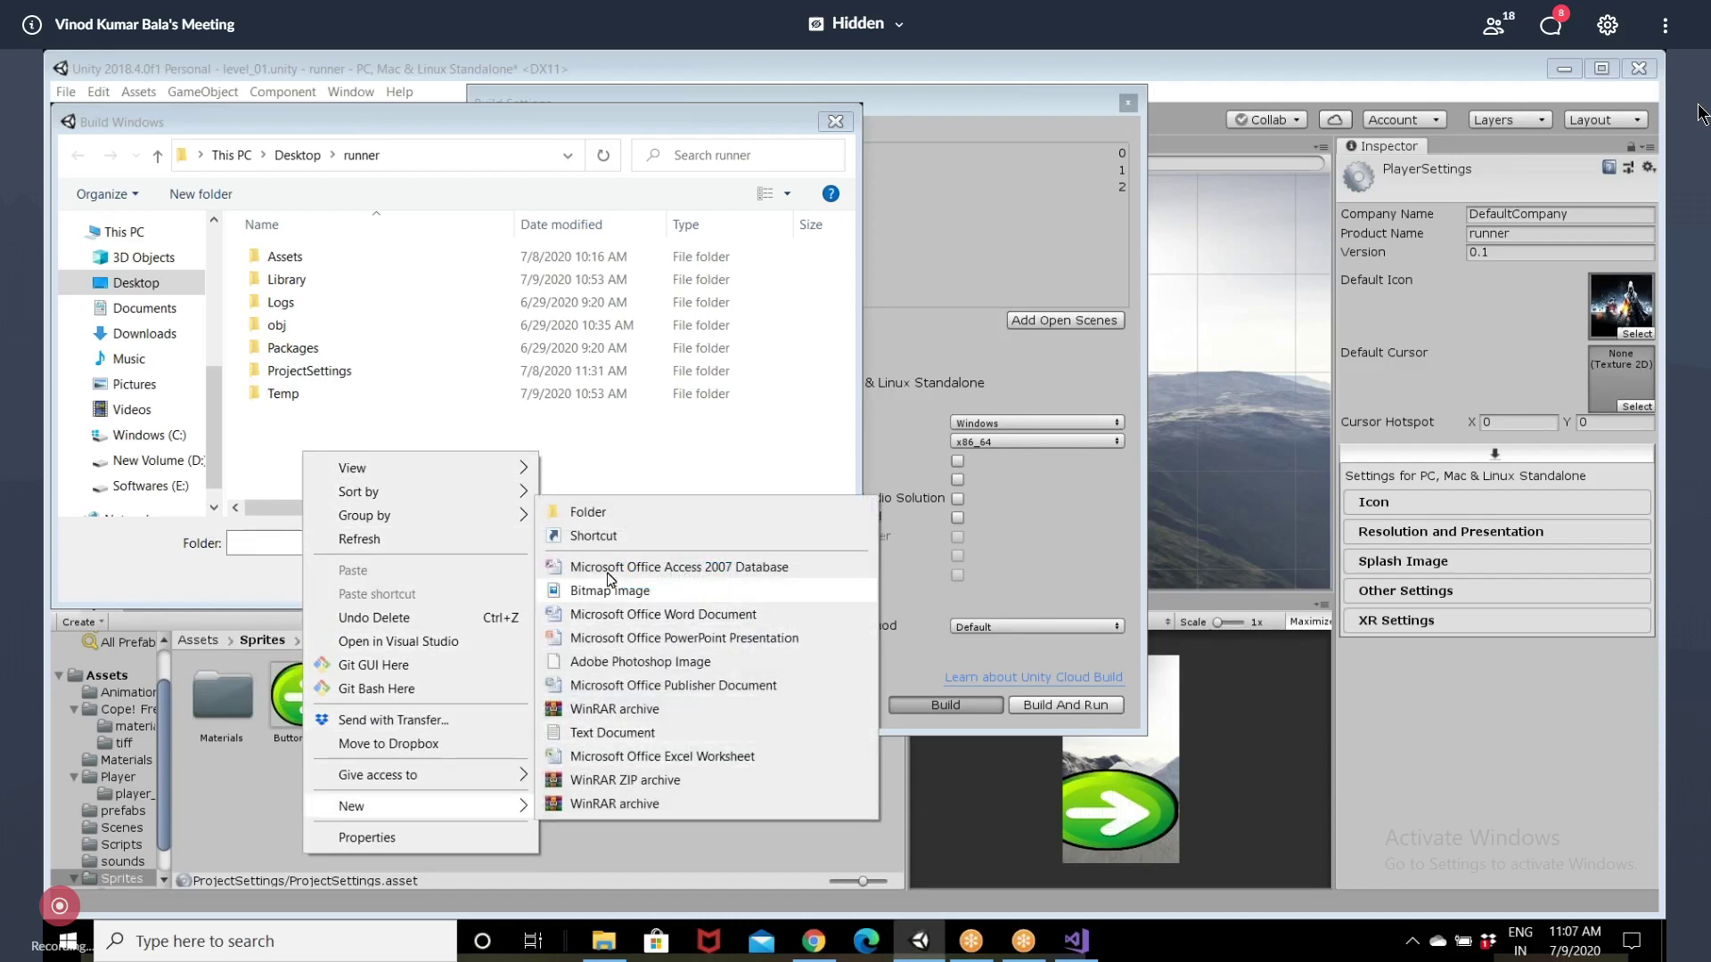
{"action": "left_click", "coordinate": [613, 514]}
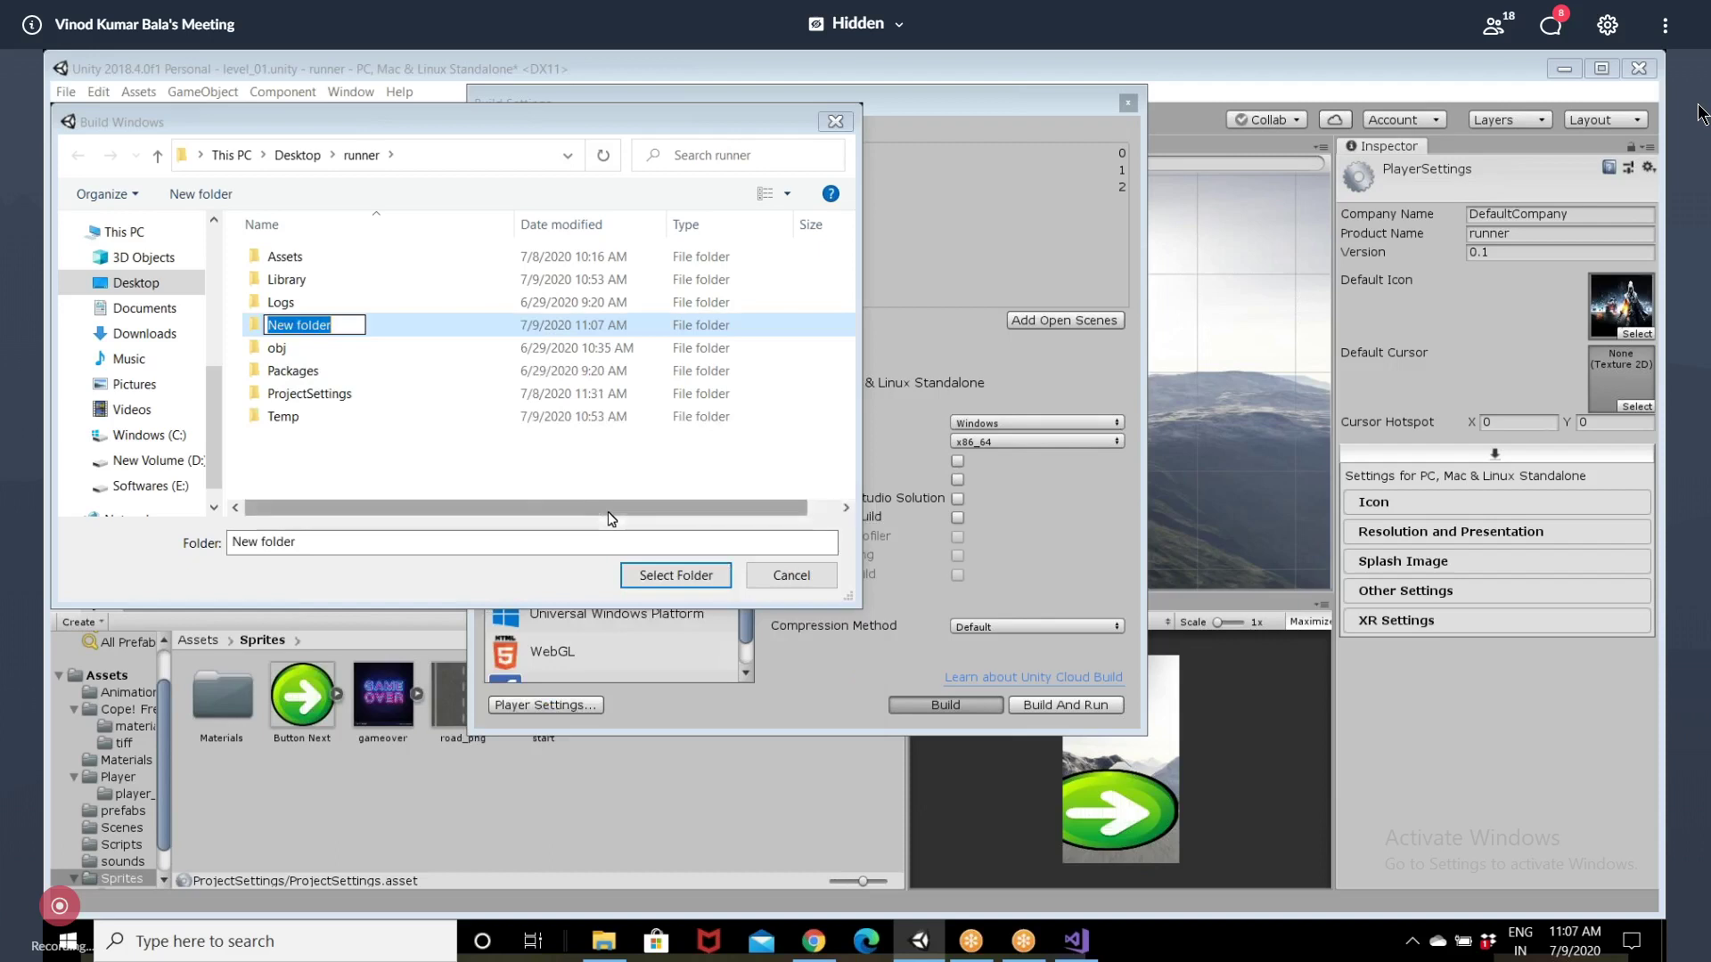
{"action": "type", "text": "game"}
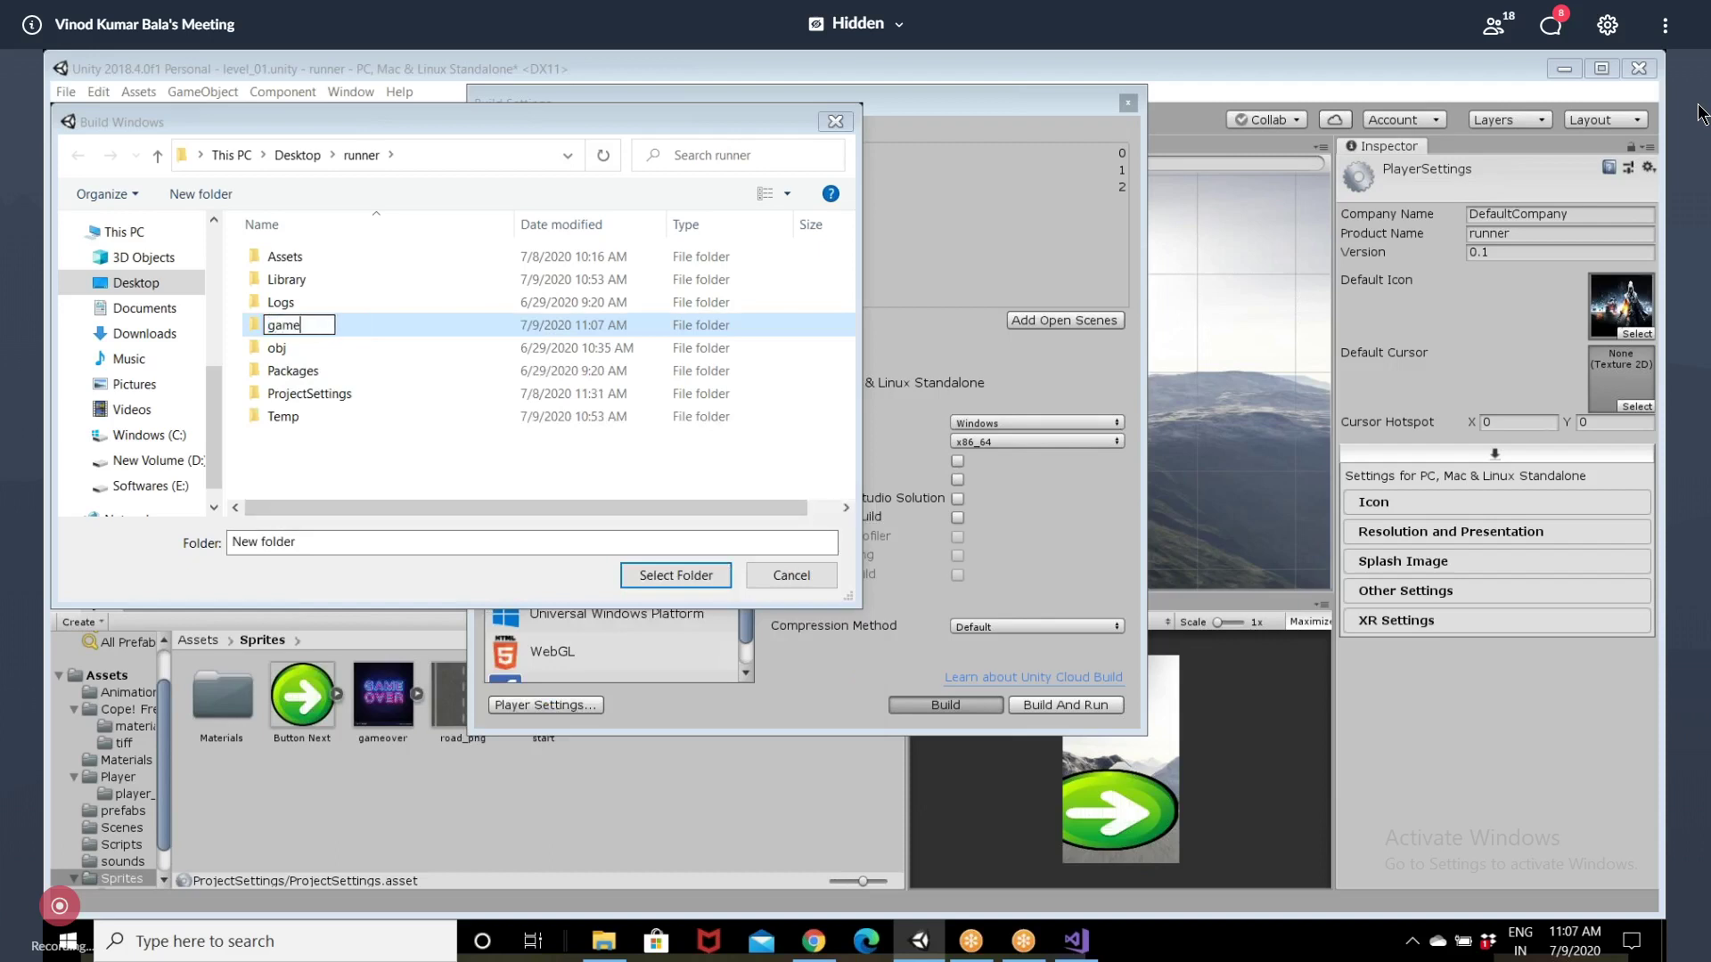
{"action": "key", "text": "Return"}
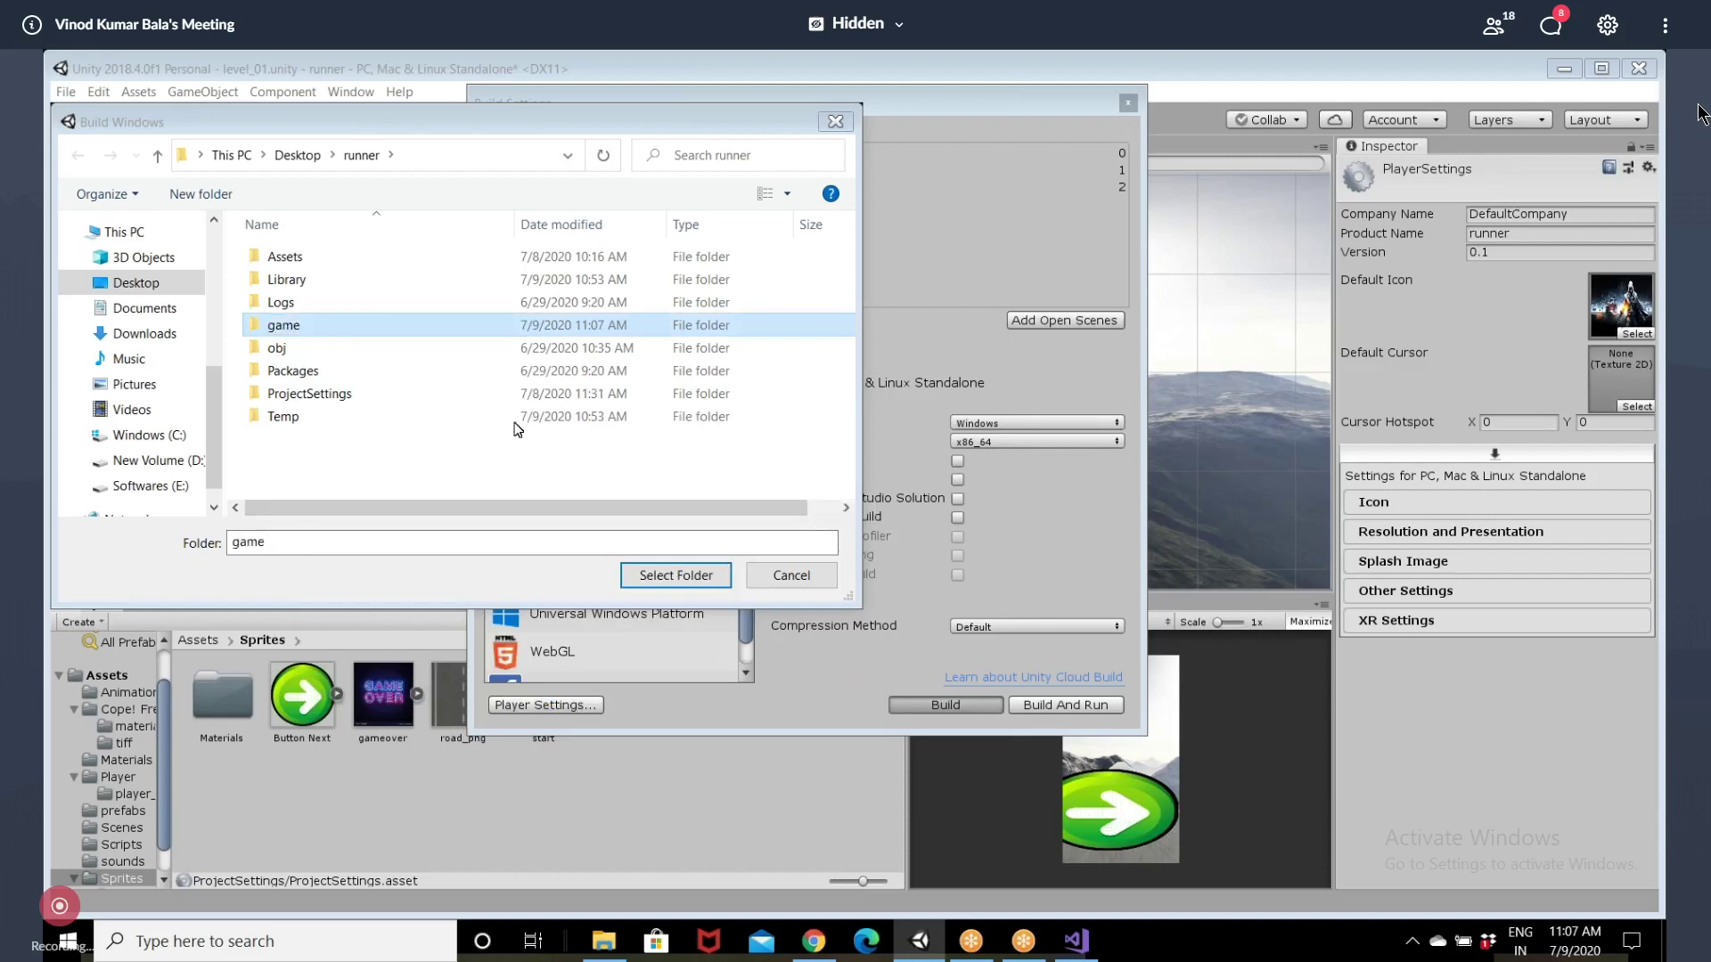
{"action": "double_click", "coordinate": [535, 324]}
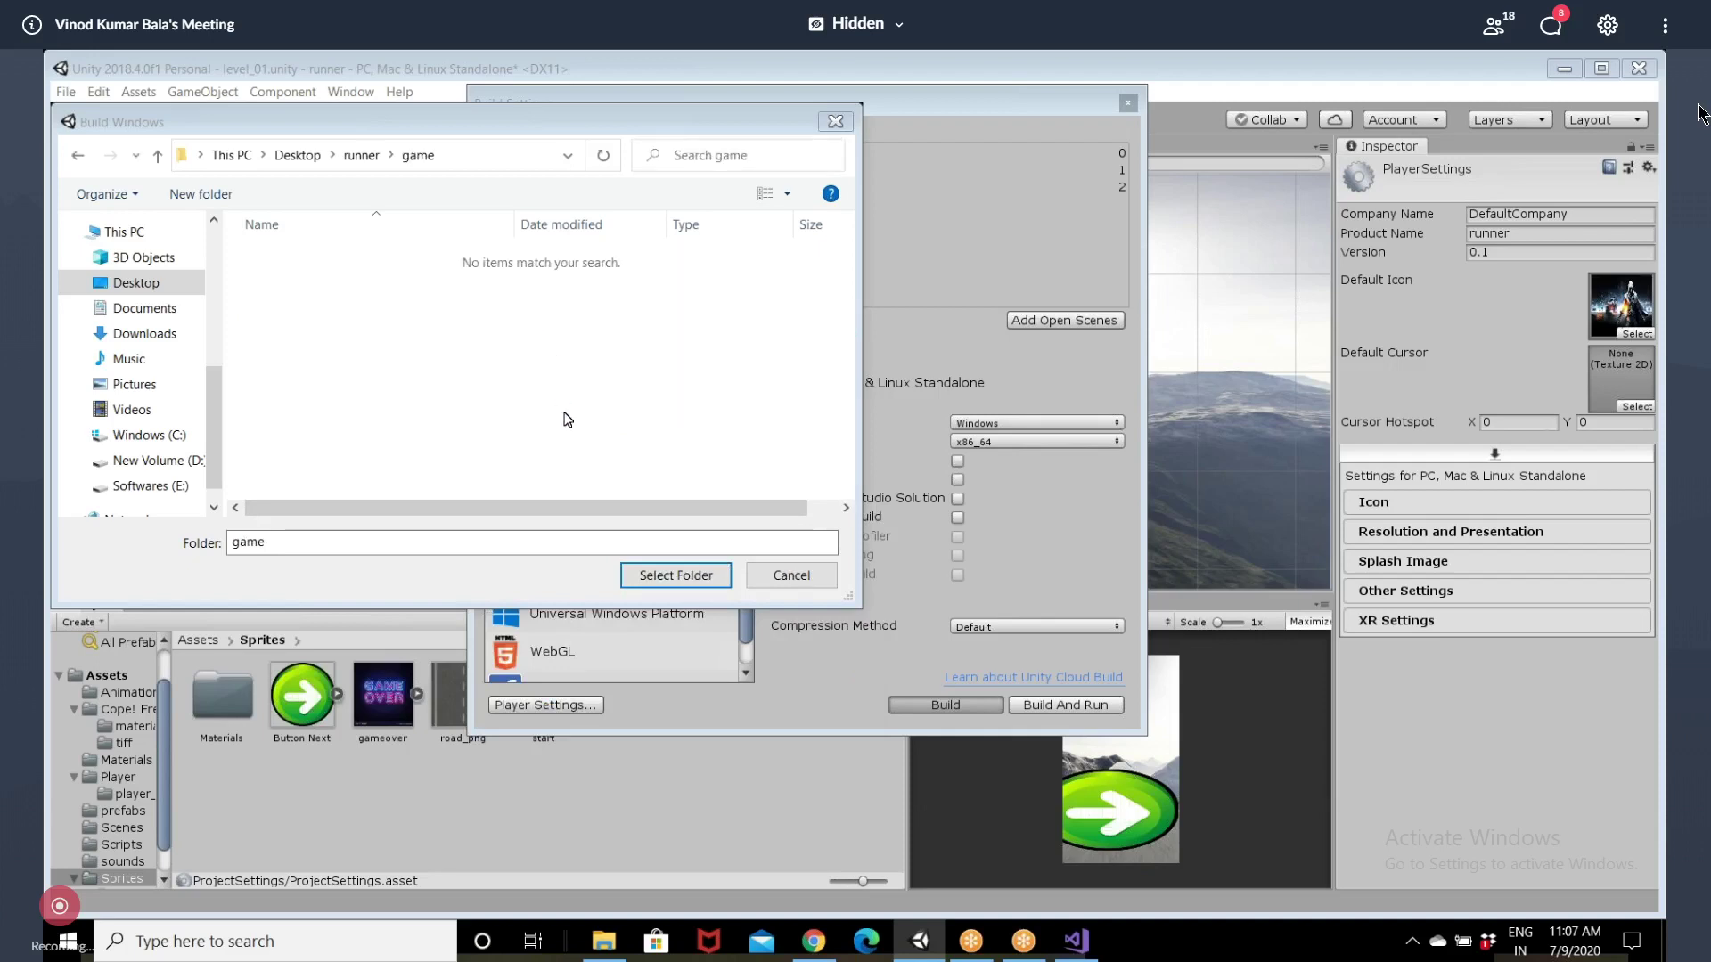
{"action": "left_click", "coordinate": [675, 576]}
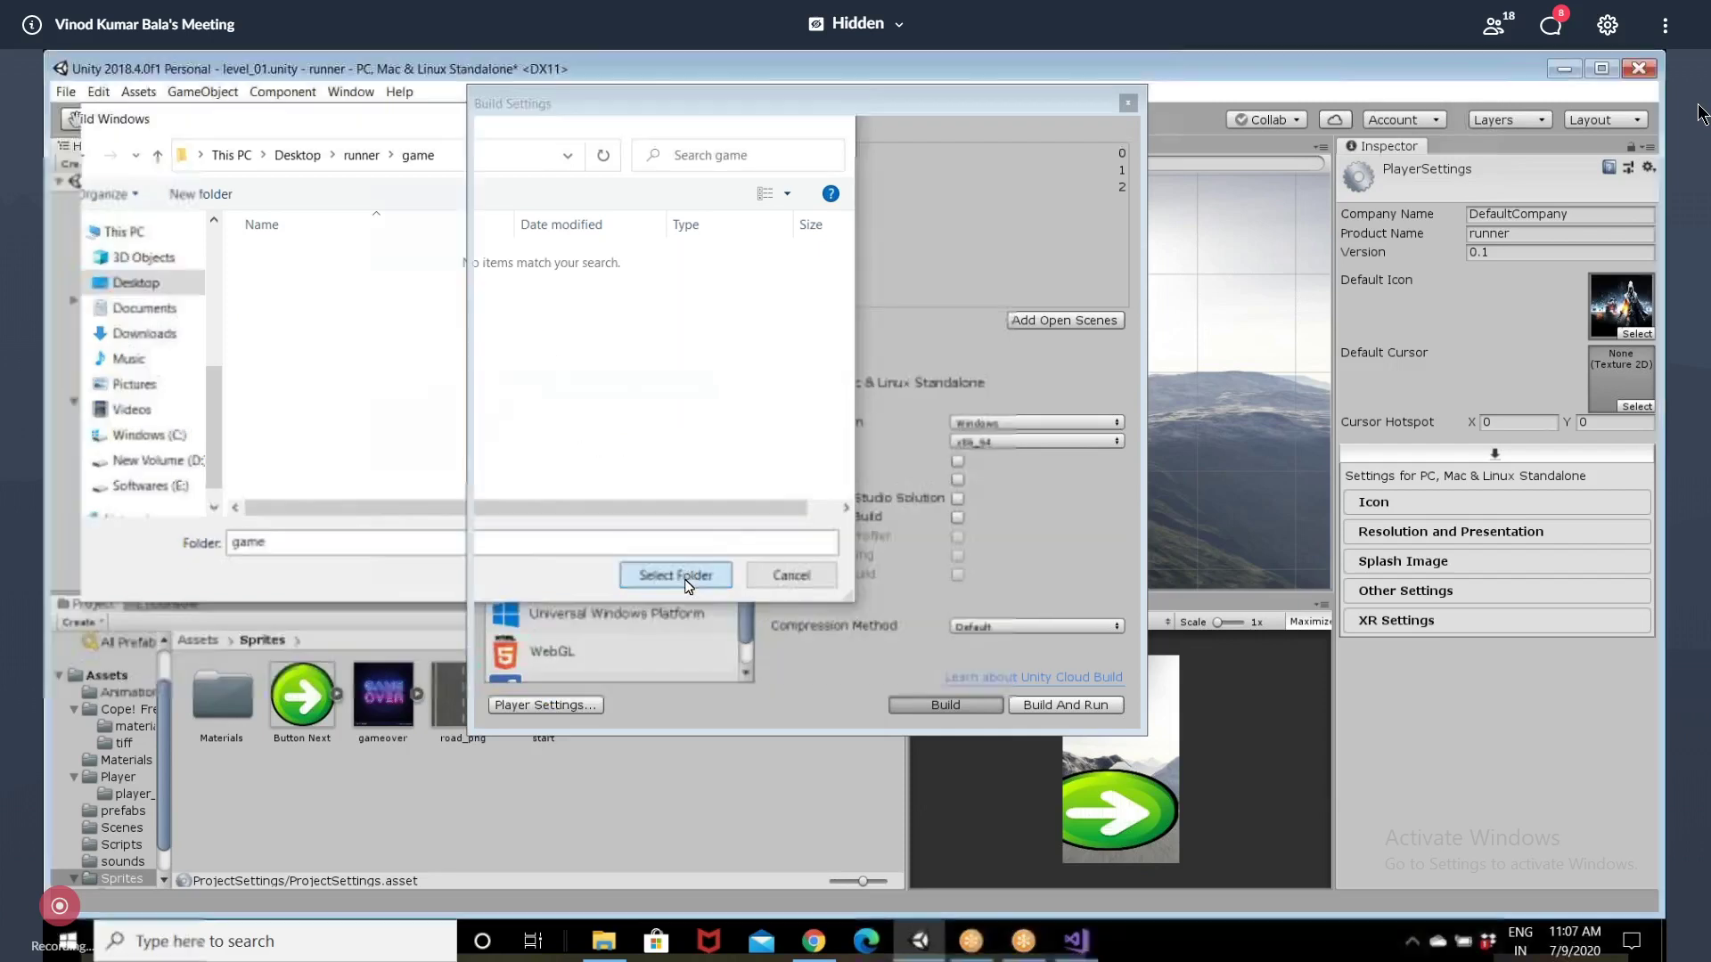
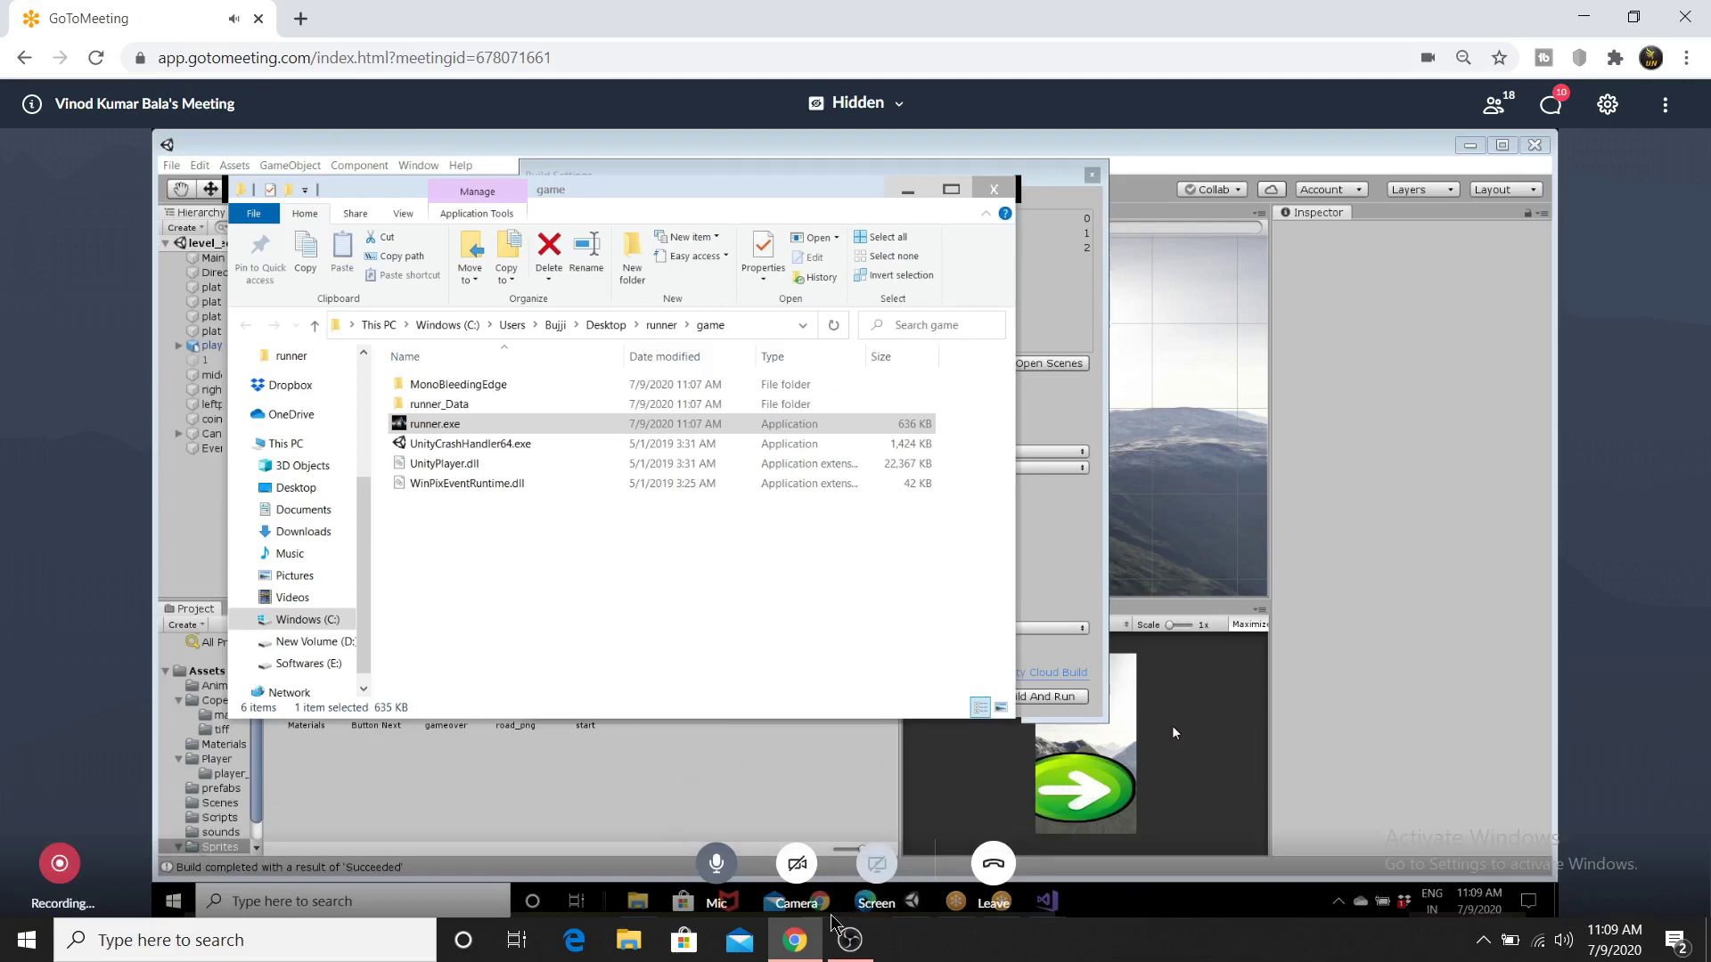
Step: Switch from the GoToMeeting window to OBS Studio via the taskbar, recording still running
{"action": "left_click", "coordinate": [854, 948]}
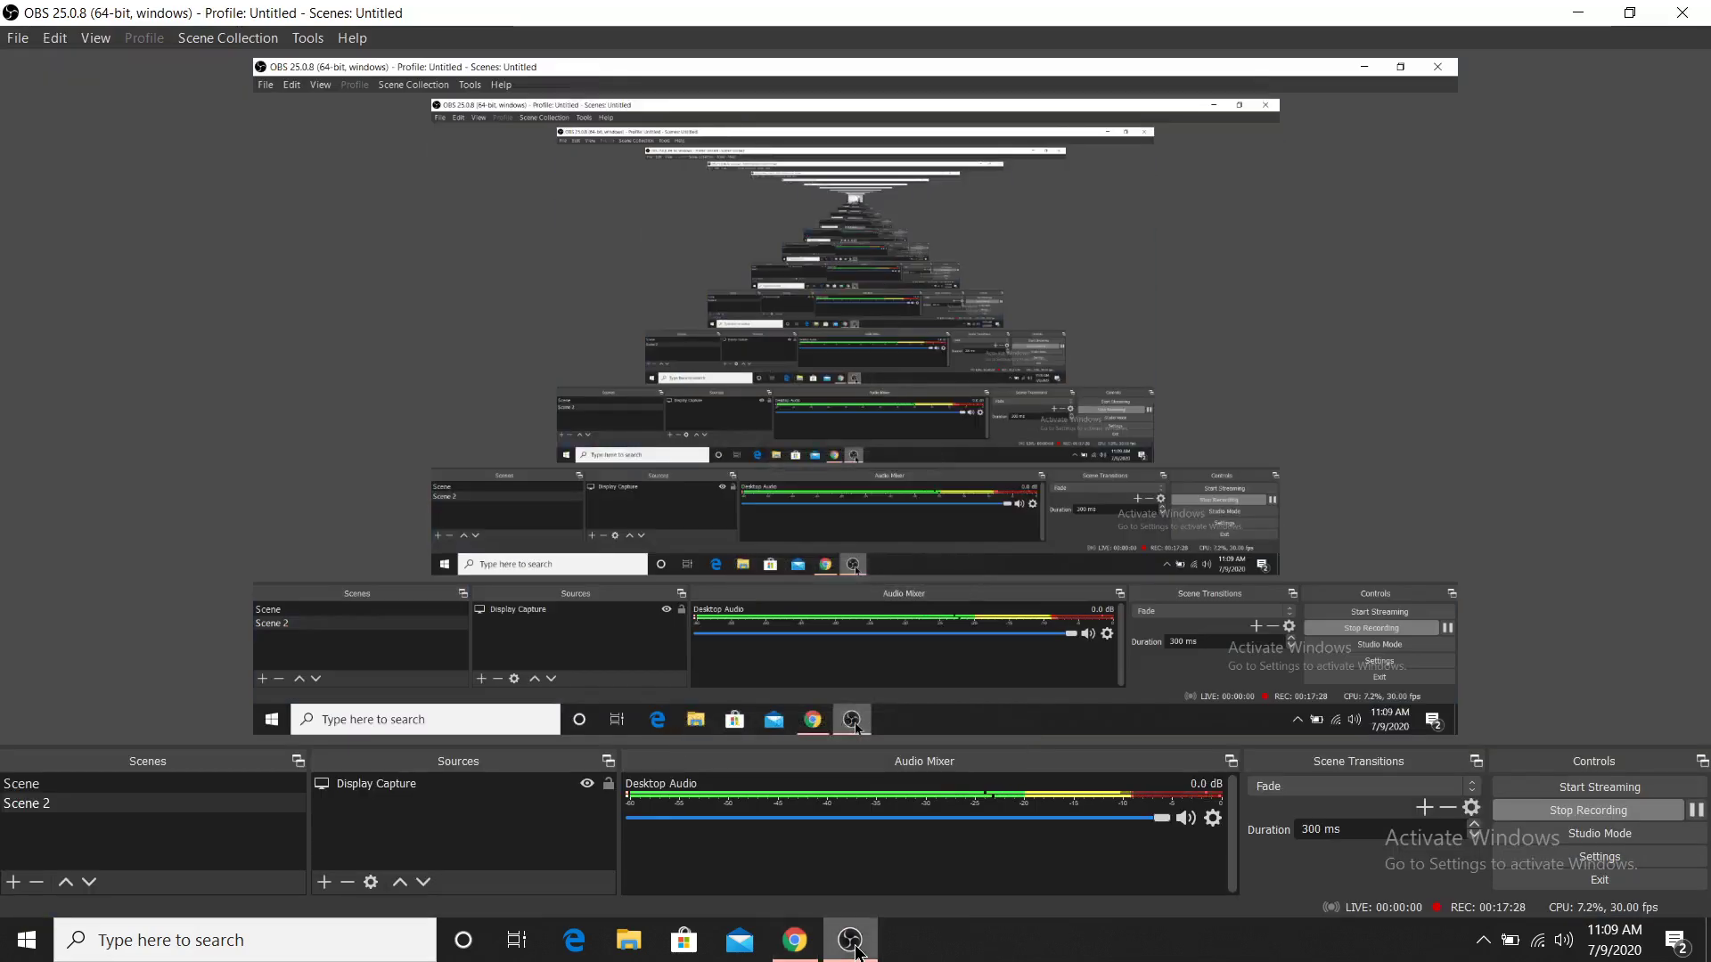
{"action": "left_click", "coordinate": [811, 944]}
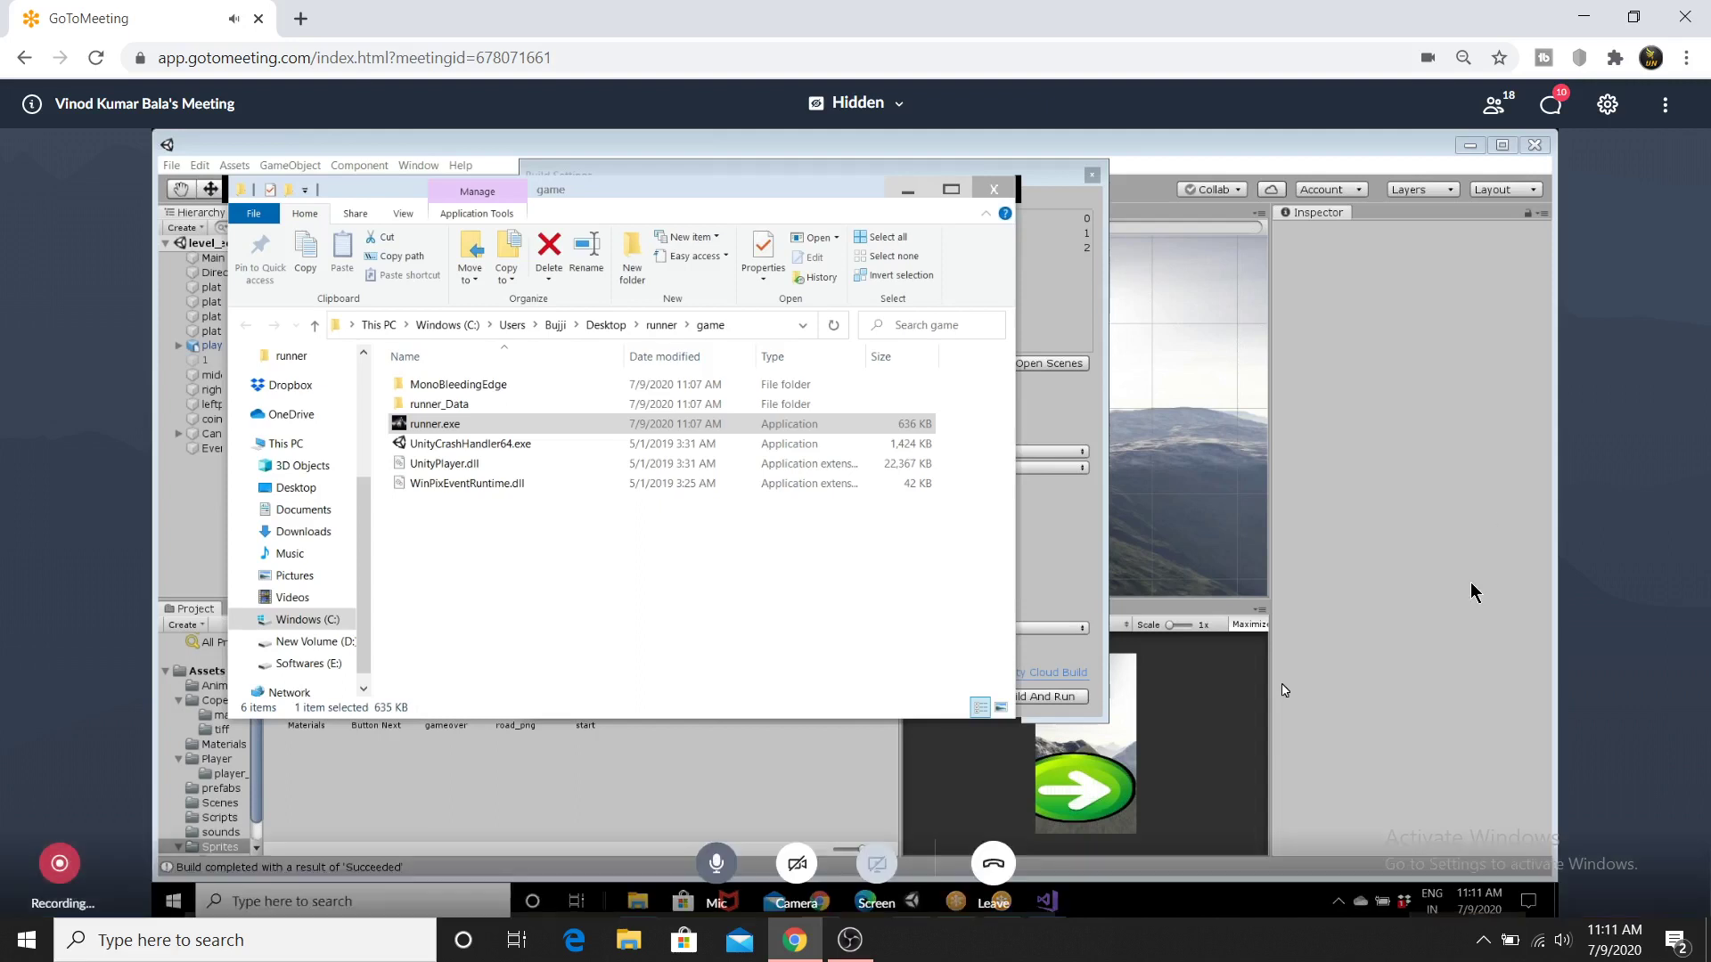
{"action": "left_click", "coordinate": [850, 941]}
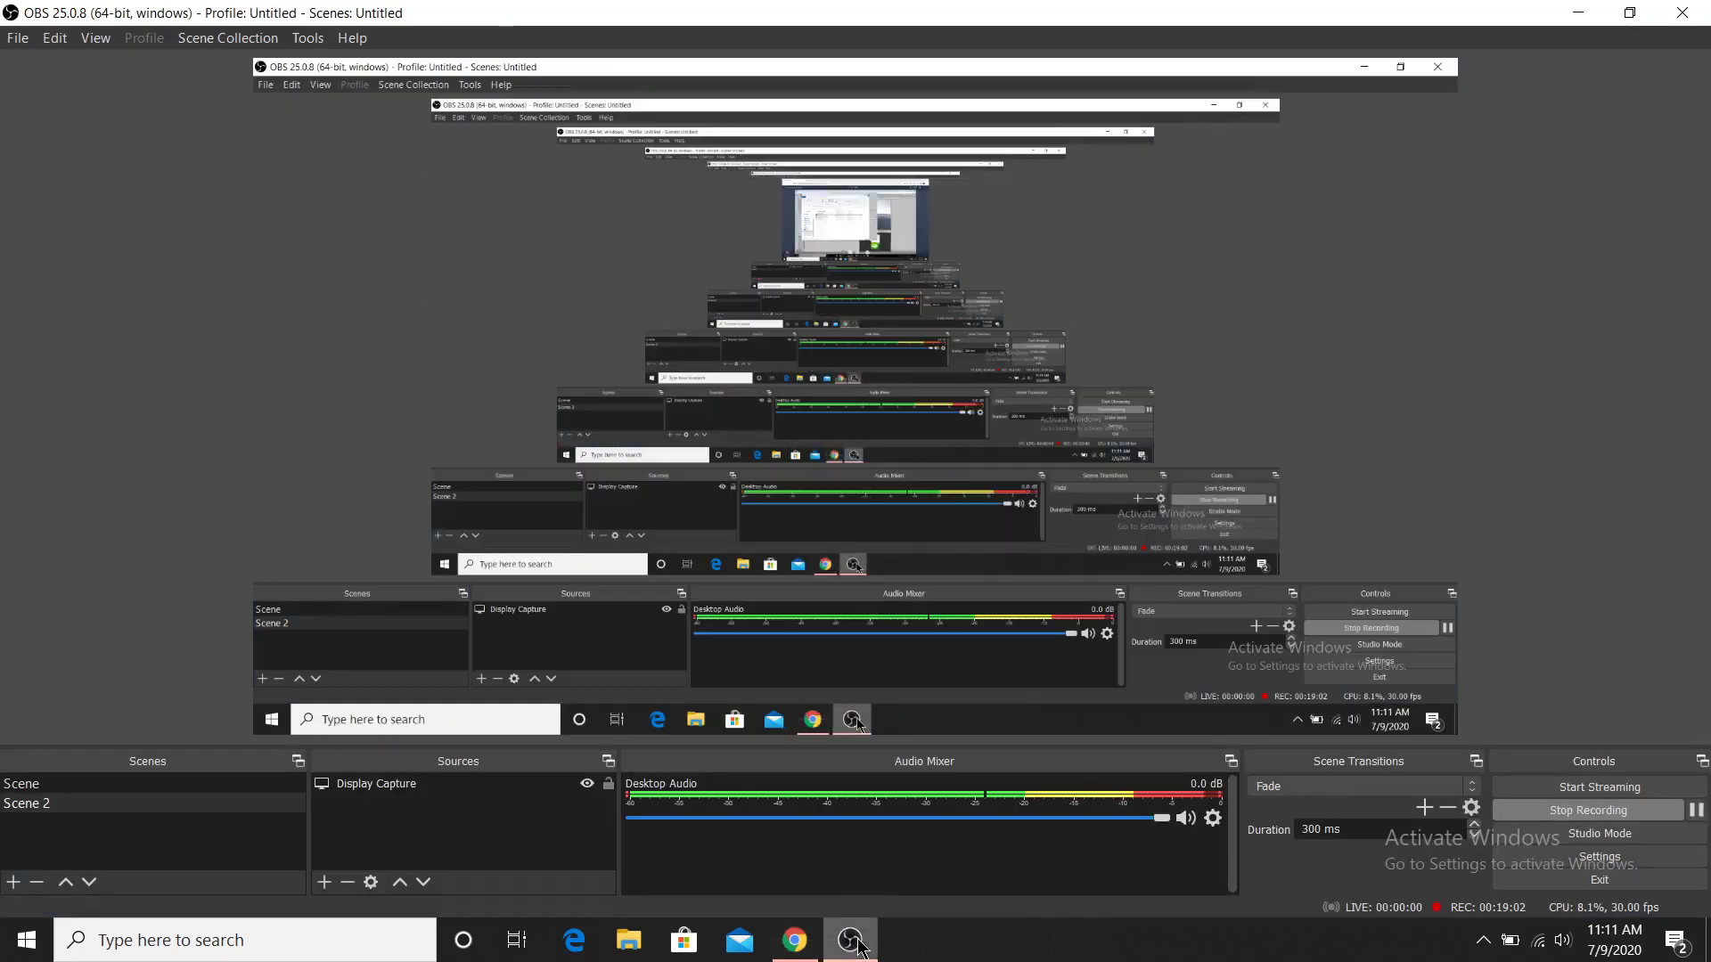